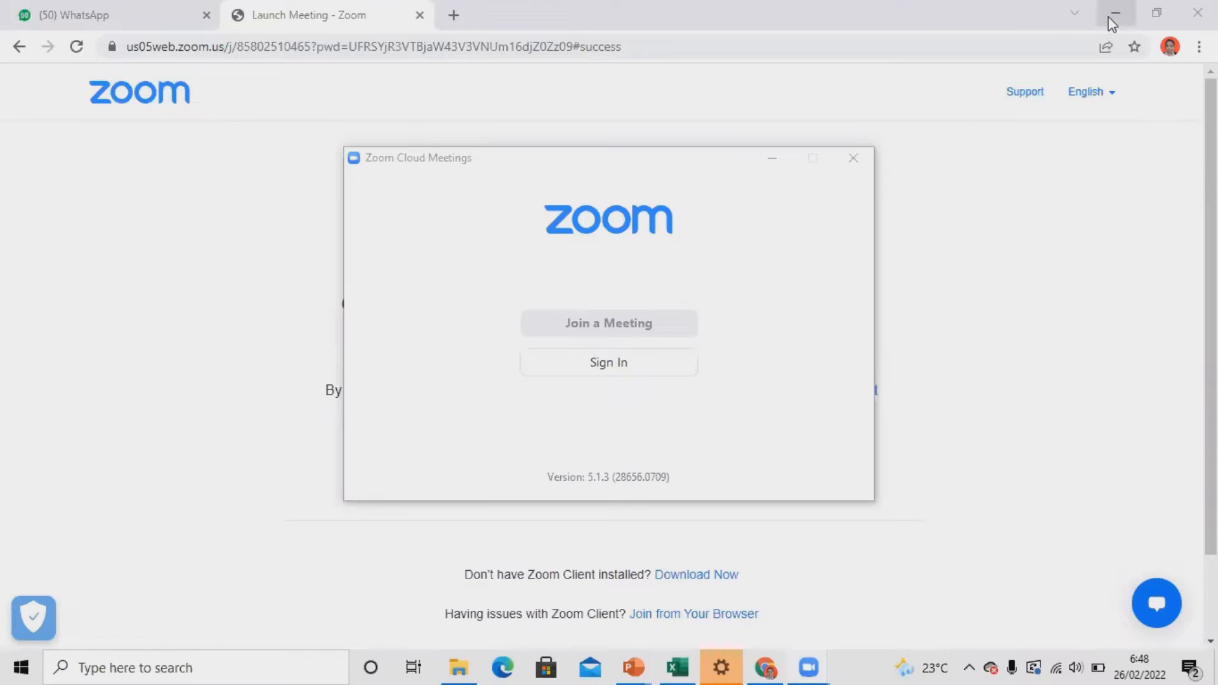
Minimize the browser window and dismiss the IBM SPSS Statistics welcome dialog to reach the empty data editor.
{"action": "left_click", "coordinate": [1108, 17]}
{"action": "left_click", "coordinate": [1109, 17]}
{"action": "left_click", "coordinate": [1109, 18]}
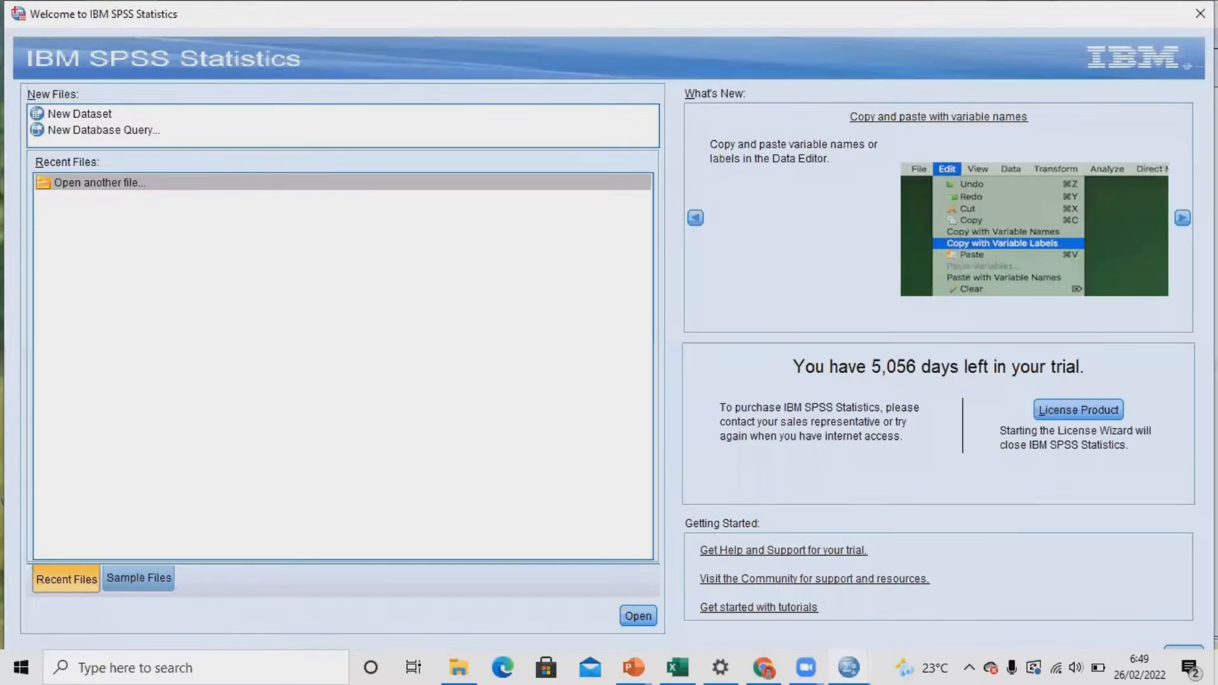
{"action": "left_click", "coordinate": [1200, 13]}
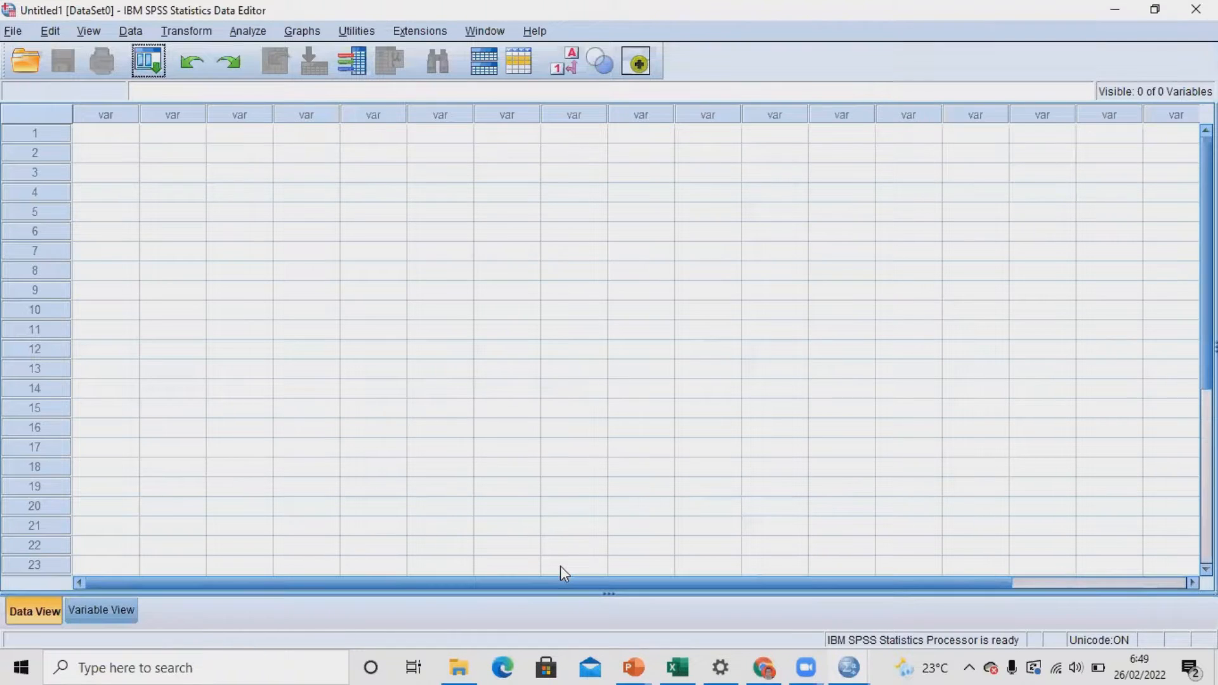
View the Output1 document in the SPSS Statistics Viewer and return to the Untitled1 data editor.
{"action": "mouse_move", "coordinate": [721, 668]}
{"action": "mouse_move", "coordinate": [862, 665]}
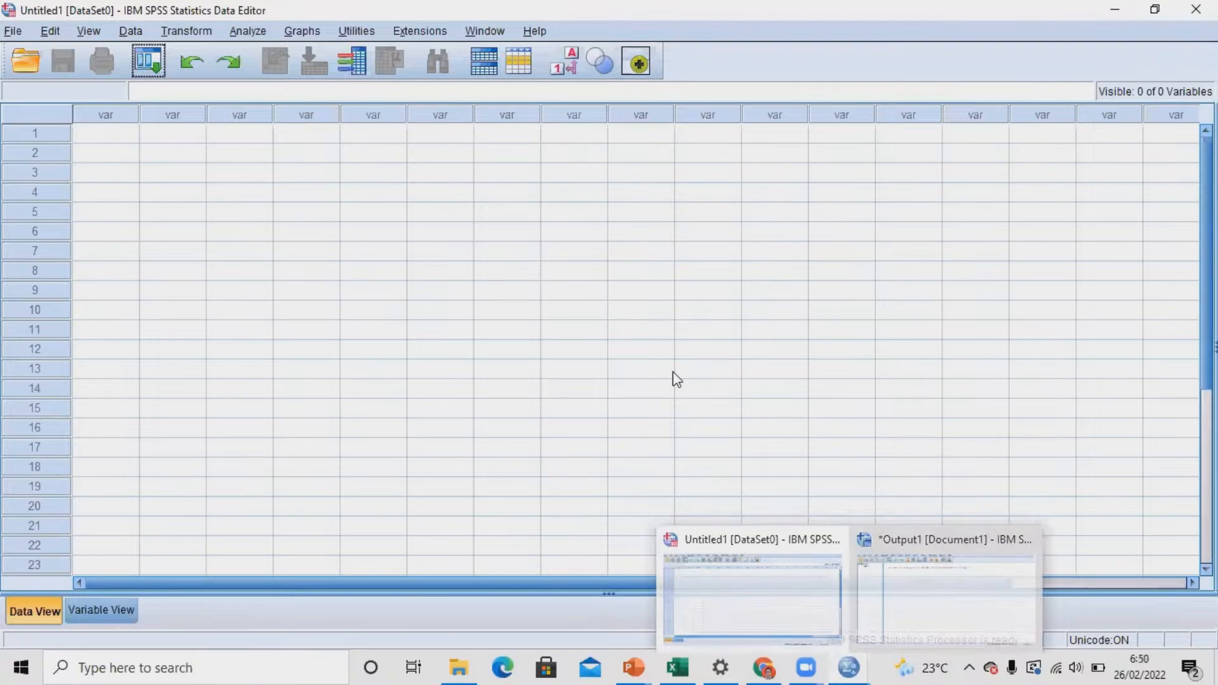
{"action": "left_click", "coordinate": [949, 602]}
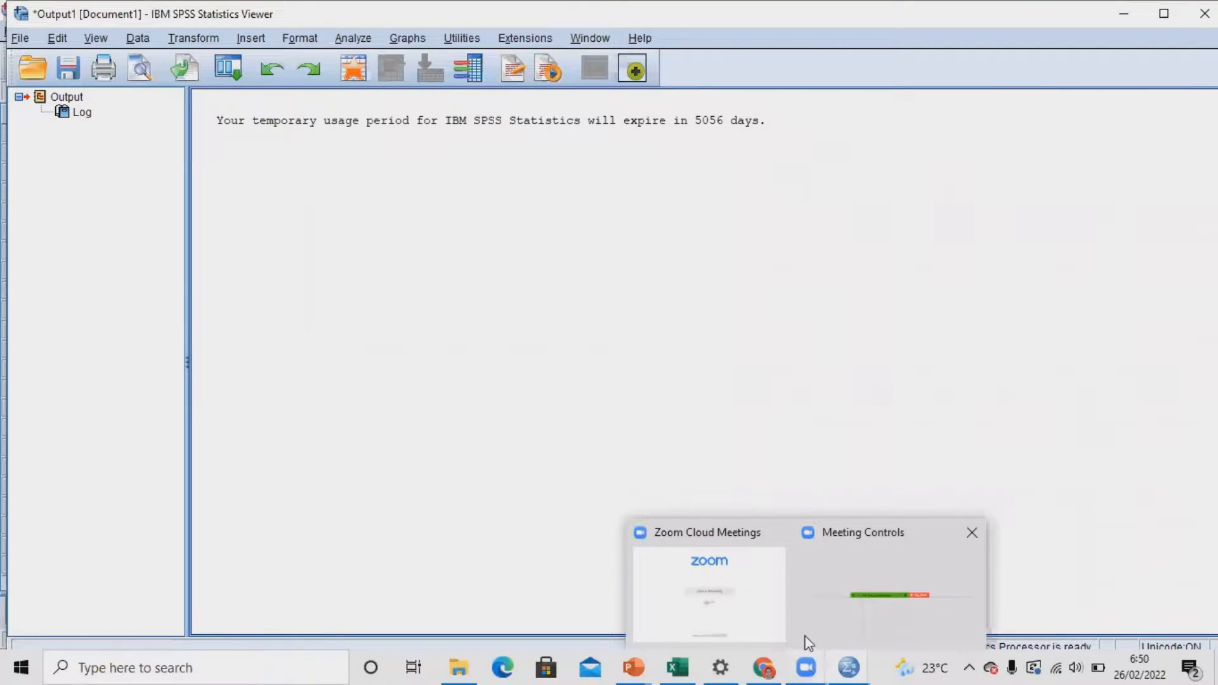
{"action": "mouse_move", "coordinate": [848, 667]}
{"action": "left_click", "coordinate": [816, 599]}
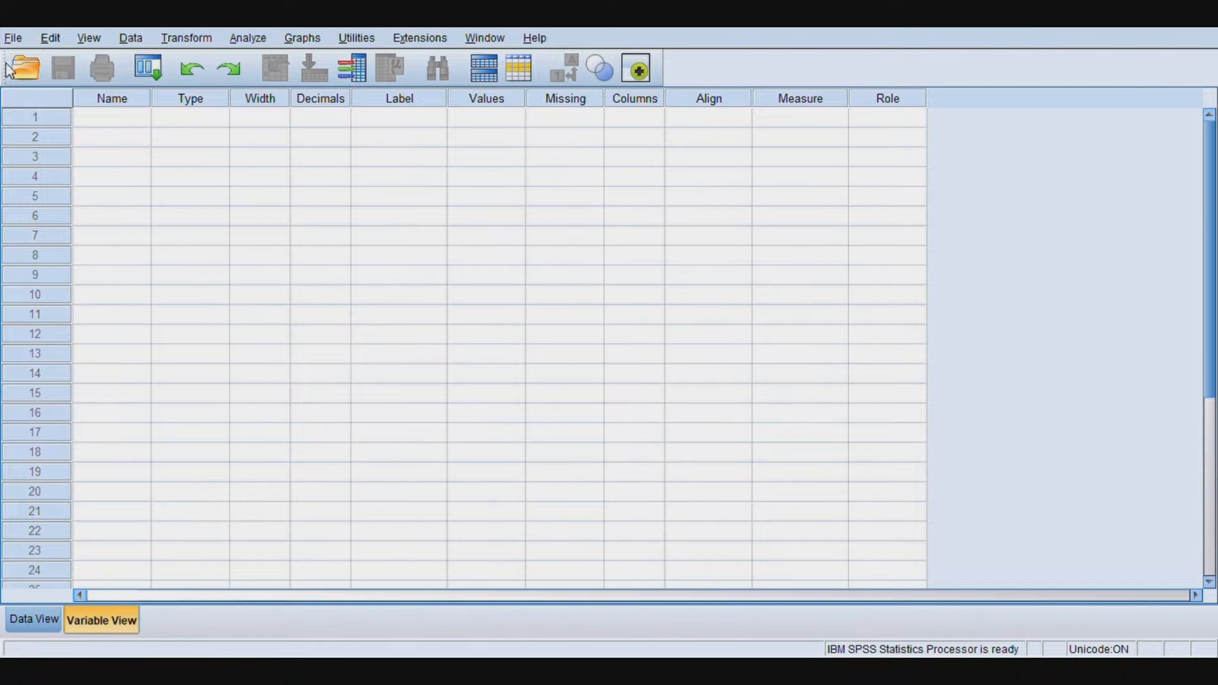
Examine the commands for creating, opening and importing files, including Excel import, and those for editing, view settings and data management.
{"action": "left_click", "coordinate": [13, 39]}
{"action": "mouse_move", "coordinate": [33, 63]}
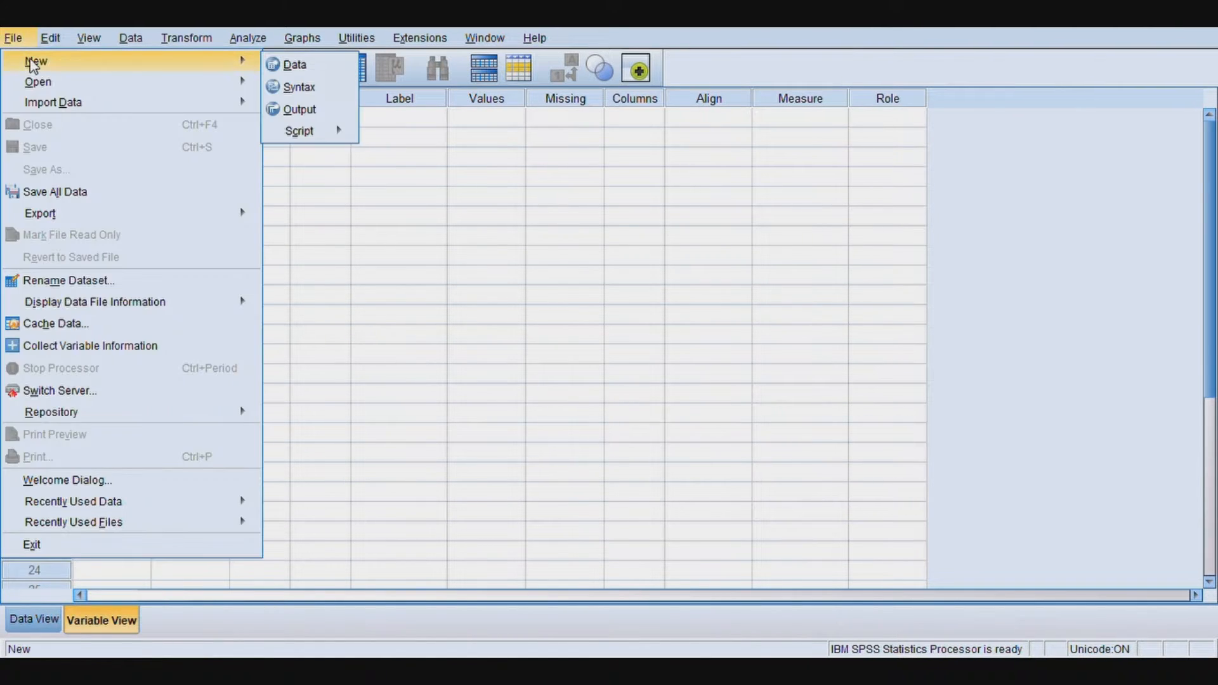
{"action": "mouse_move", "coordinate": [67, 80]}
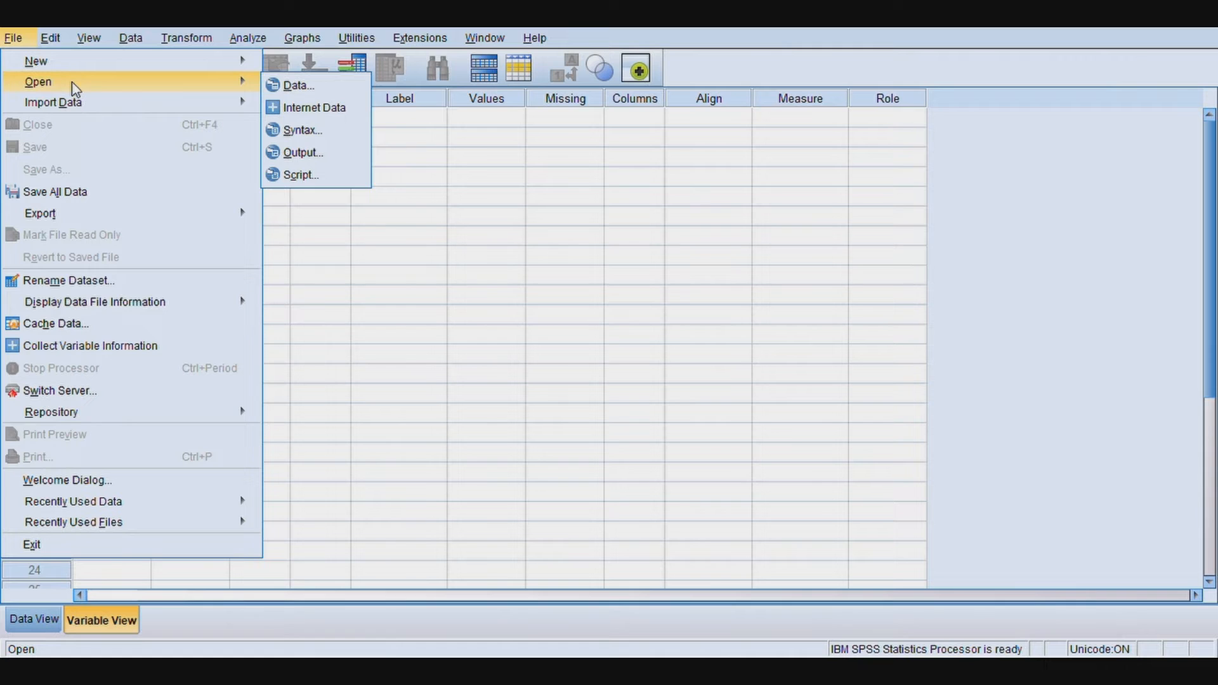
{"action": "mouse_move", "coordinate": [85, 103]}
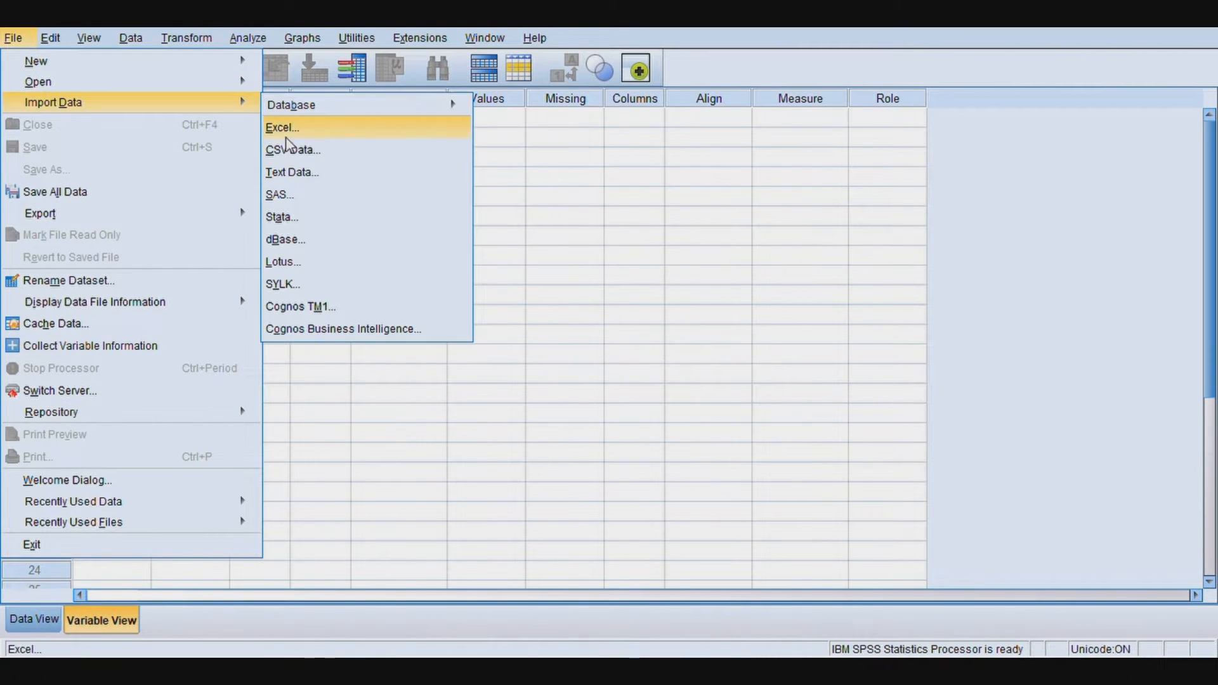
{"action": "mouse_move", "coordinate": [114, 54]}
{"action": "left_click", "coordinate": [58, 43]}
{"action": "left_click", "coordinate": [58, 42]}
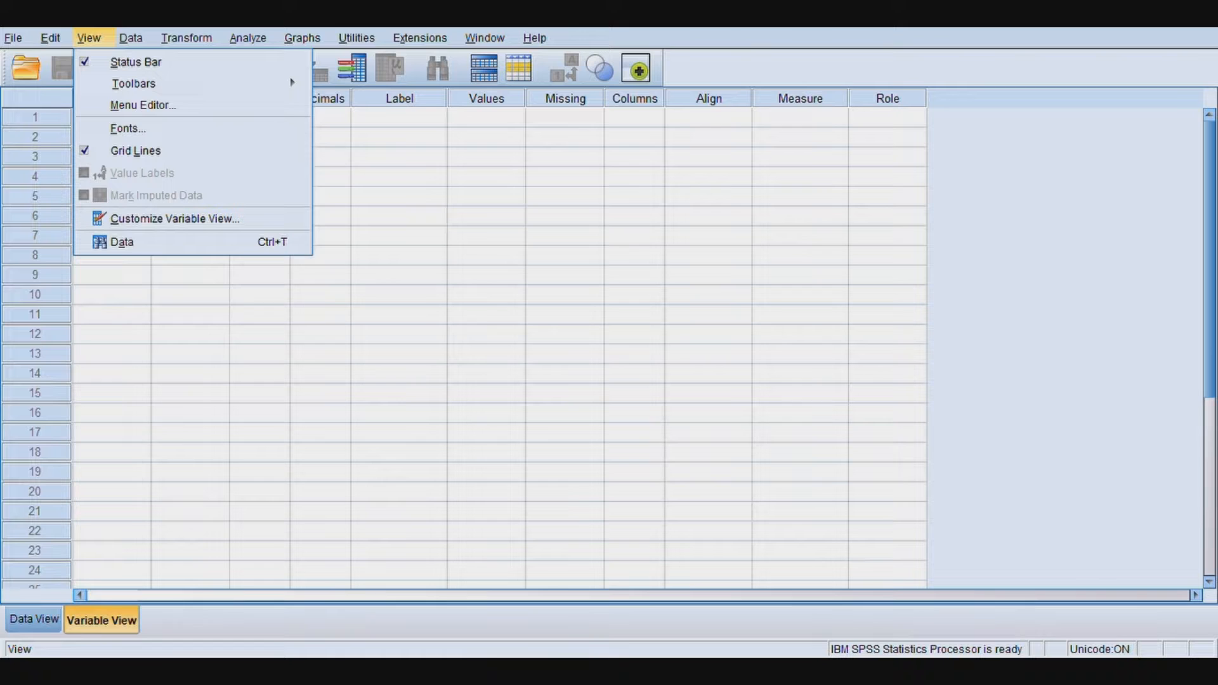
{"action": "left_click", "coordinate": [93, 40]}
{"action": "left_click", "coordinate": [92, 40]}
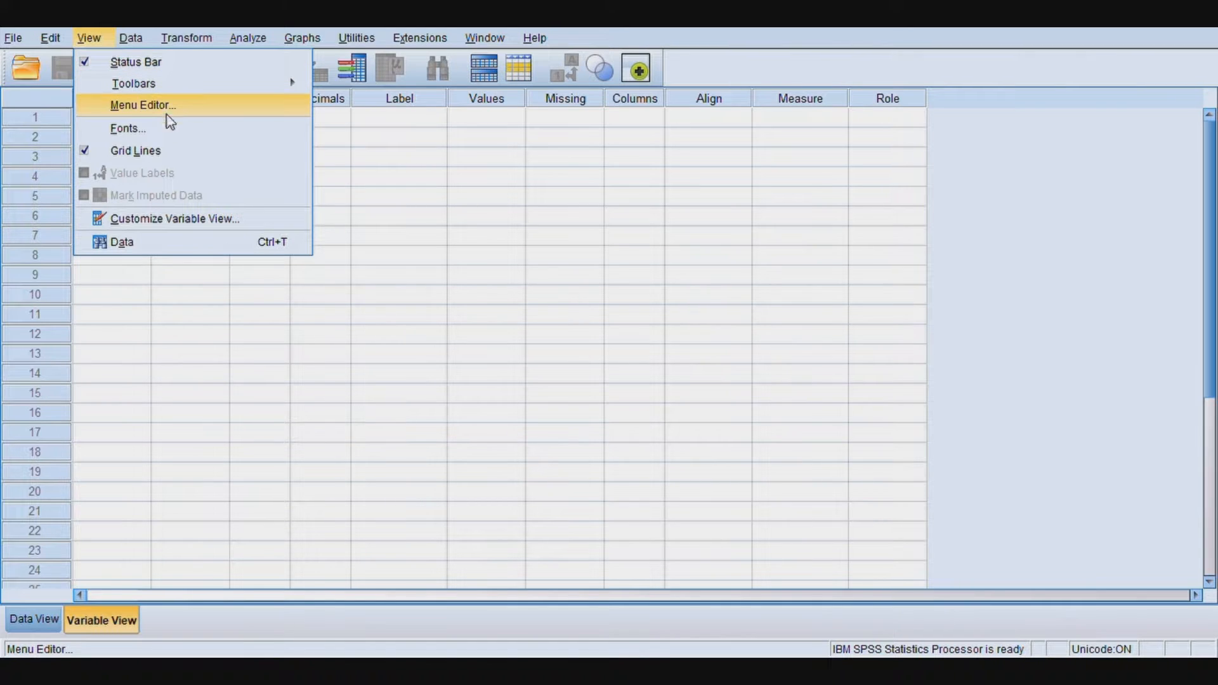
{"action": "mouse_move", "coordinate": [129, 56]}
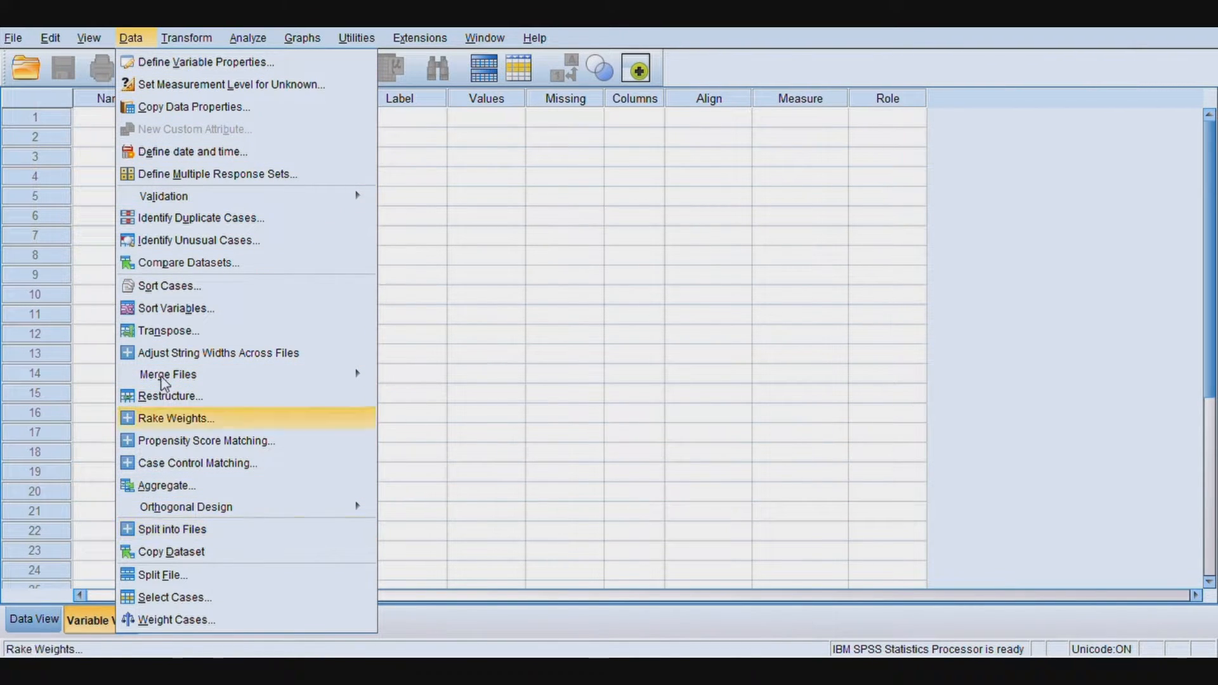
Examine the transform commands and the analysis categories, including Tables, Correlate, Descriptive Statistics and Reports.
{"action": "left_click", "coordinate": [186, 39]}
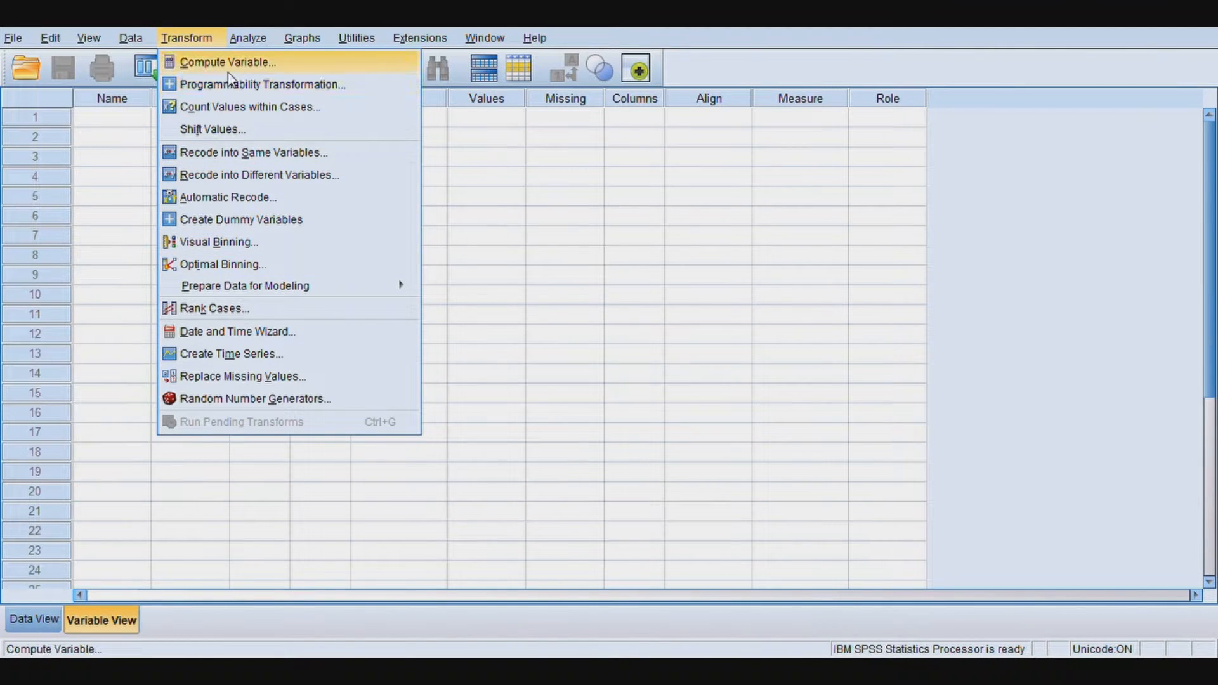
{"action": "left_click", "coordinate": [239, 39]}
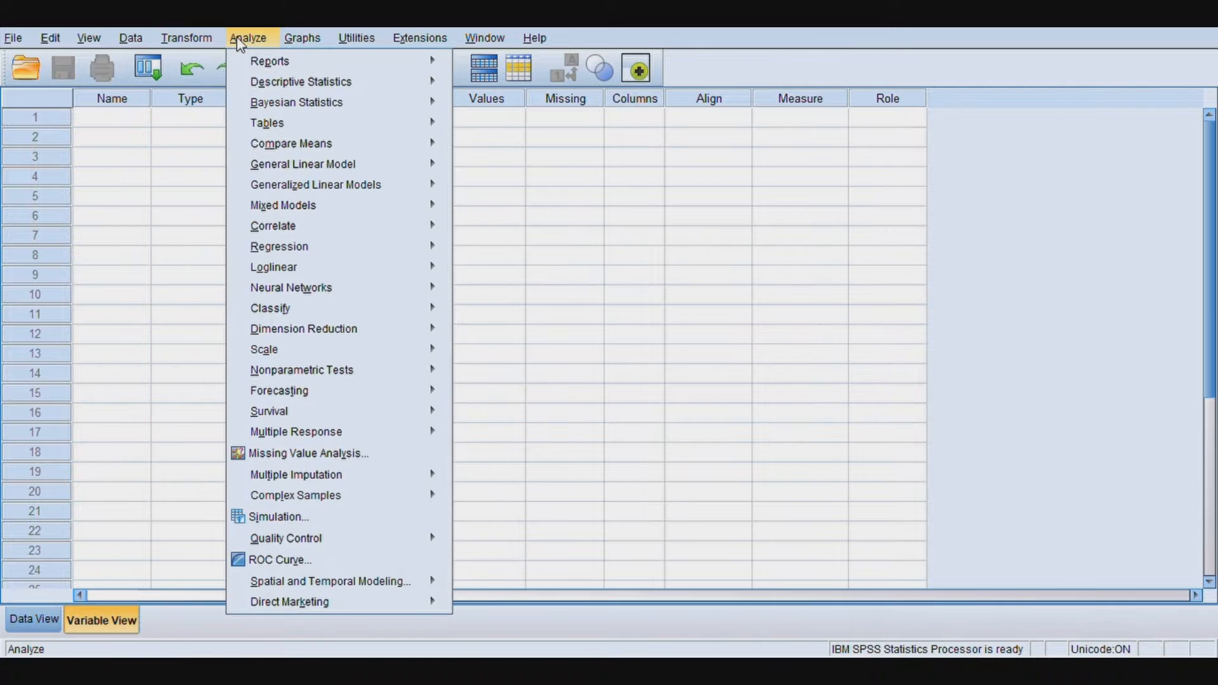
{"action": "left_click", "coordinate": [240, 39]}
{"action": "left_click", "coordinate": [240, 39]}
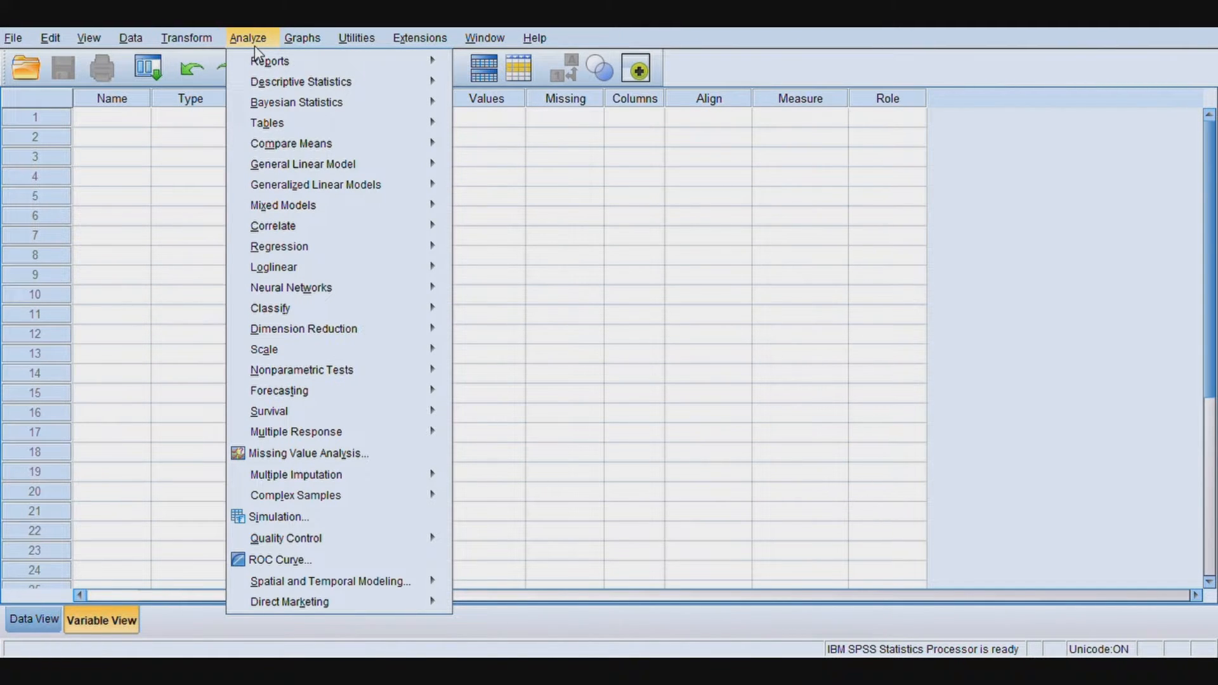
{"action": "mouse_move", "coordinate": [308, 122]}
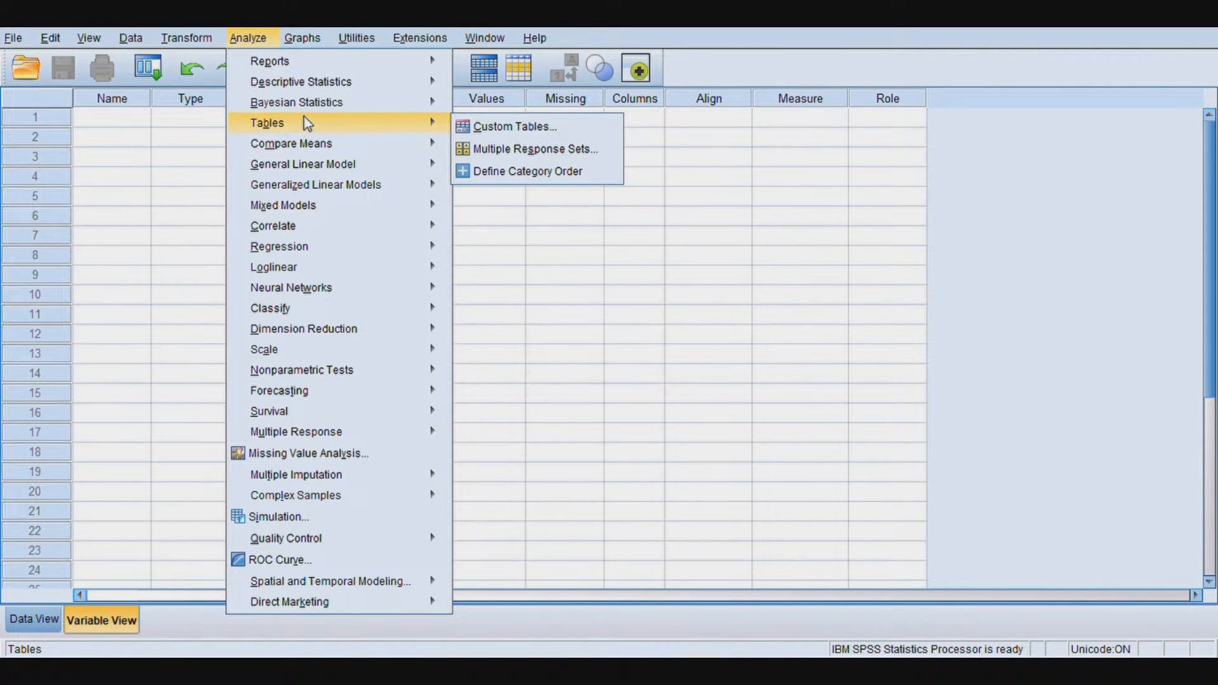
{"action": "mouse_move", "coordinate": [330, 240]}
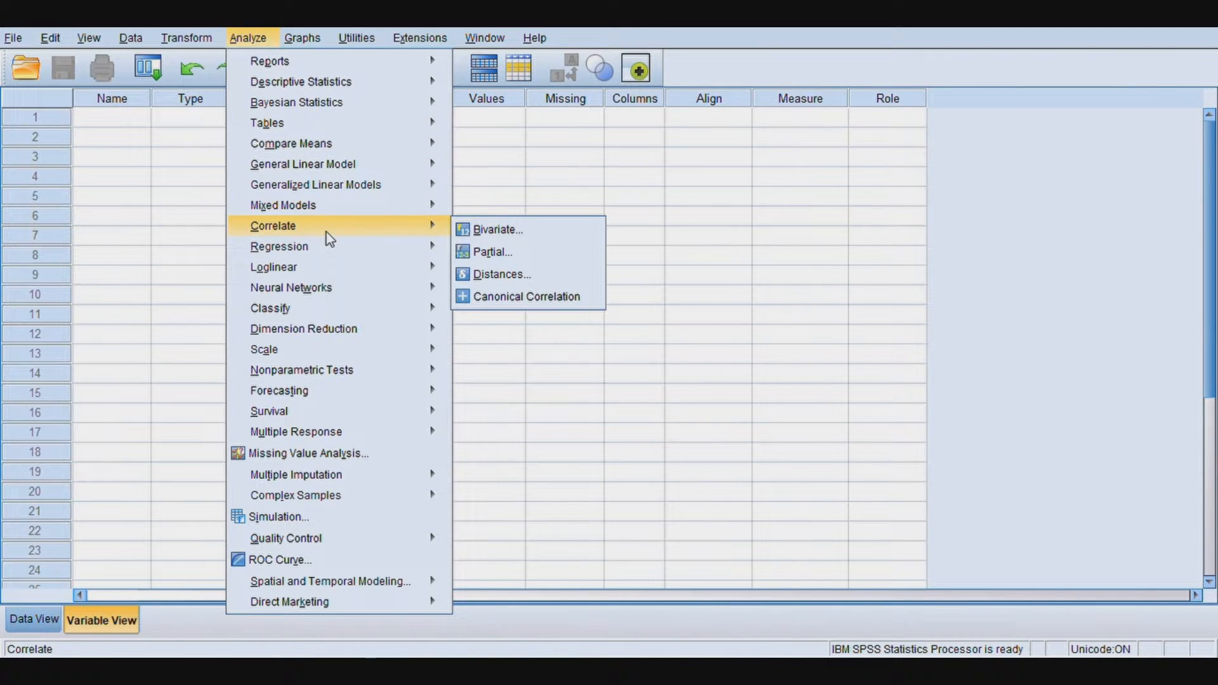
{"action": "mouse_move", "coordinate": [316, 87]}
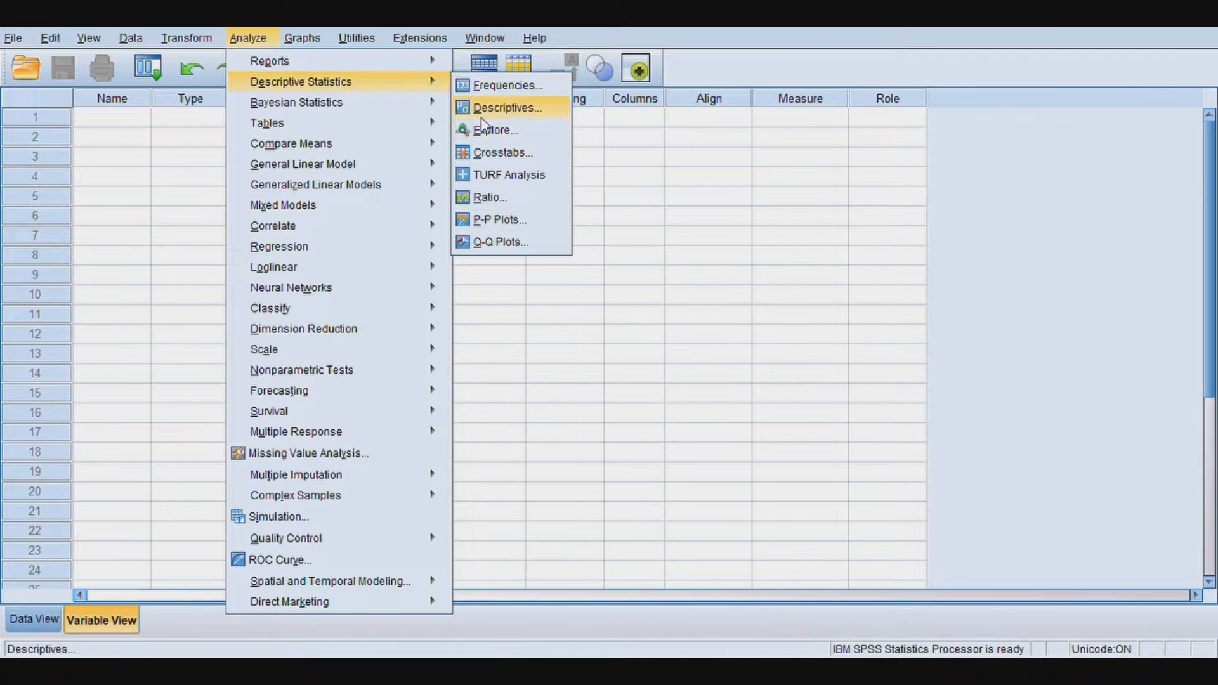
{"action": "left_click", "coordinate": [496, 117]}
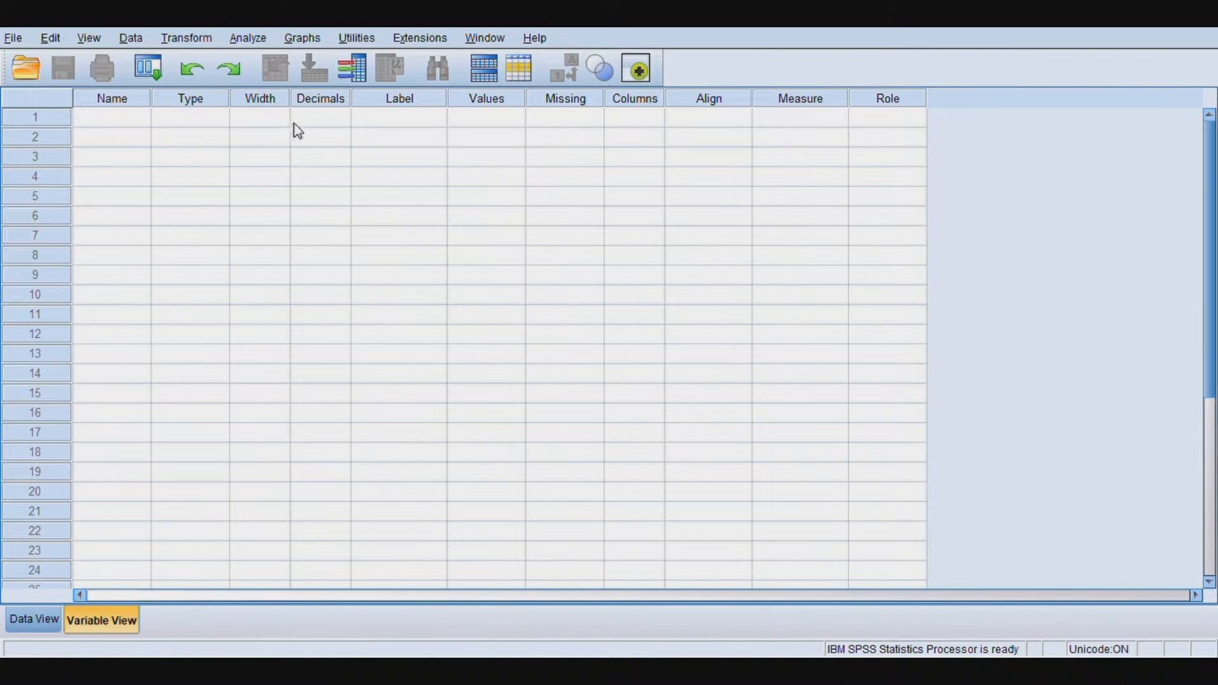
{"action": "left_click", "coordinate": [247, 39]}
{"action": "mouse_move", "coordinate": [438, 61]}
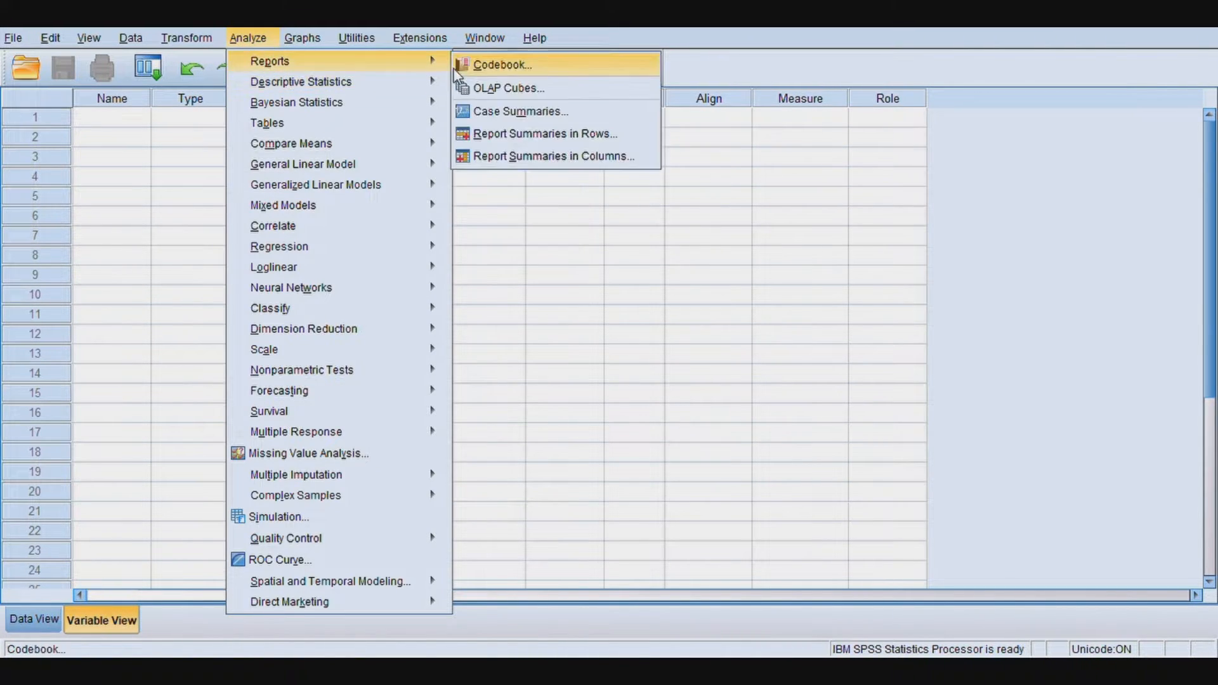
{"action": "mouse_move", "coordinate": [413, 86]}
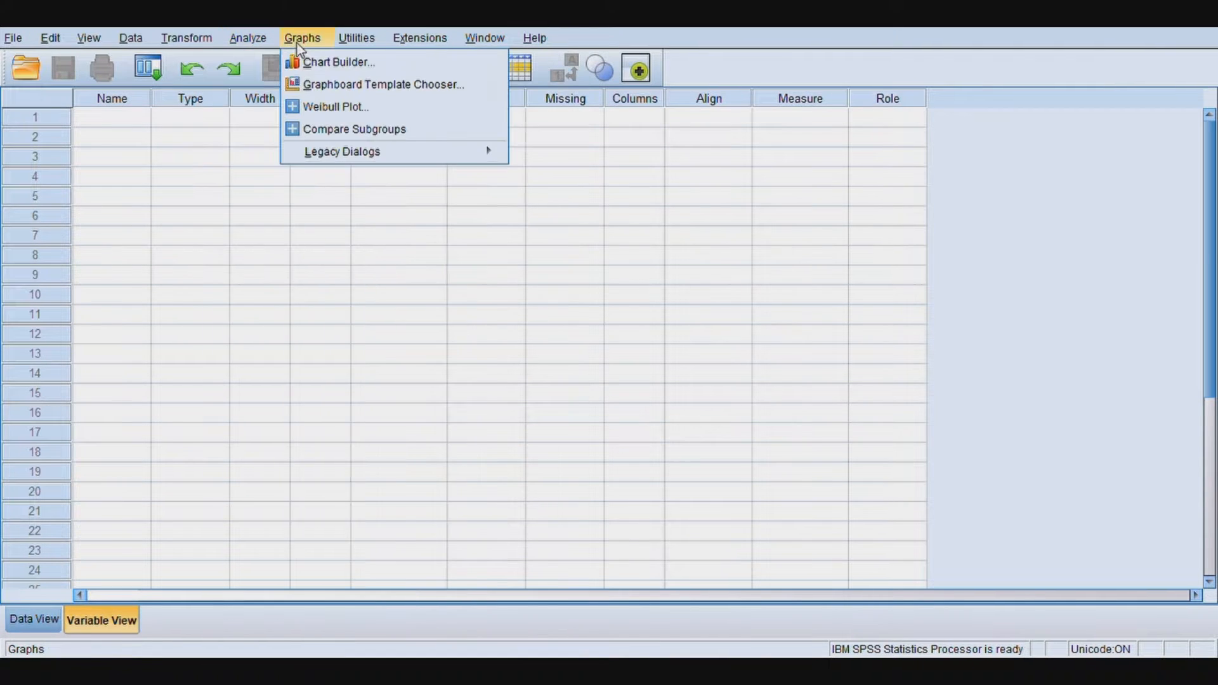
Examine the graph commands, including the Legacy Dialogs chart types, and the window management and help commands.
{"action": "left_click", "coordinate": [297, 43]}
{"action": "left_click", "coordinate": [299, 44]}
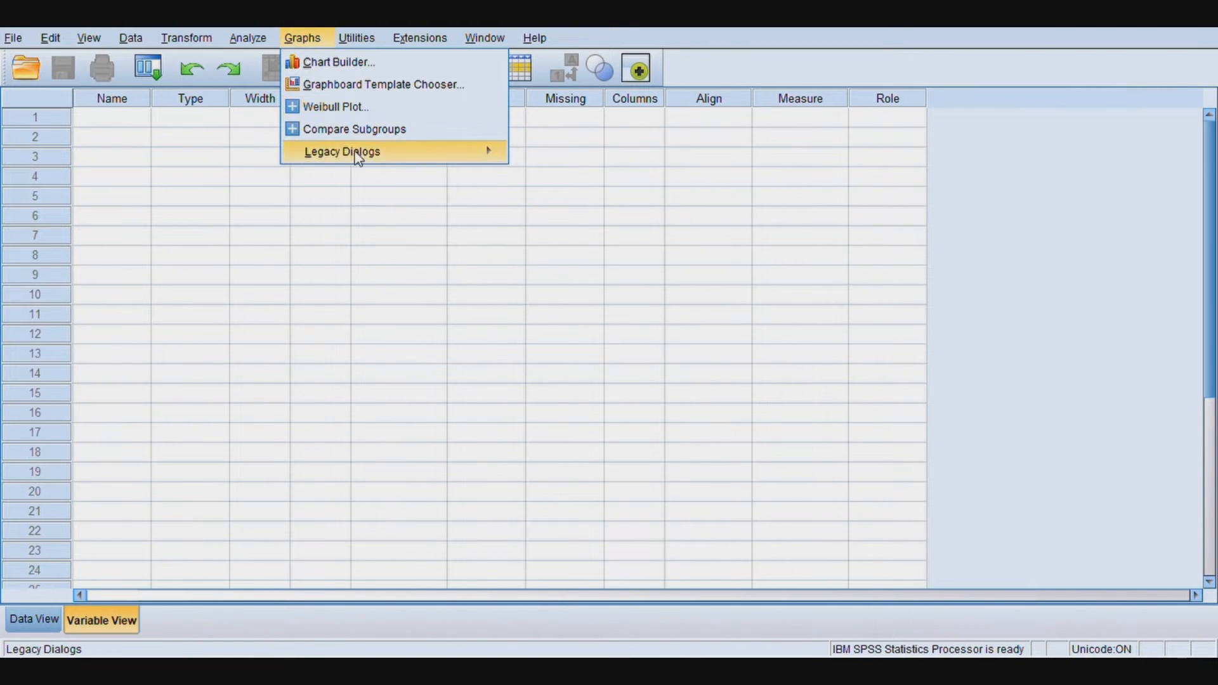
{"action": "mouse_move", "coordinate": [356, 154]}
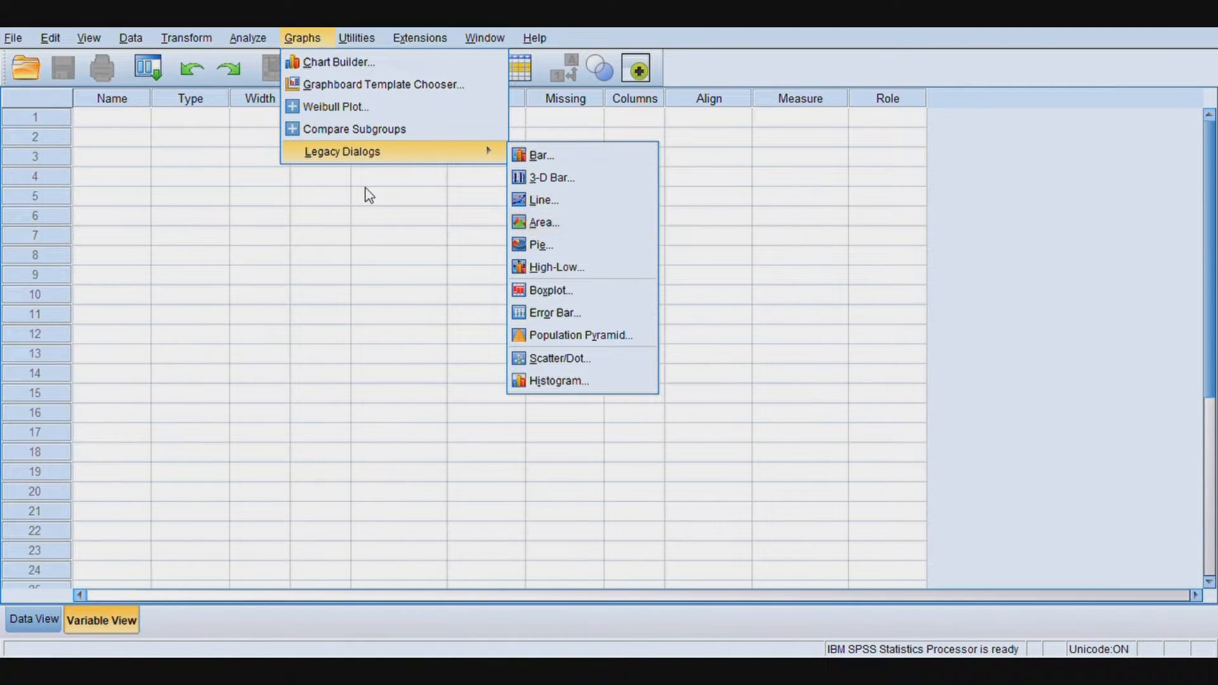
{"action": "mouse_move", "coordinate": [379, 44]}
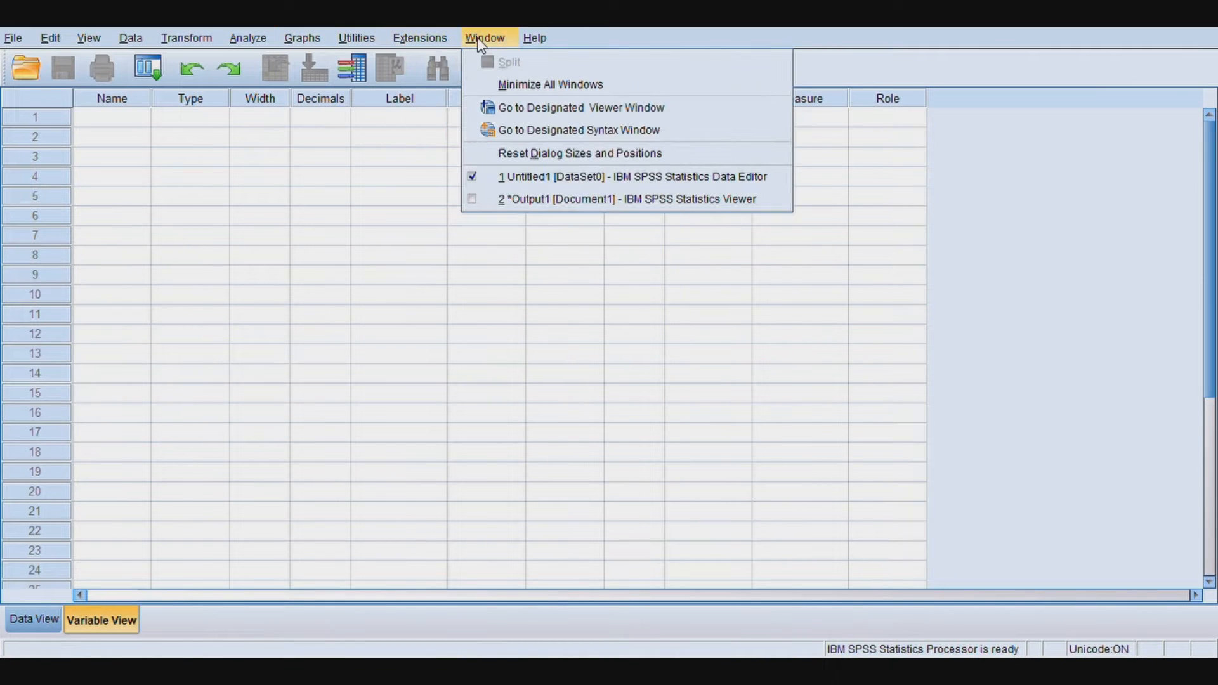
{"action": "mouse_move", "coordinate": [533, 39]}
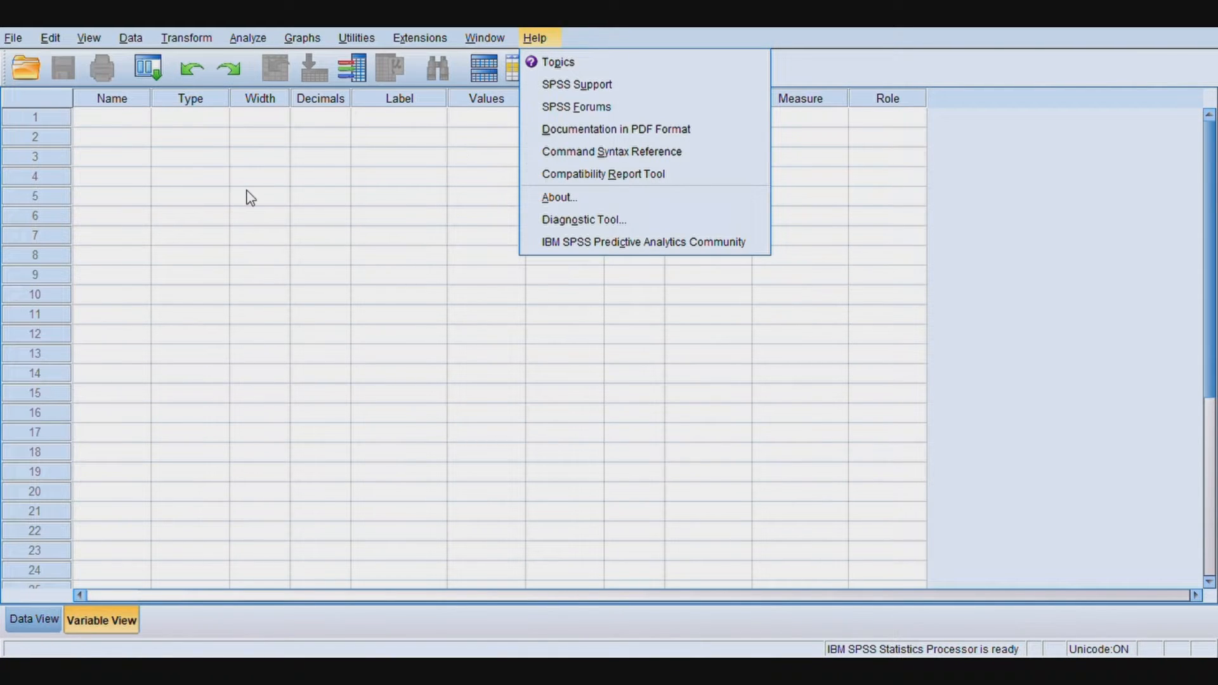
Compare the Data View and Variable View of the empty dataset, finishing in Data View.
{"action": "left_click", "coordinate": [316, 178]}
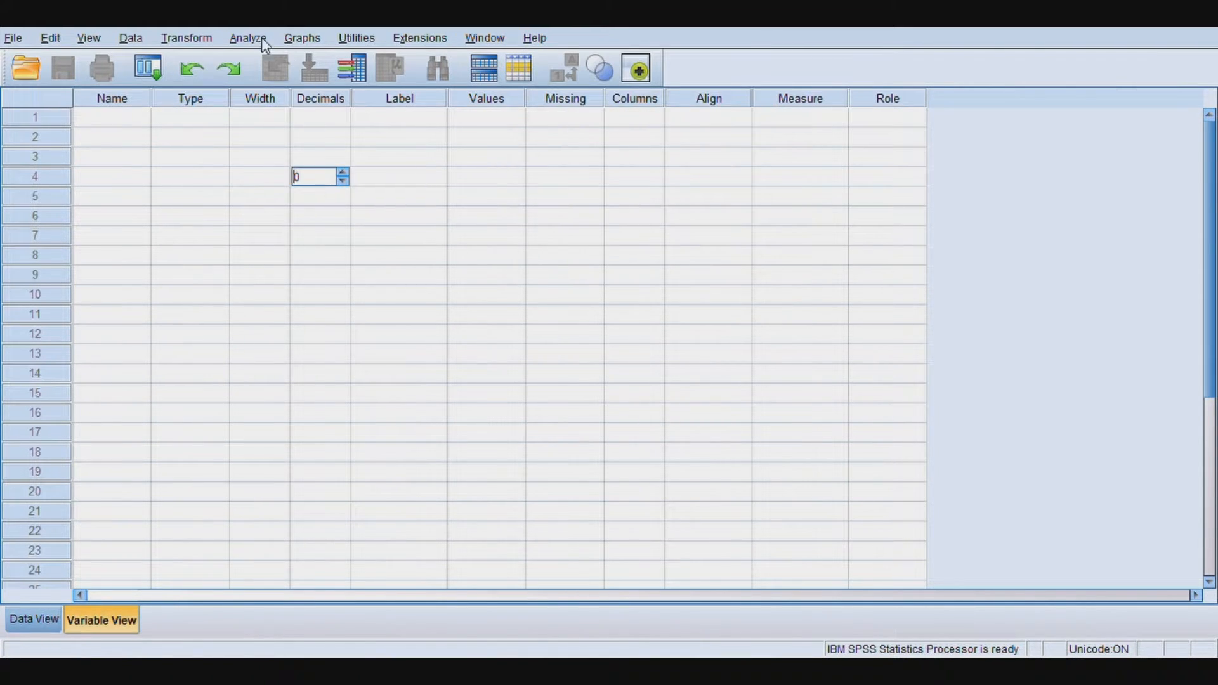
{"action": "left_click", "coordinate": [35, 633]}
{"action": "left_click", "coordinate": [101, 619]}
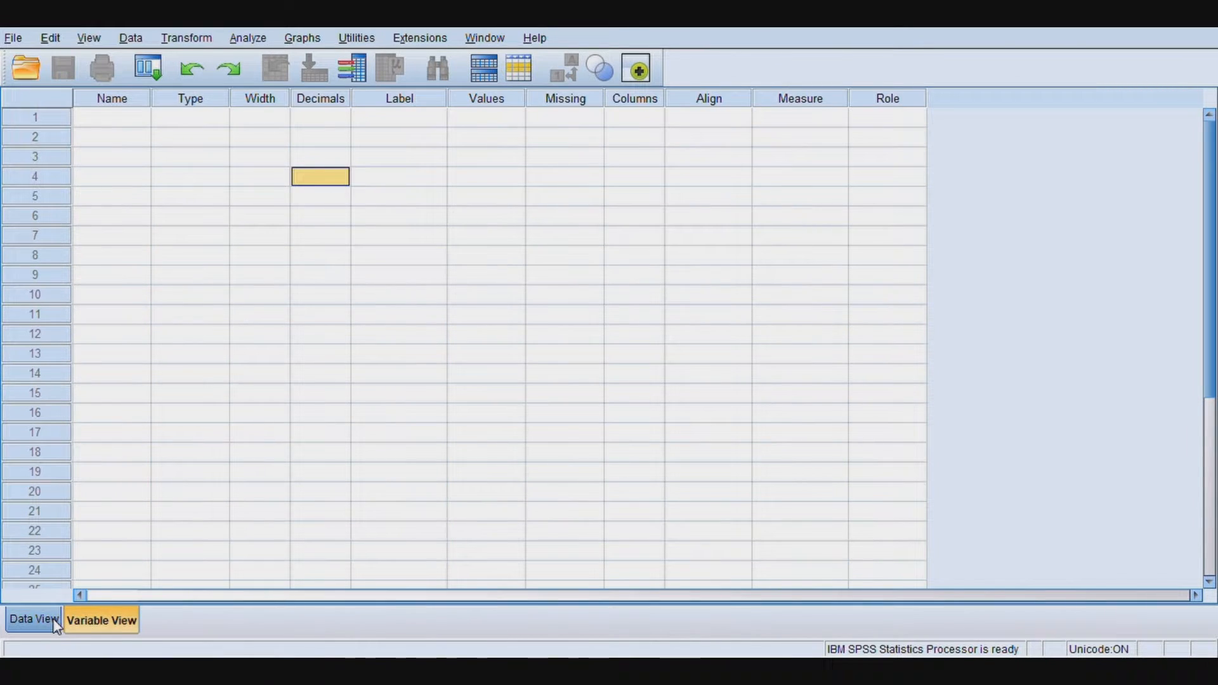
{"action": "left_click", "coordinate": [55, 625]}
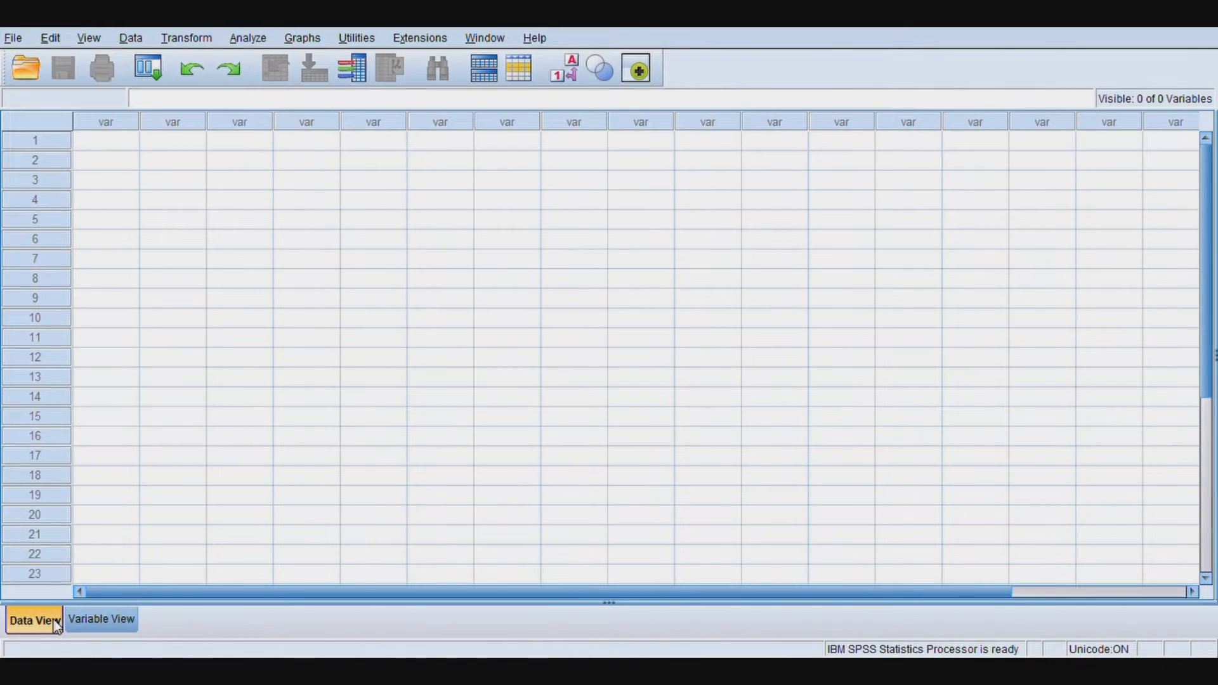
{"action": "left_click", "coordinate": [100, 621]}
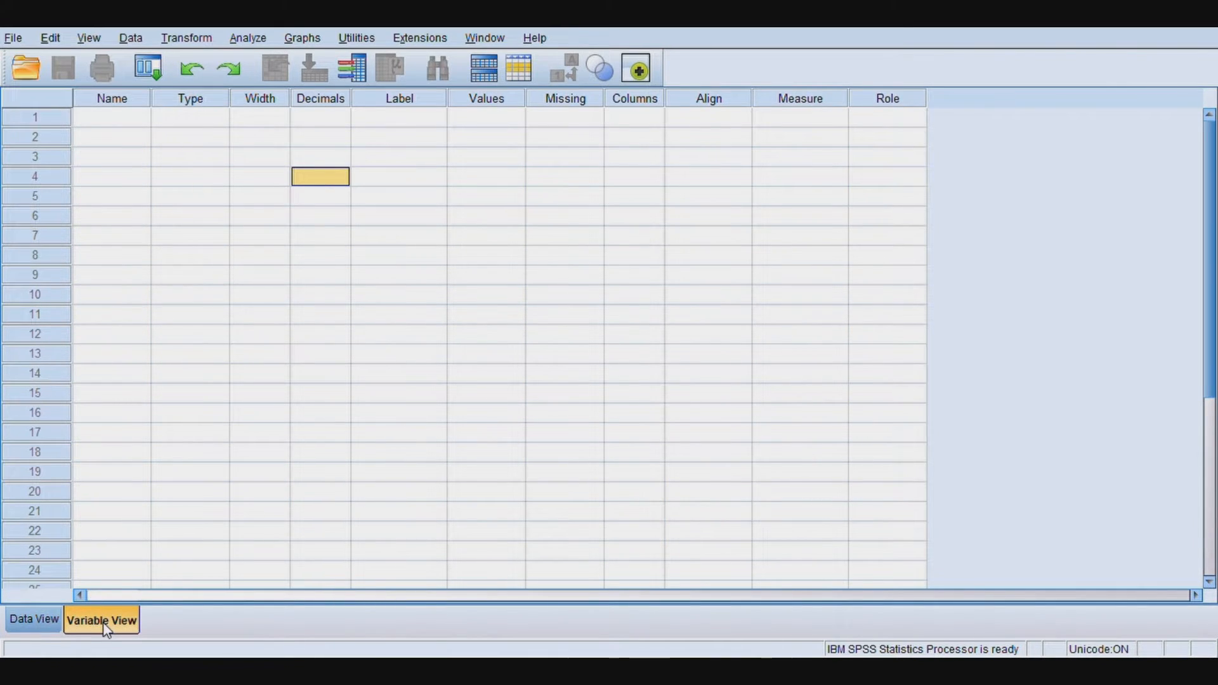
{"action": "left_click", "coordinate": [33, 627]}
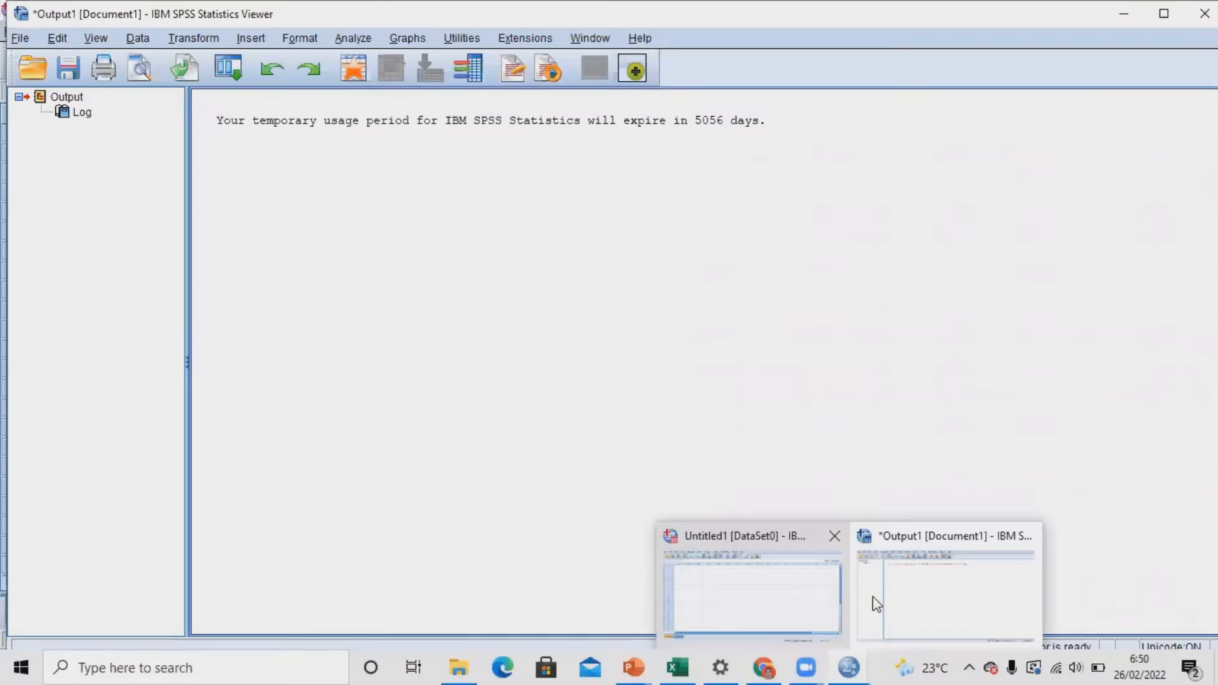
Switch to the Book1.xlsx workbook in Excel and move its window higher over the Untitled1 data editor.
{"action": "left_click", "coordinate": [798, 605]}
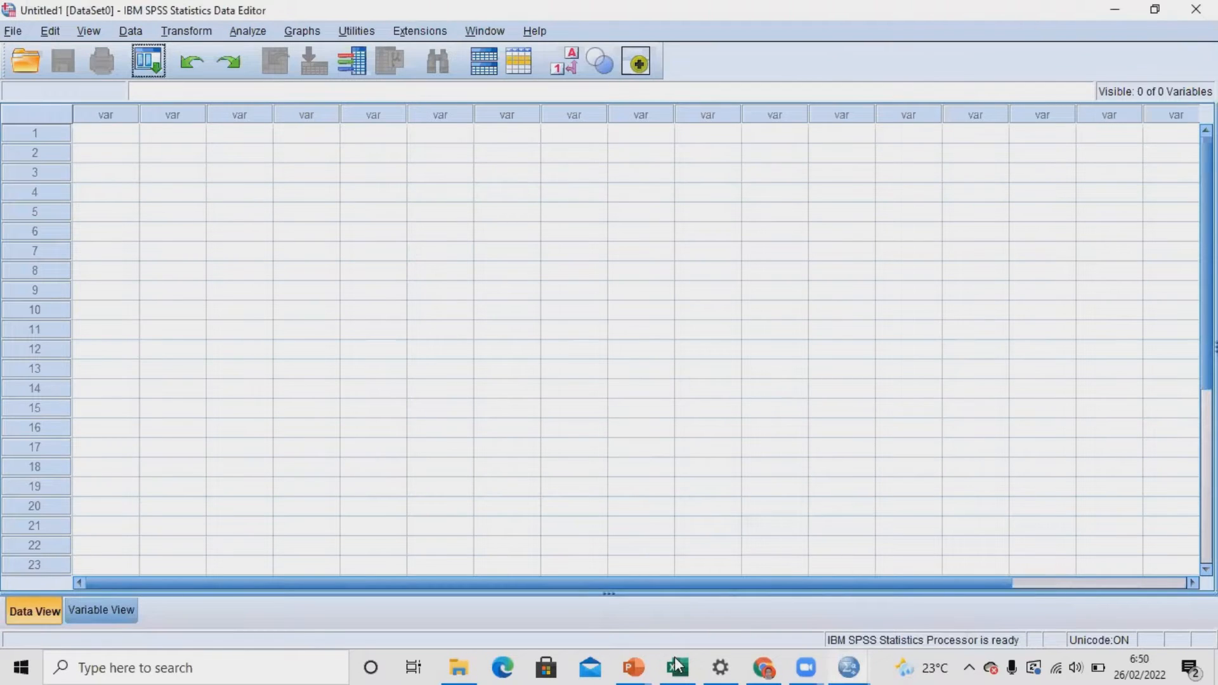
{"action": "mouse_move", "coordinate": [677, 667]}
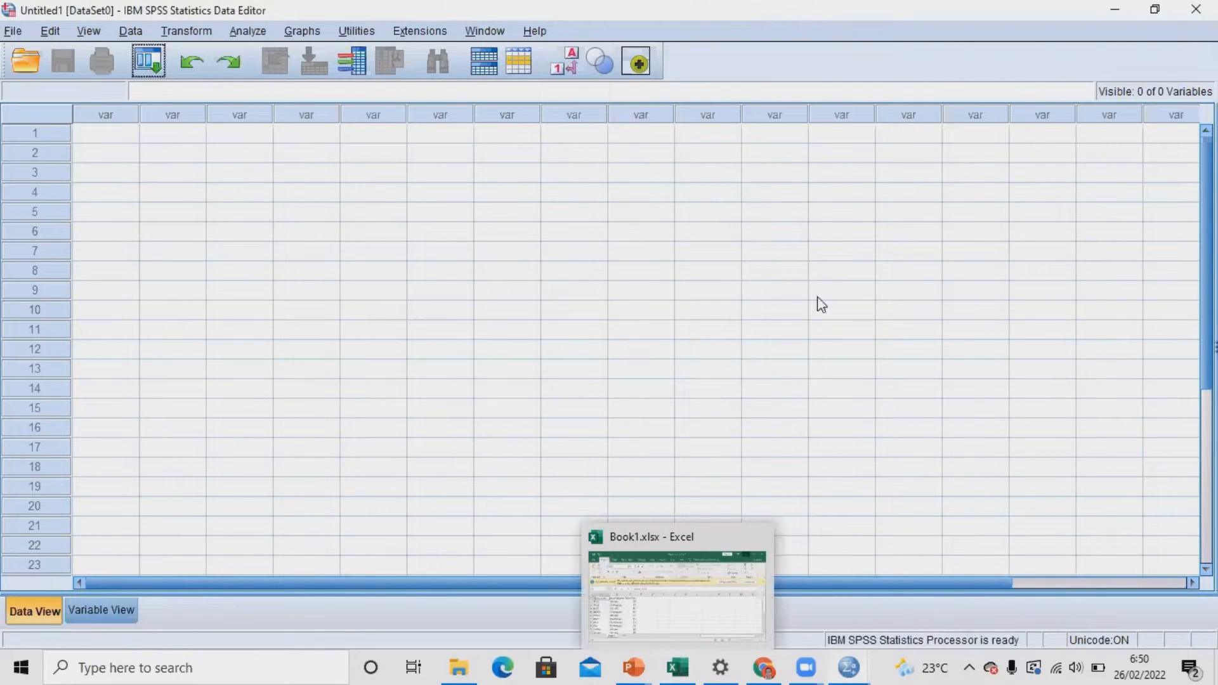
{"action": "mouse_move", "coordinate": [685, 665]}
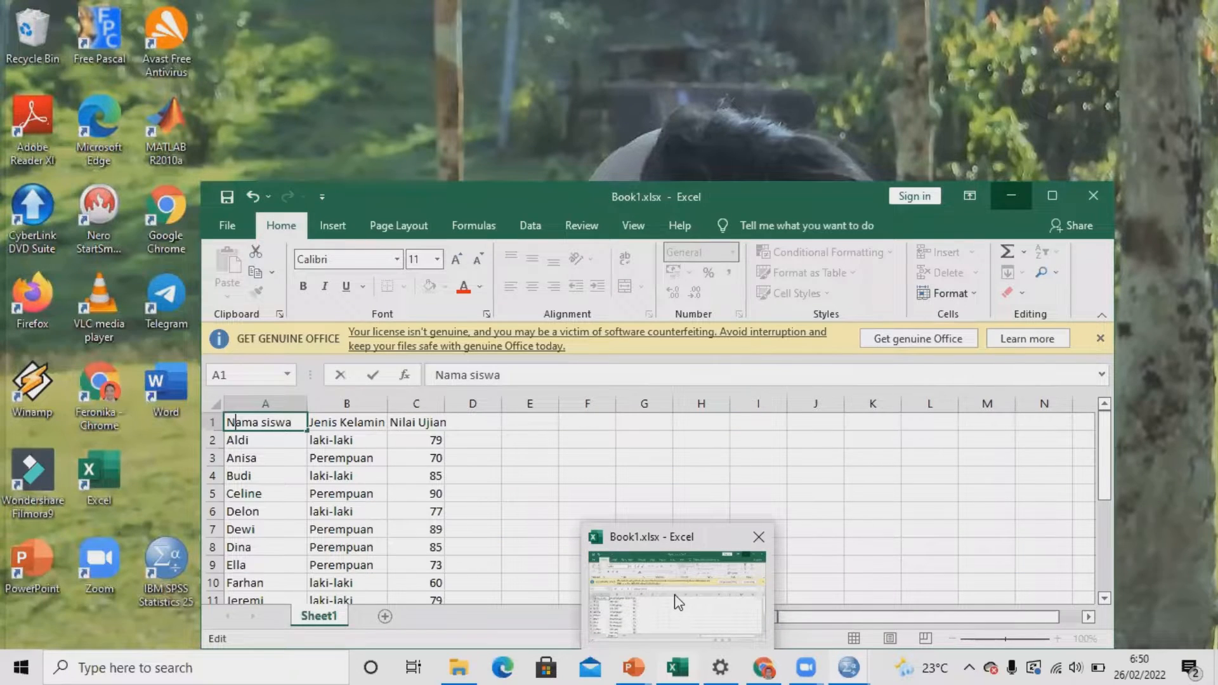
{"action": "left_click", "coordinate": [678, 602]}
{"action": "left_click", "coordinate": [1003, 201]}
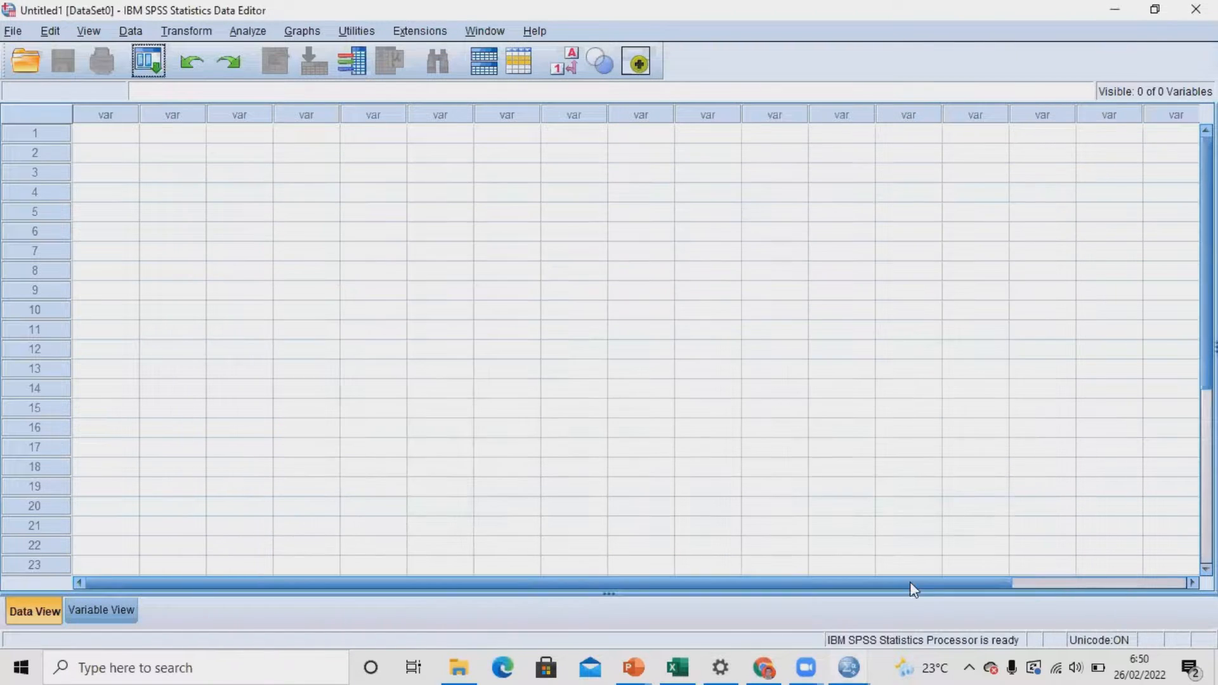
{"action": "left_click", "coordinate": [680, 666]}
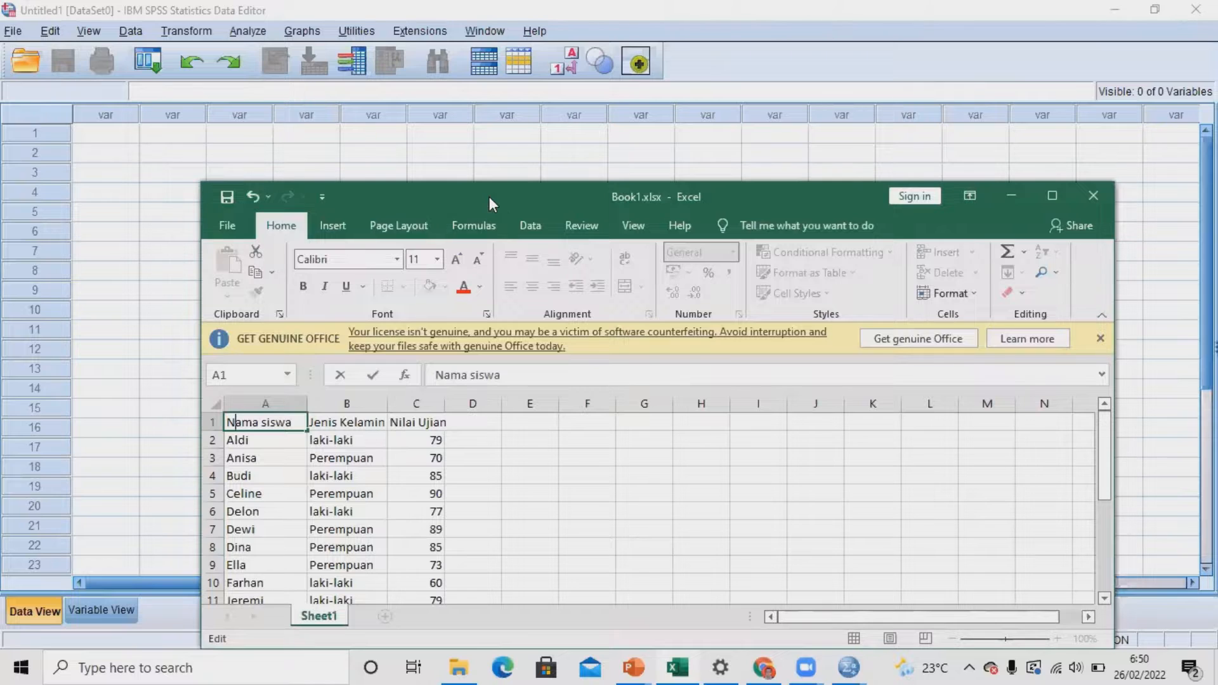
{"action": "left_click_drag", "start_coordinate": [489, 196], "coordinate": [569, 78]}
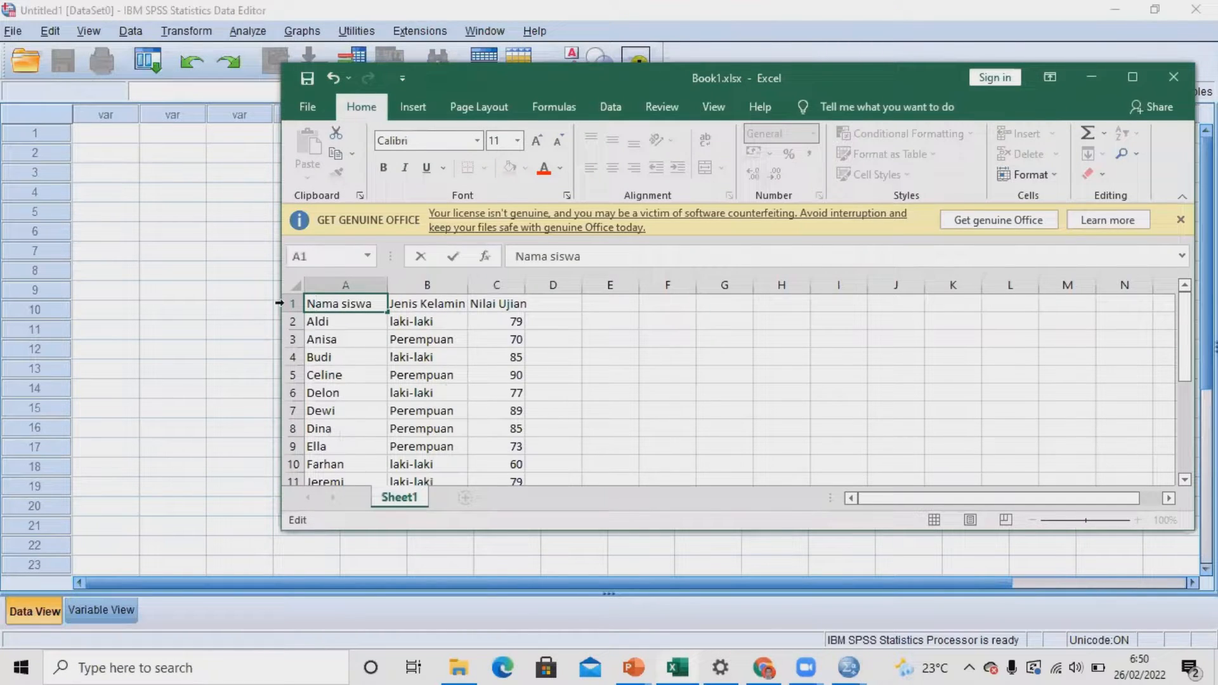
Return to the Untitled1 data editor and name the first variable Nama_siswa in Variable View.
{"action": "left_click", "coordinate": [154, 266]}
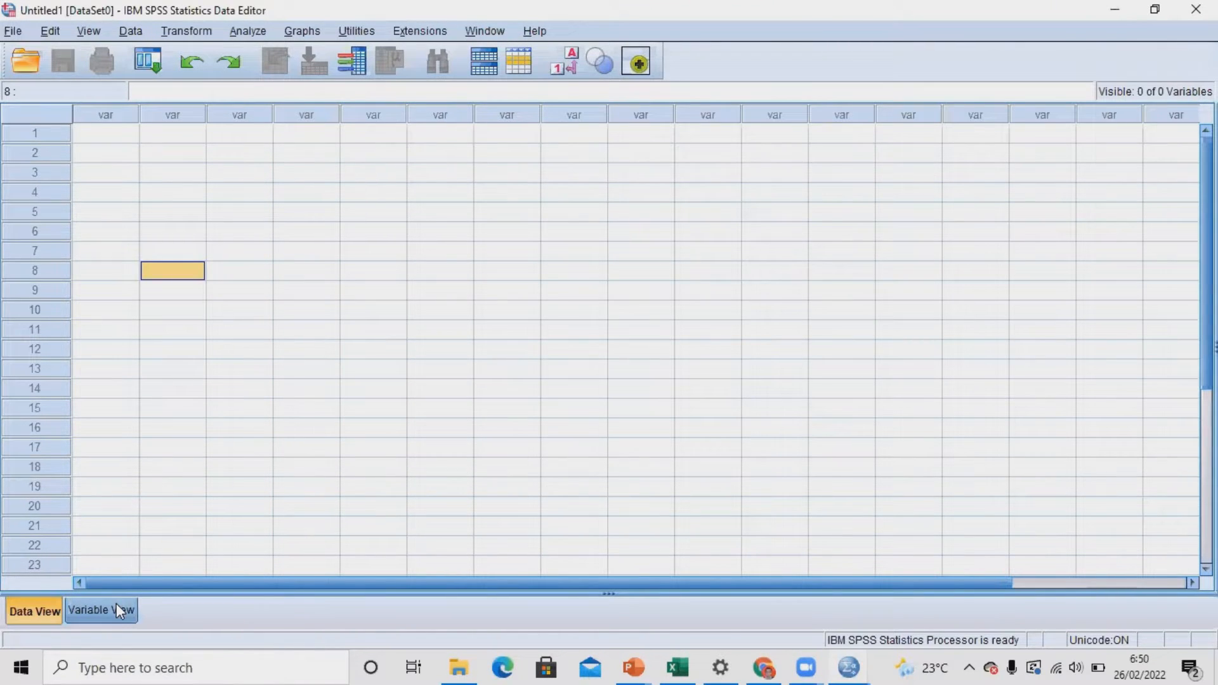
{"action": "left_click", "coordinate": [117, 611]}
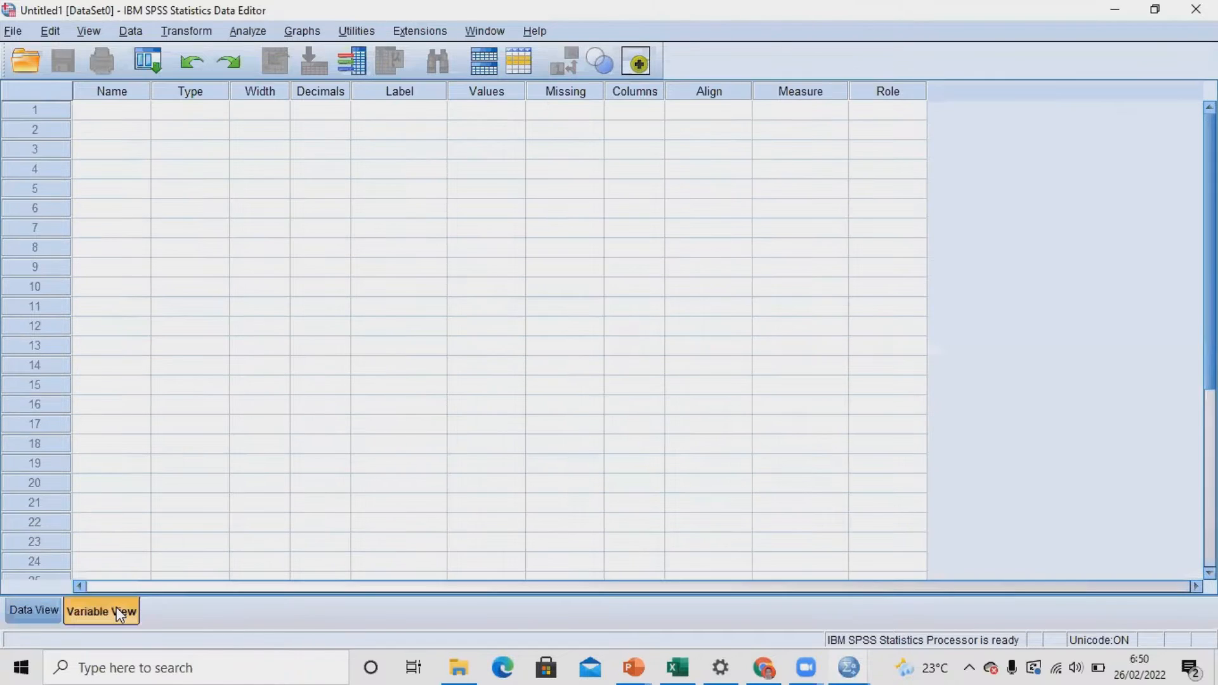
{"action": "left_click", "coordinate": [115, 114]}
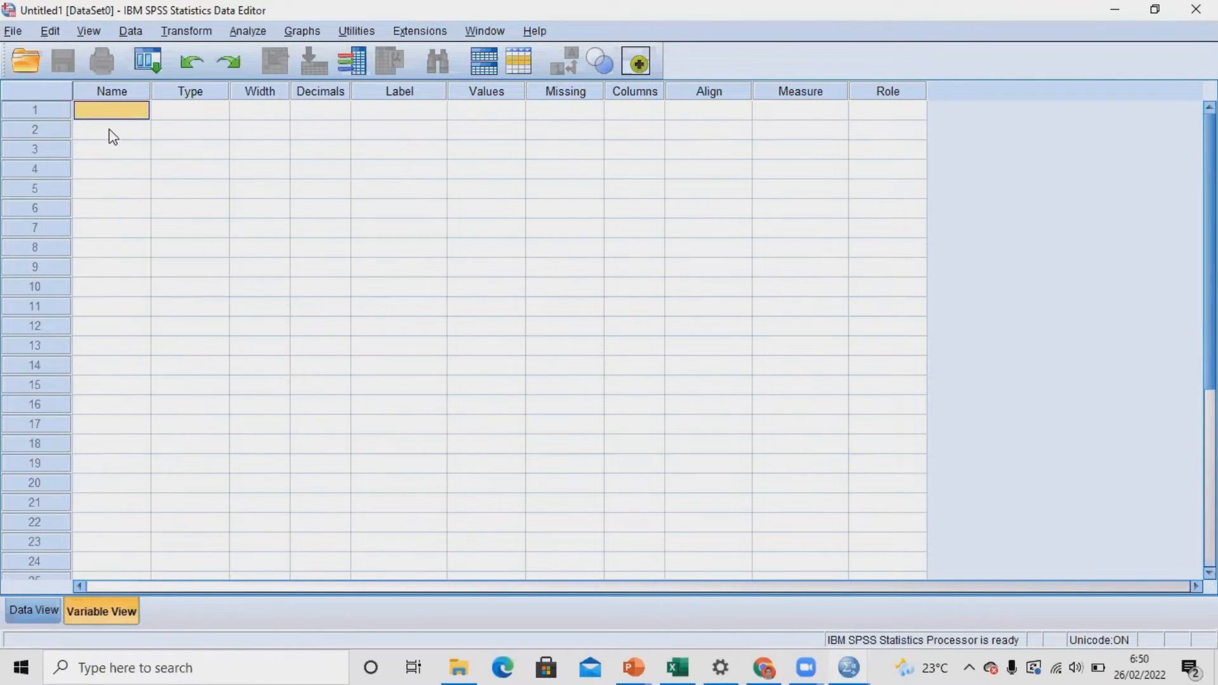
{"action": "type", "text": "NA"}
{"action": "key", "text": "BackSpace"}
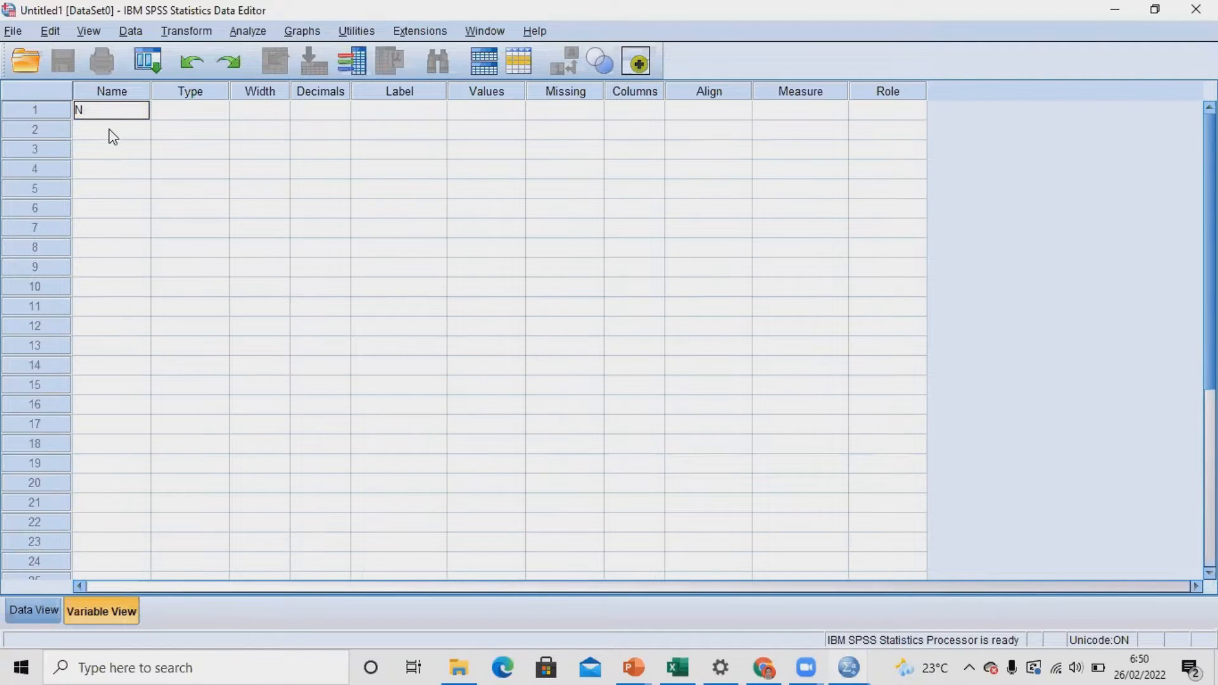
{"action": "type", "text": "ma_siswa"}
{"action": "left_click", "coordinate": [86, 108]}
{"action": "type", "text": "a"}
Choose the String type for the Nama_siswa variable with a length of 20 characters.
{"action": "left_click", "coordinate": [204, 115]}
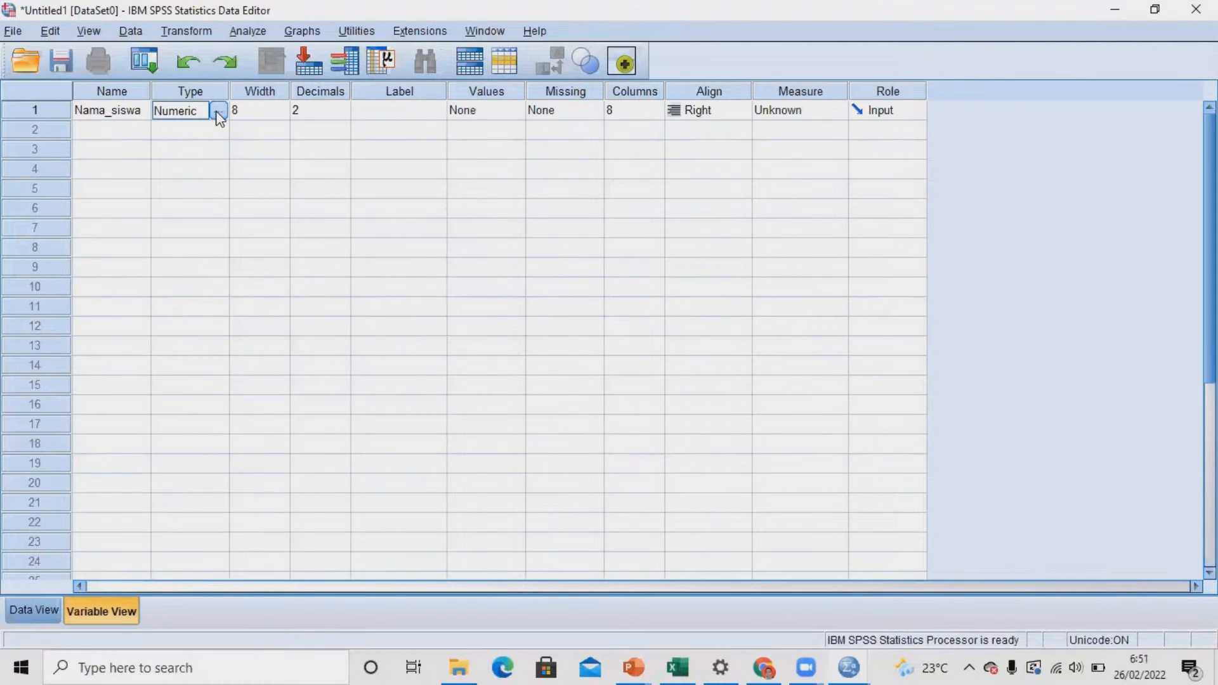
{"action": "left_click", "coordinate": [218, 112]}
{"action": "left_click", "coordinate": [433, 357]}
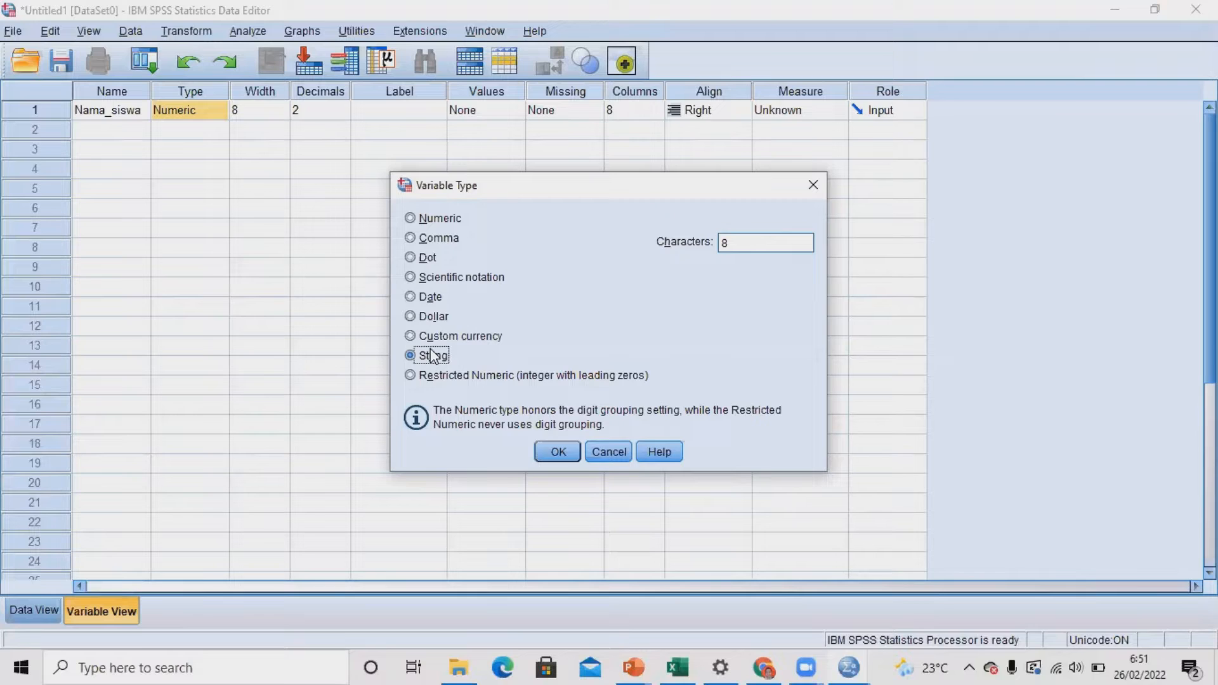
{"action": "left_click", "coordinate": [733, 248]}
{"action": "key", "text": "BackSpace"}
{"action": "type", "text": "20"}
Examine the options of the other variable types, including Comma, Scientific notation, Date, Dollar, Custom currency and Restricted Numeric.
{"action": "left_click", "coordinate": [457, 239]}
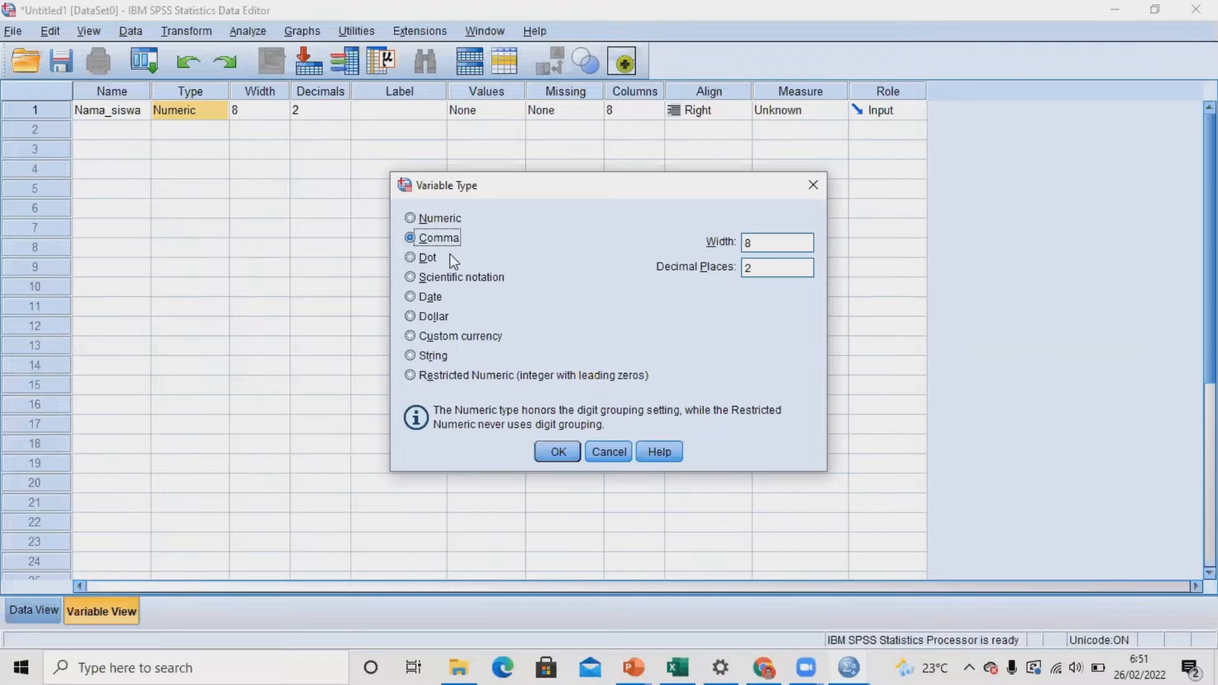
{"action": "left_click", "coordinate": [435, 275]}
{"action": "left_click", "coordinate": [430, 297]}
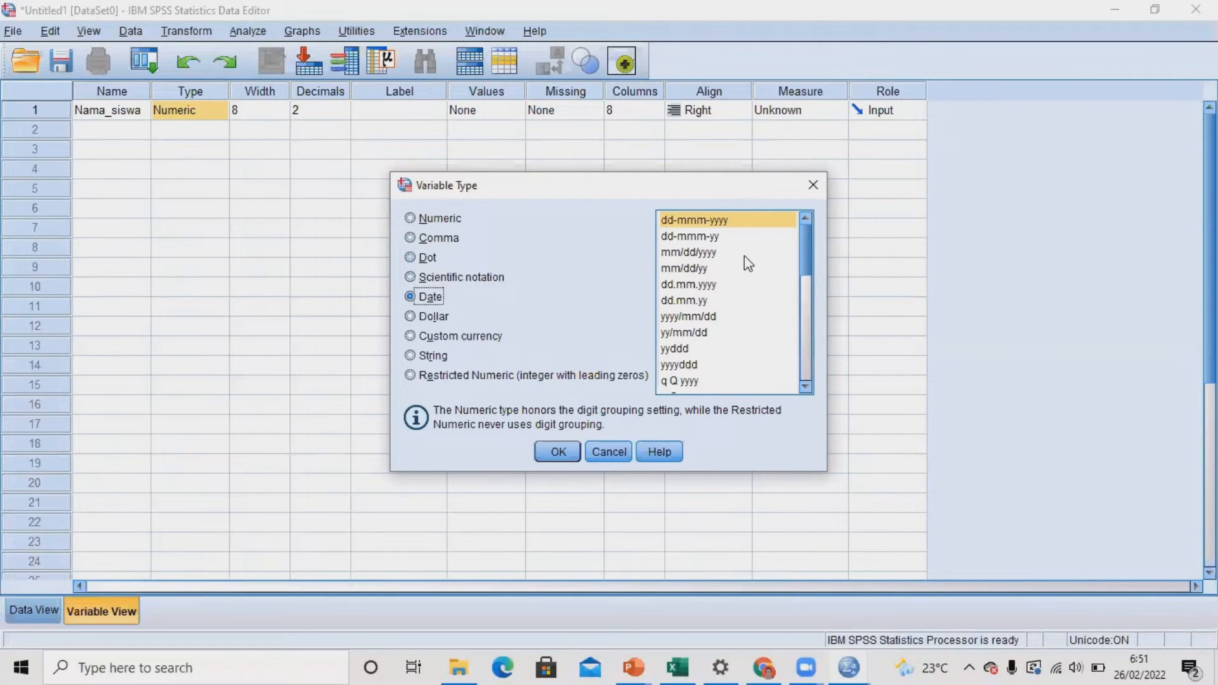
{"action": "scroll", "coordinate": [763, 275], "scroll_direction": "down", "scroll_amount": 4}
{"action": "scroll", "coordinate": [763, 268], "scroll_direction": "up", "scroll_amount": 4}
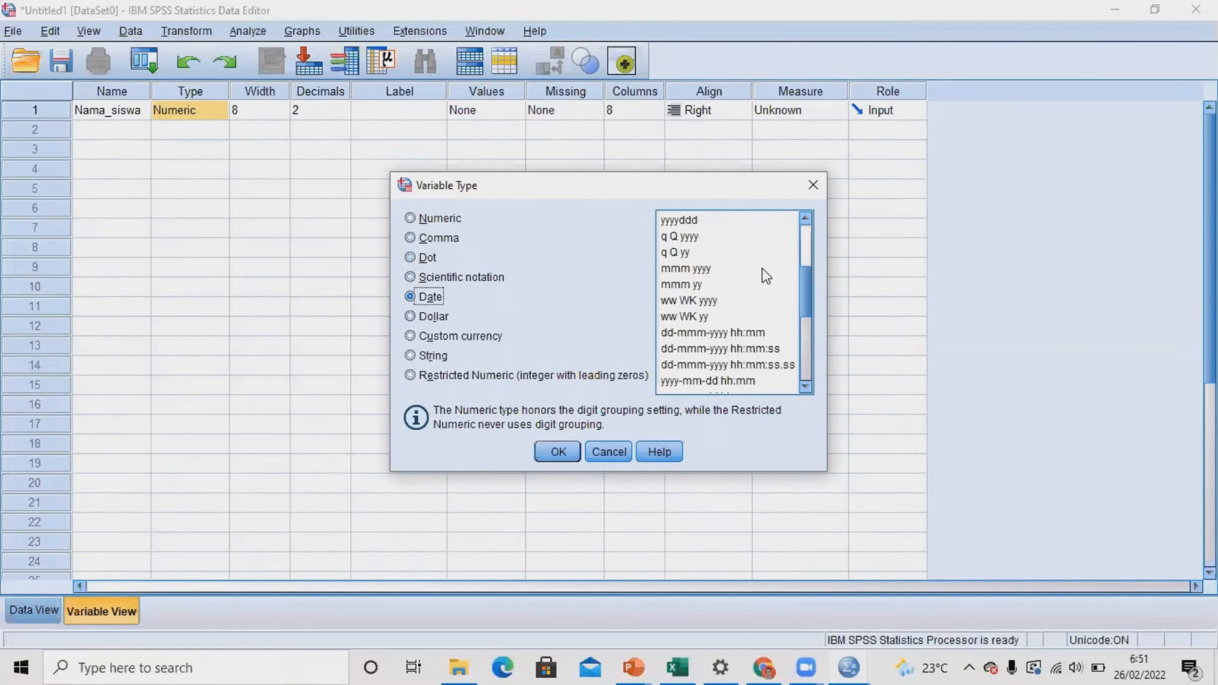
{"action": "left_click", "coordinate": [451, 317]}
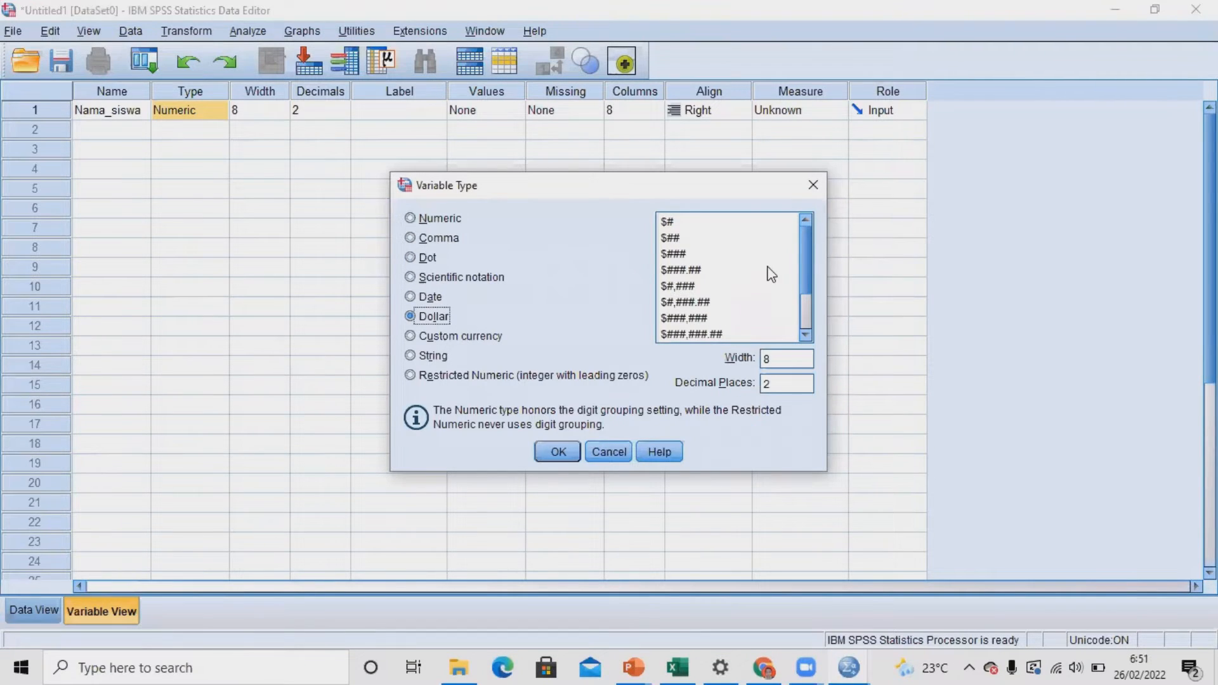
{"action": "scroll", "coordinate": [771, 274], "scroll_direction": "down", "scroll_amount": 2}
{"action": "scroll", "coordinate": [771, 277], "scroll_direction": "up", "scroll_amount": 2}
{"action": "left_click", "coordinate": [455, 341]}
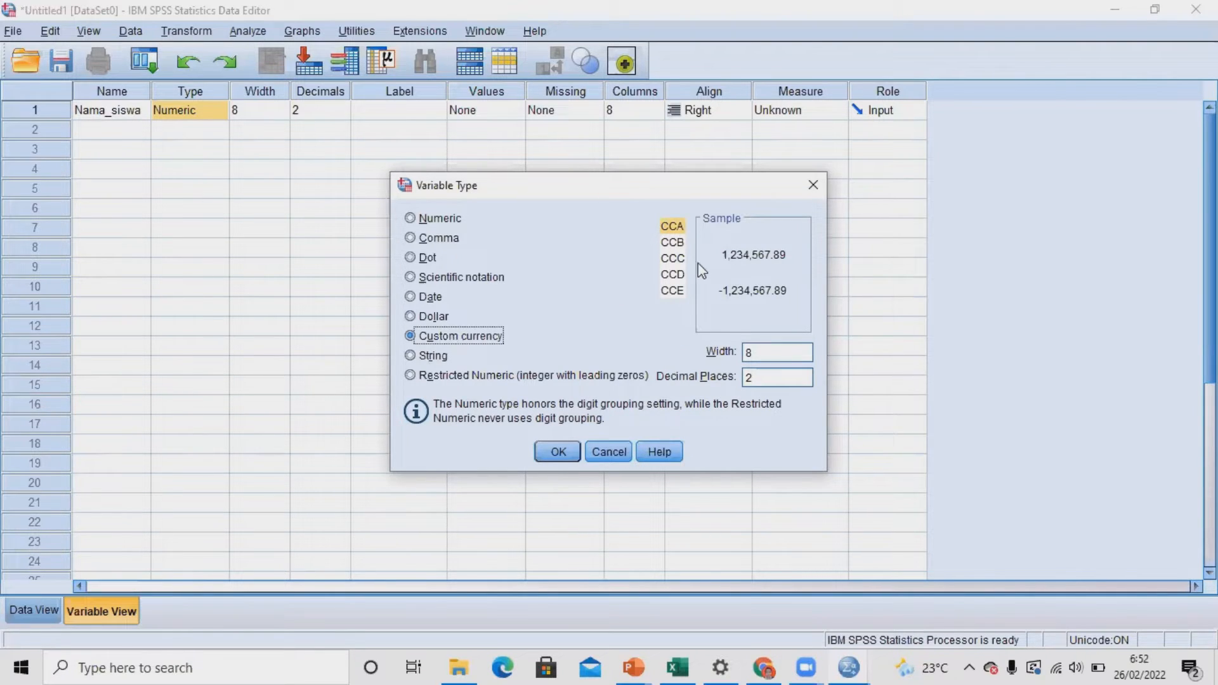
{"action": "left_click", "coordinate": [448, 356]}
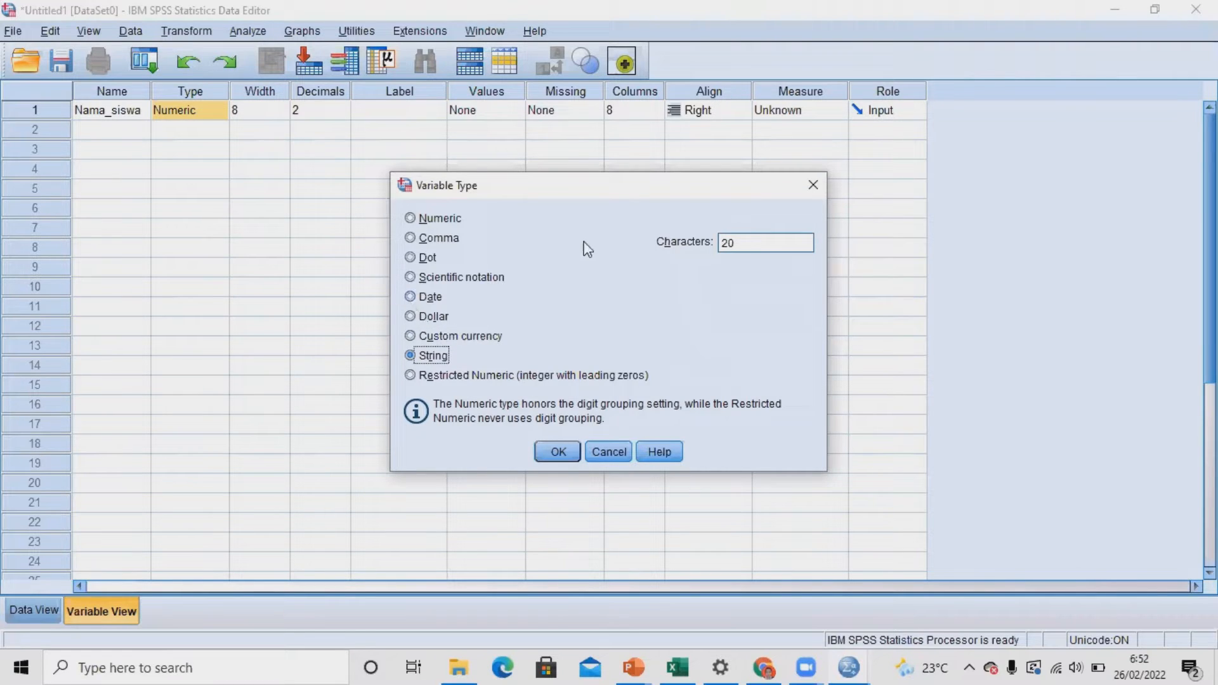
{"action": "left_click", "coordinate": [459, 376]}
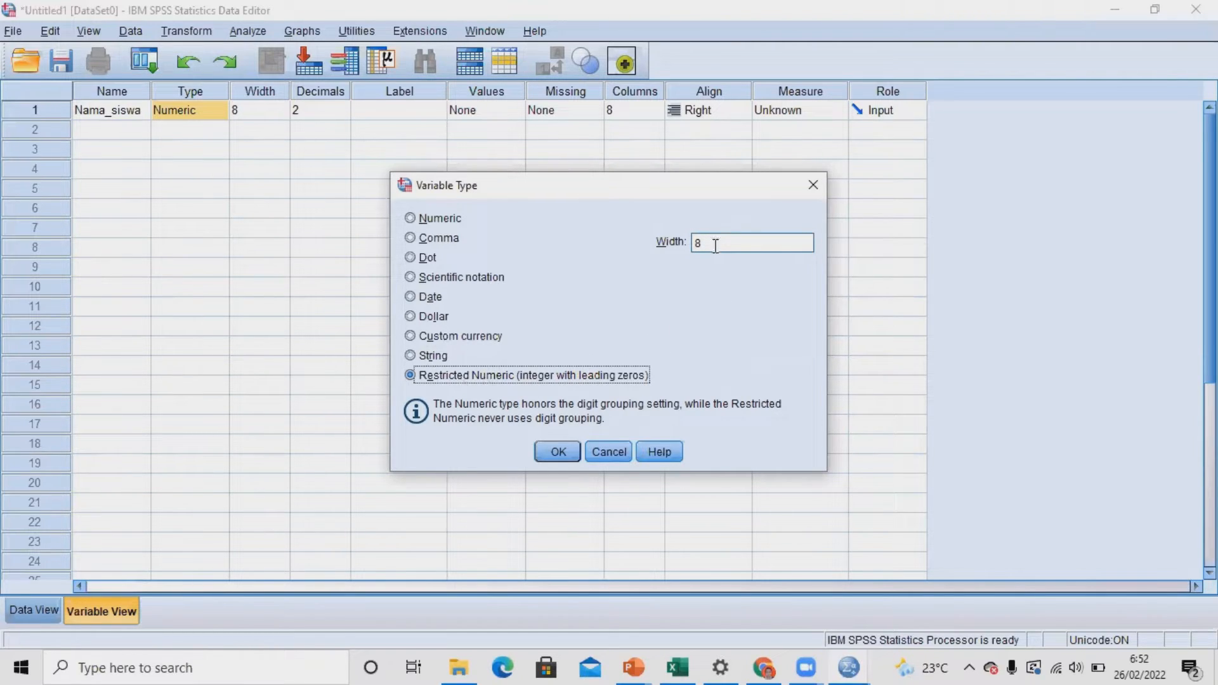
Apply the String type with 20 characters to Nama_siswa and try the width stepper, finishing at 20.
{"action": "left_click", "coordinate": [435, 356]}
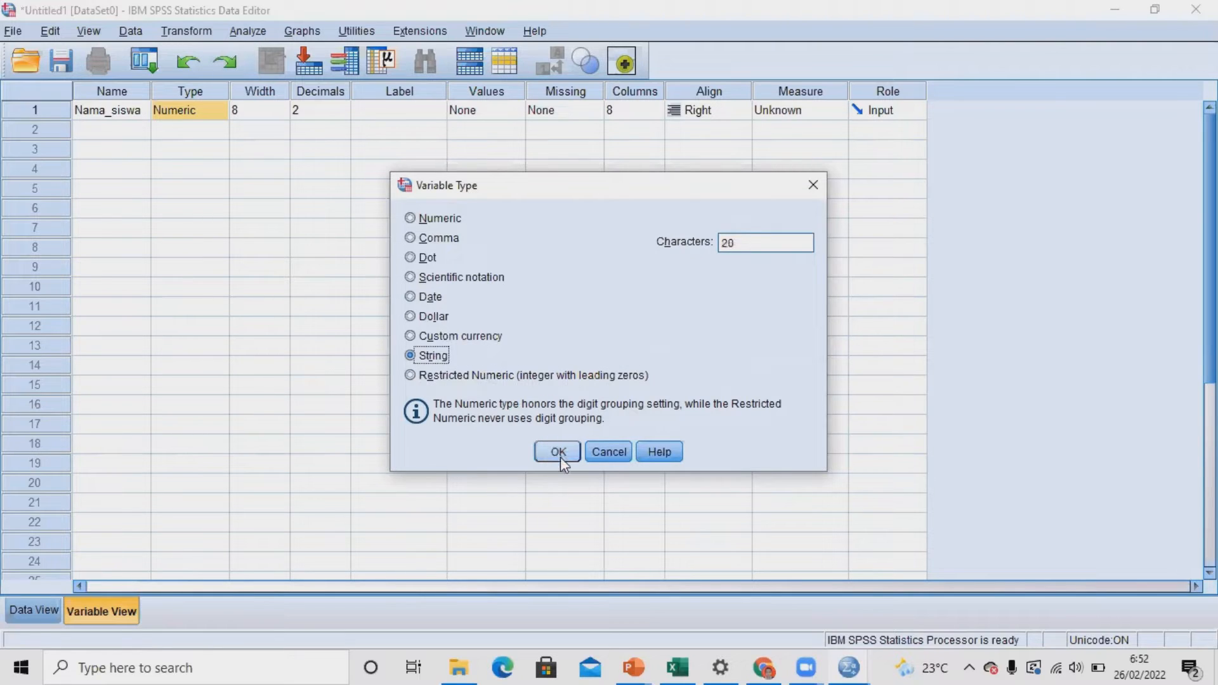
{"action": "left_click", "coordinate": [558, 452]}
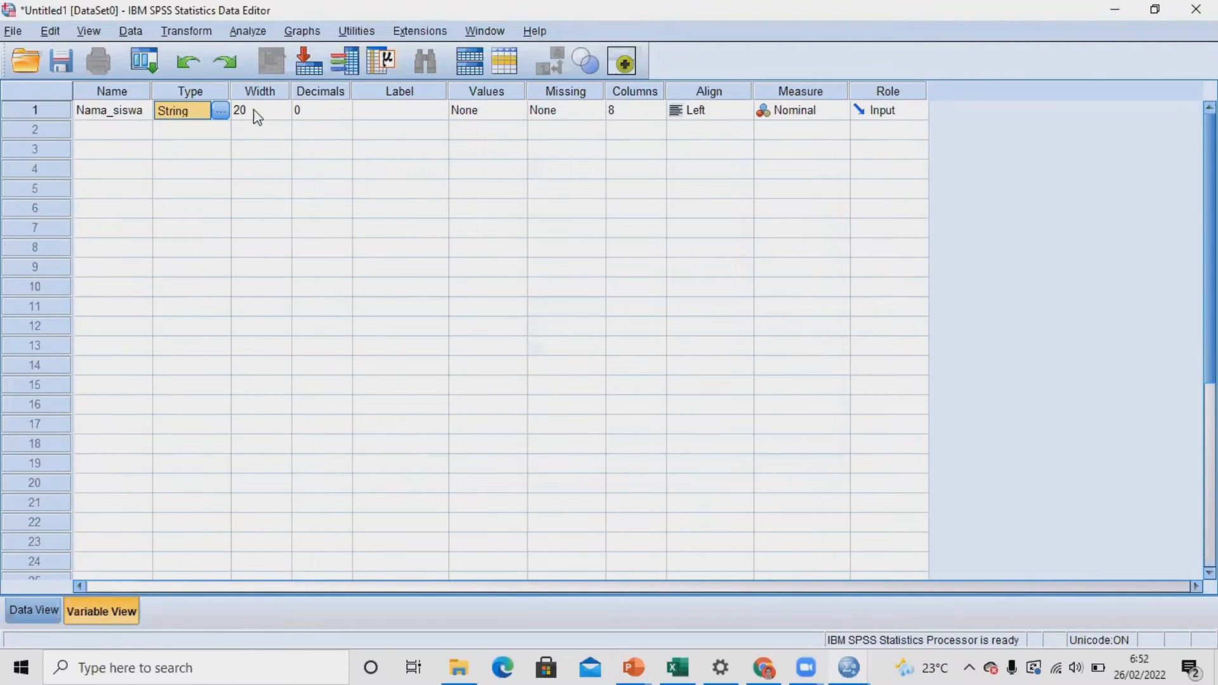
{"action": "left_click", "coordinate": [274, 111]}
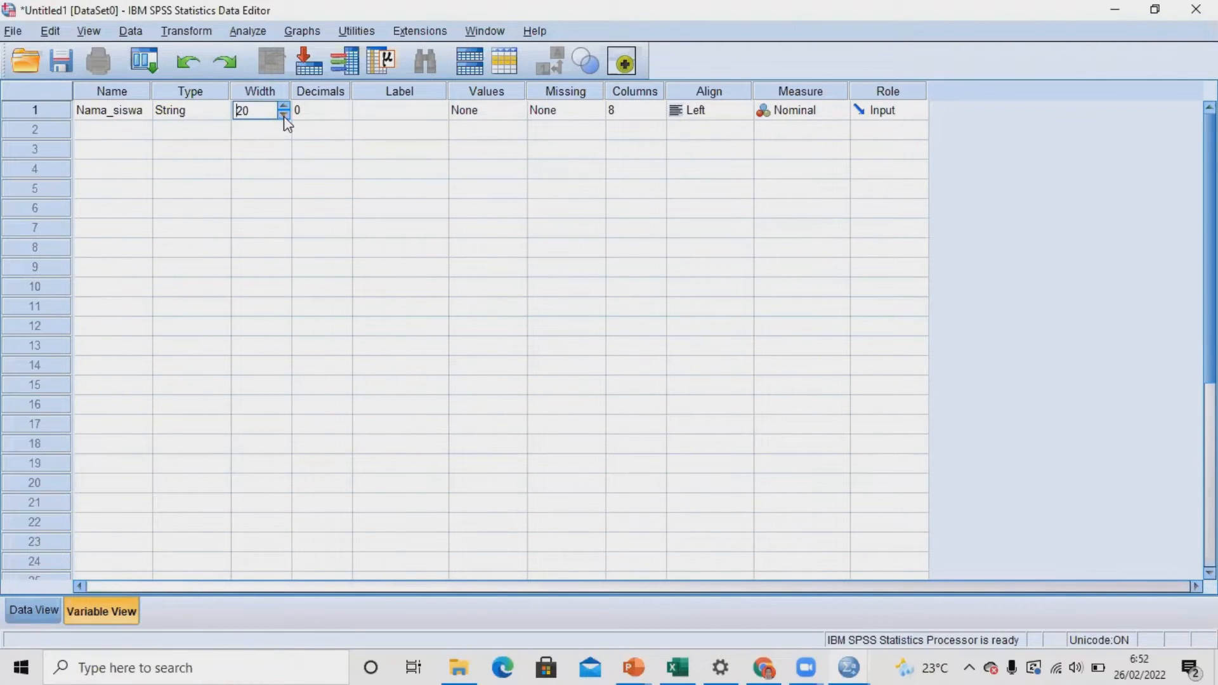
{"action": "left_click", "coordinate": [283, 115]}
{"action": "left_click", "coordinate": [283, 107]}
{"action": "left_click", "coordinate": [283, 107]}
{"action": "left_click", "coordinate": [322, 108]}
Enter "Nama Siswa" as the label of the Nama_siswa variable.
{"action": "left_click", "coordinate": [414, 111]}
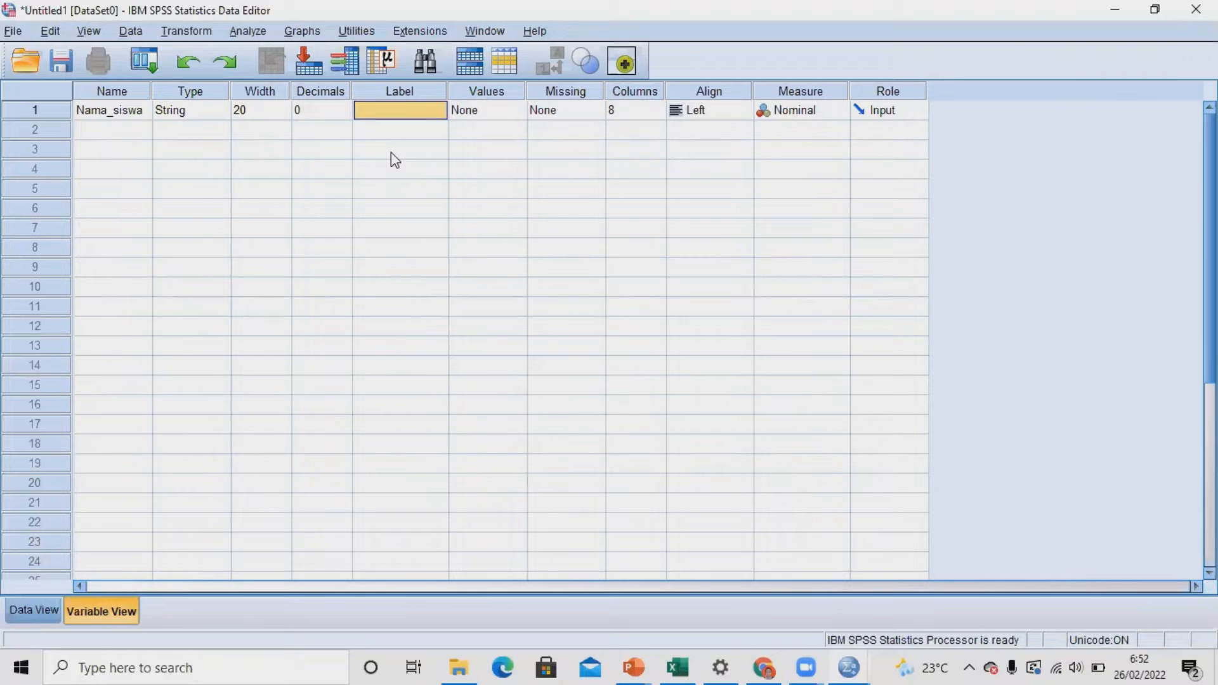
{"action": "type", "text": "Nama"}
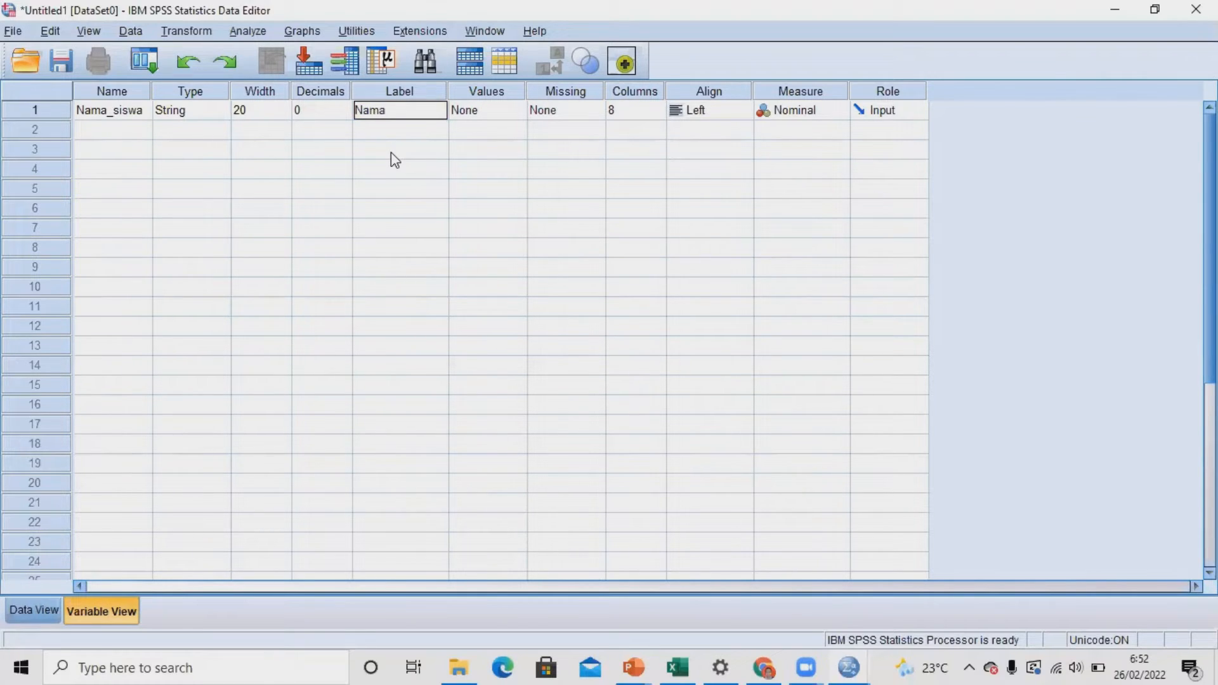
{"action": "type", "text": " Sisw"}
{"action": "key", "text": "BackSpace"}
{"action": "type", "text": "wa"}
Review the Values and Missing settings of the Nama_siswa variable.
{"action": "left_click", "coordinate": [504, 117]}
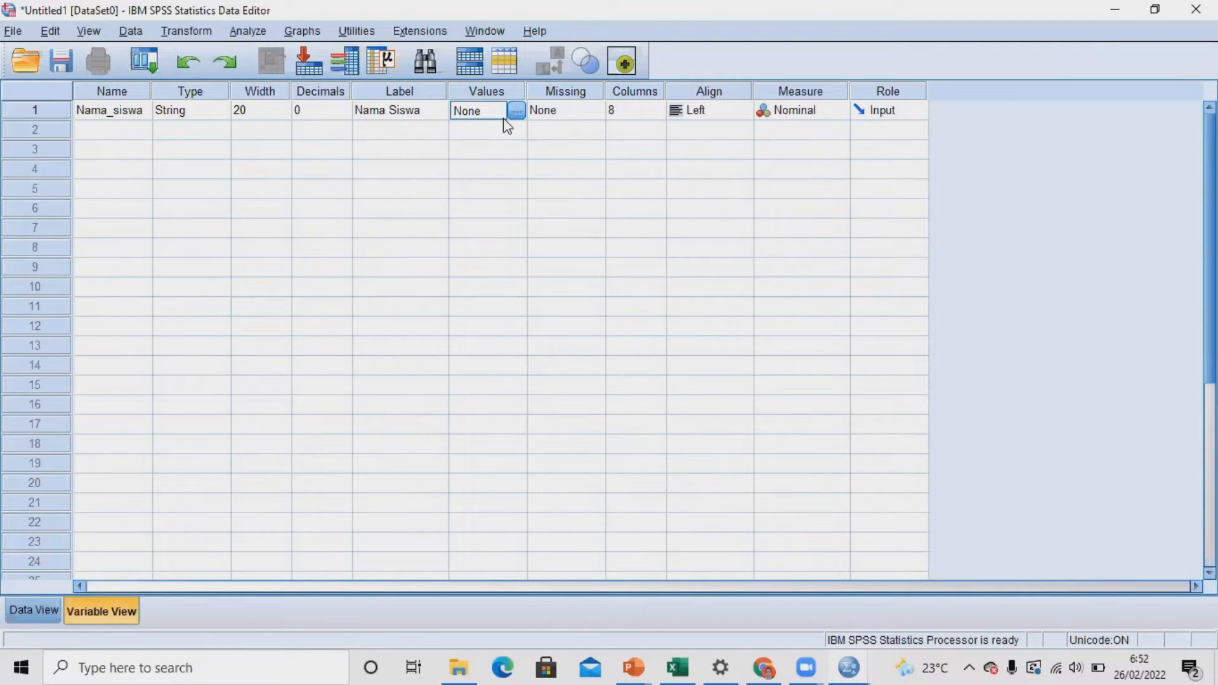
{"action": "left_click", "coordinate": [547, 114]}
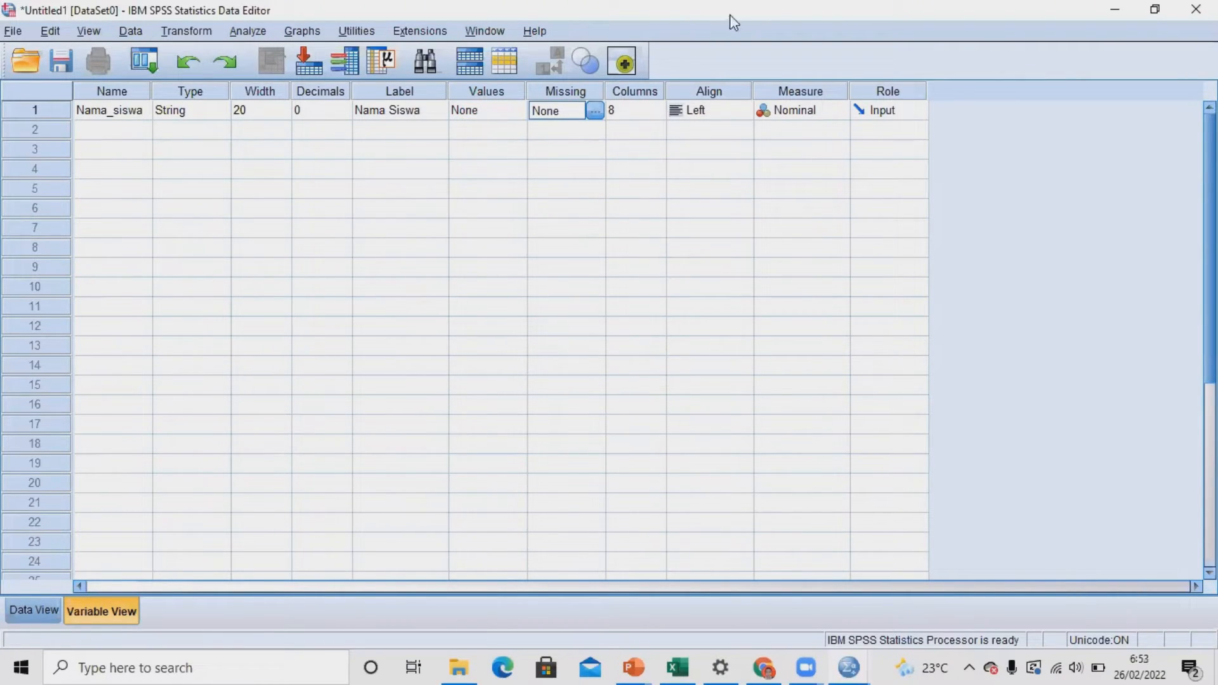
{"action": "left_click", "coordinate": [493, 117]}
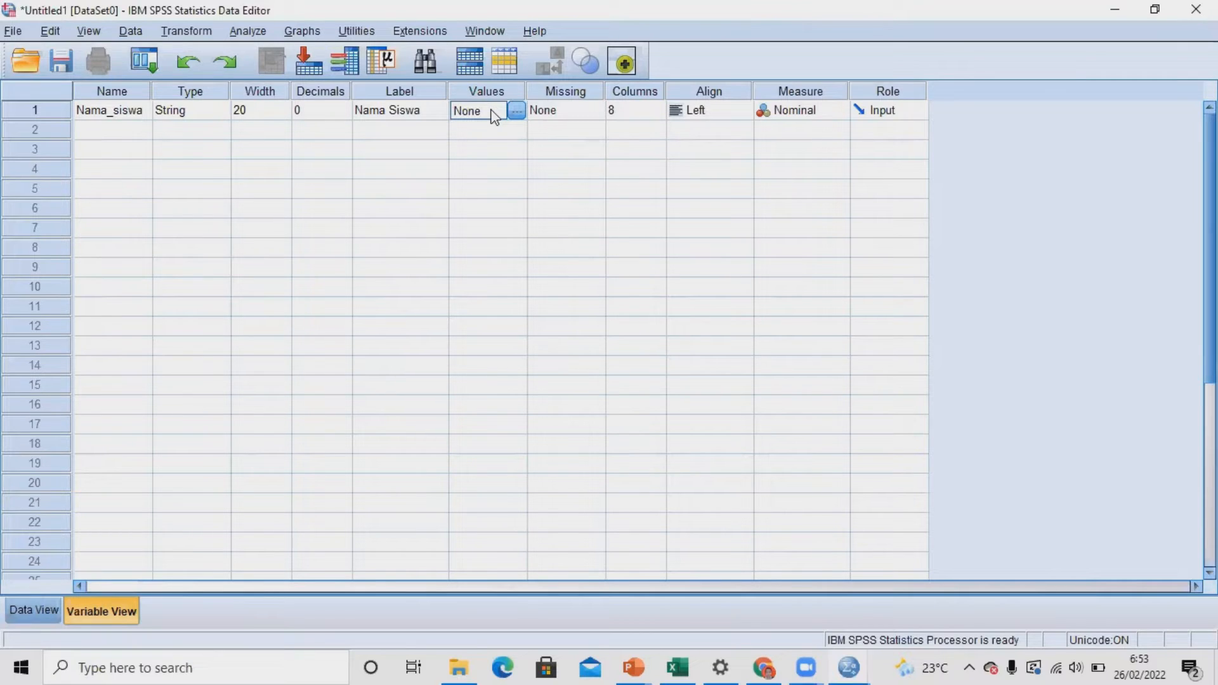
{"action": "left_click", "coordinate": [567, 112]}
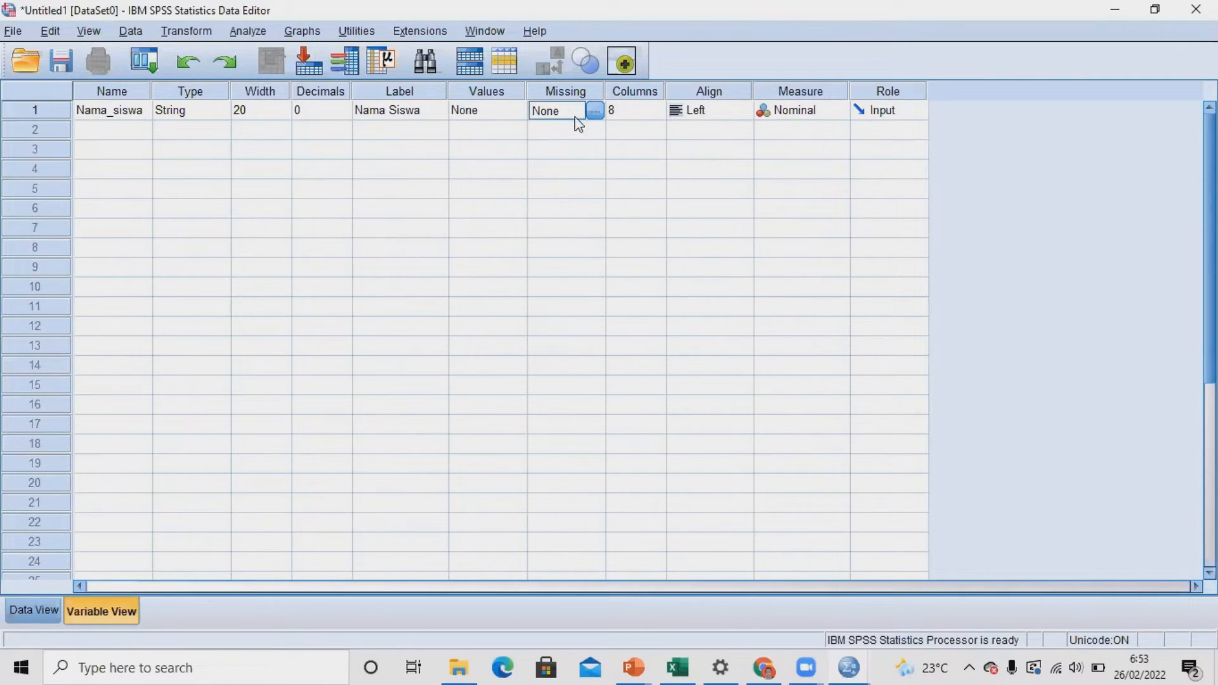
Widen the Nama_siswa column to 10 in Data View and return to Variable View.
{"action": "left_click", "coordinate": [624, 107]}
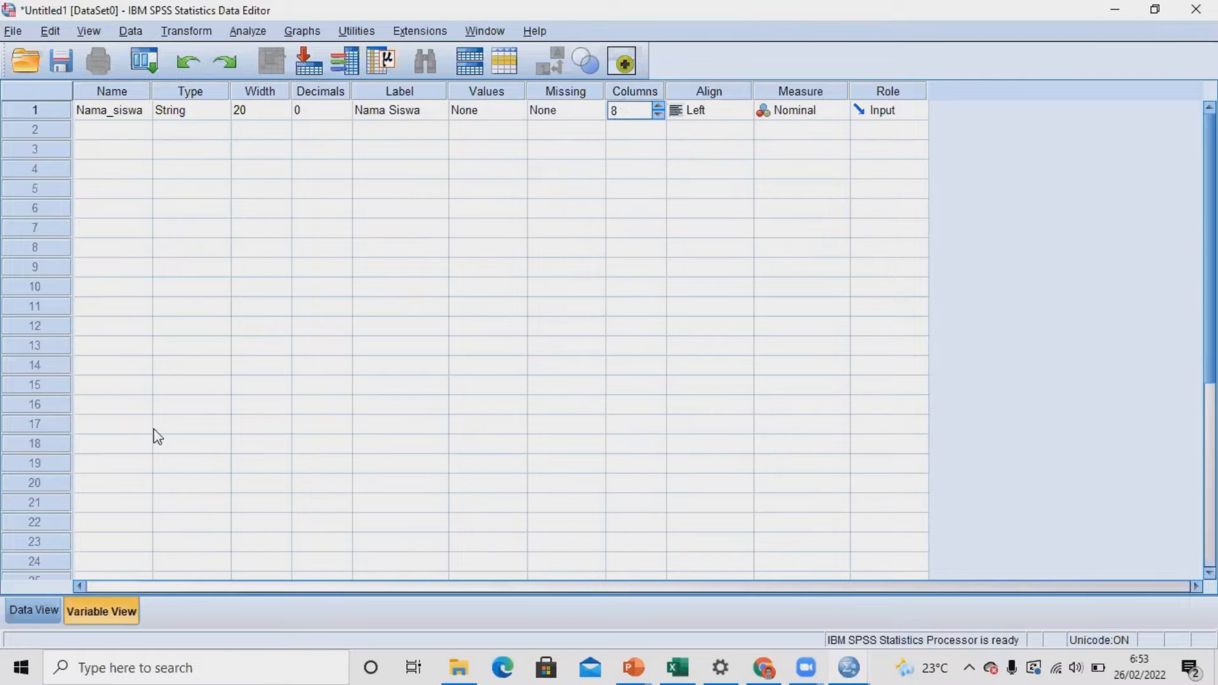
{"action": "left_click", "coordinate": [17, 615]}
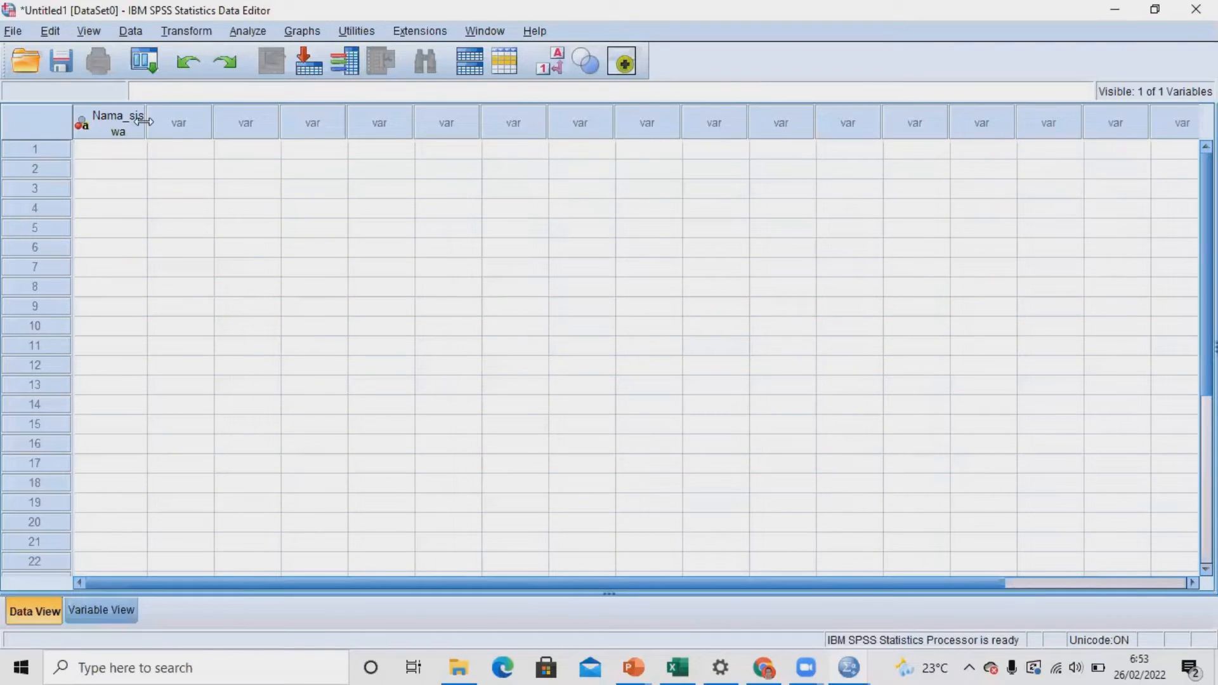
{"action": "left_click", "coordinate": [105, 612]}
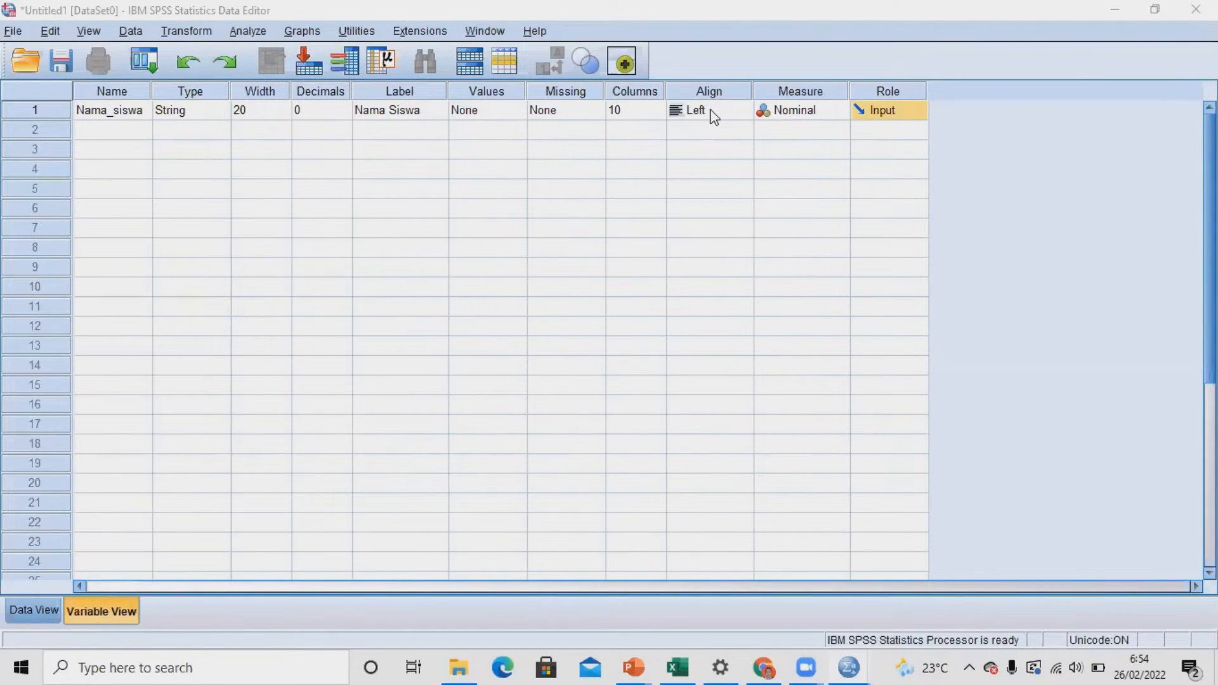
Review the alignment, measurement level and role options available for the Nama_siswa variable.
{"action": "left_click", "coordinate": [715, 117]}
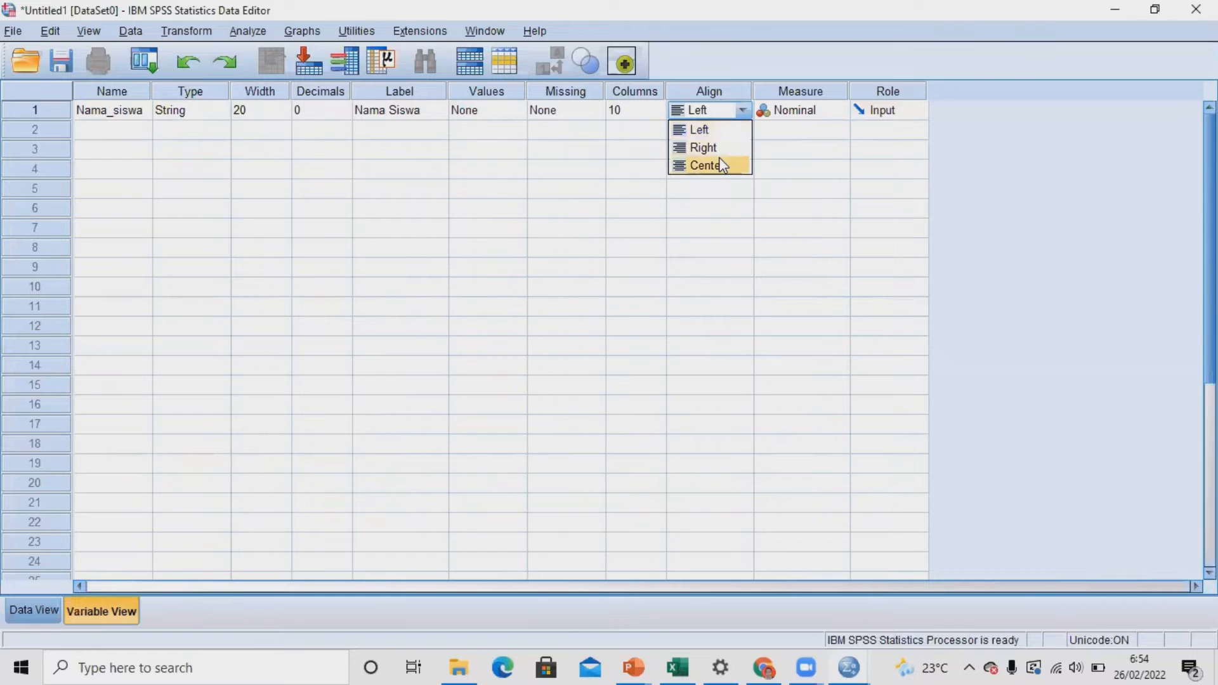
{"action": "left_click", "coordinate": [800, 113]}
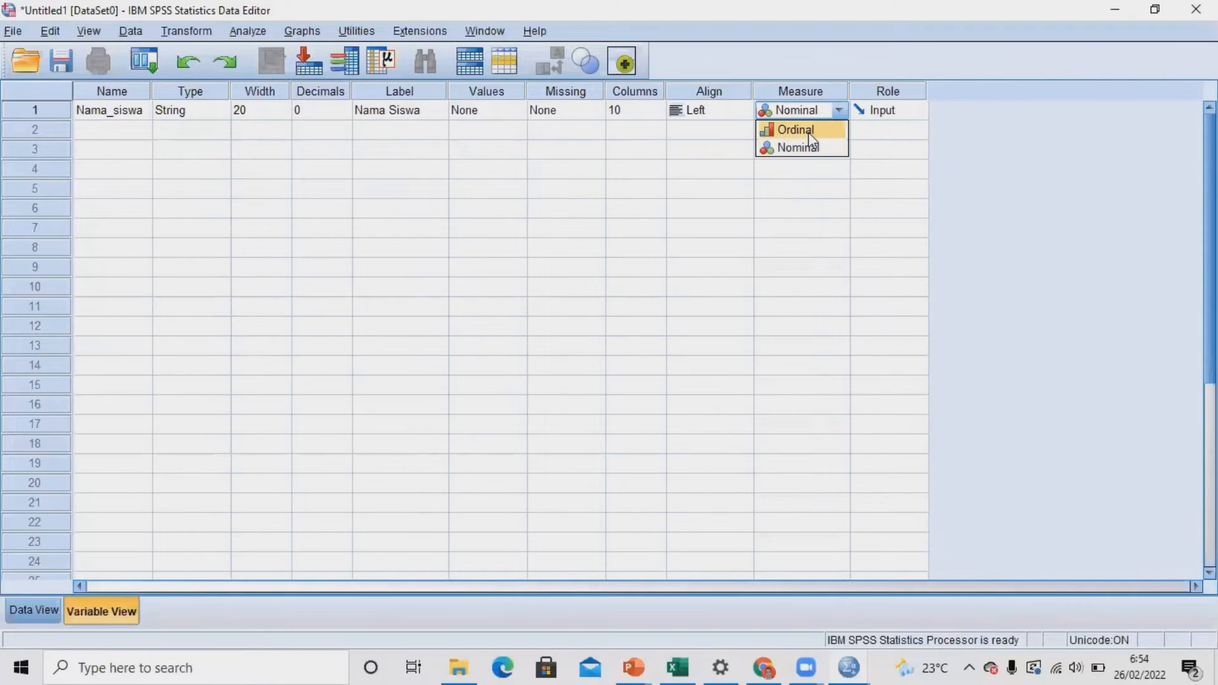
{"action": "left_click", "coordinate": [876, 114]}
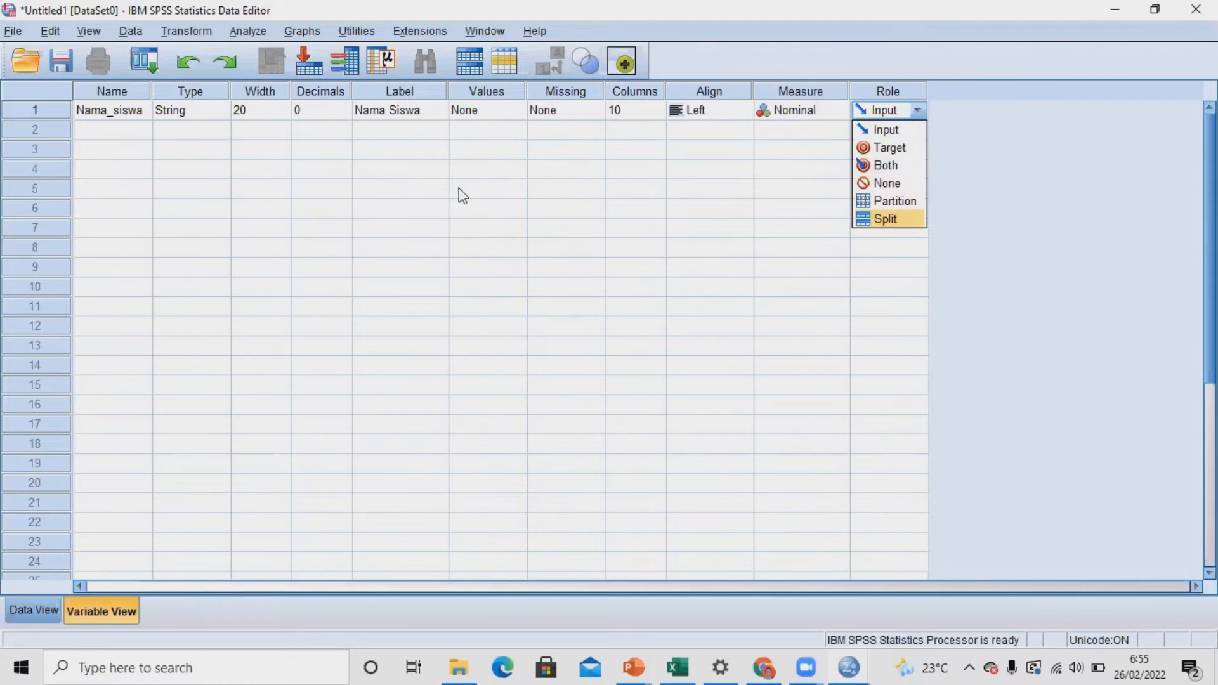
Add a second variable named Jenis_kelamin below Nama_siswa.
{"action": "left_click", "coordinate": [125, 135]}
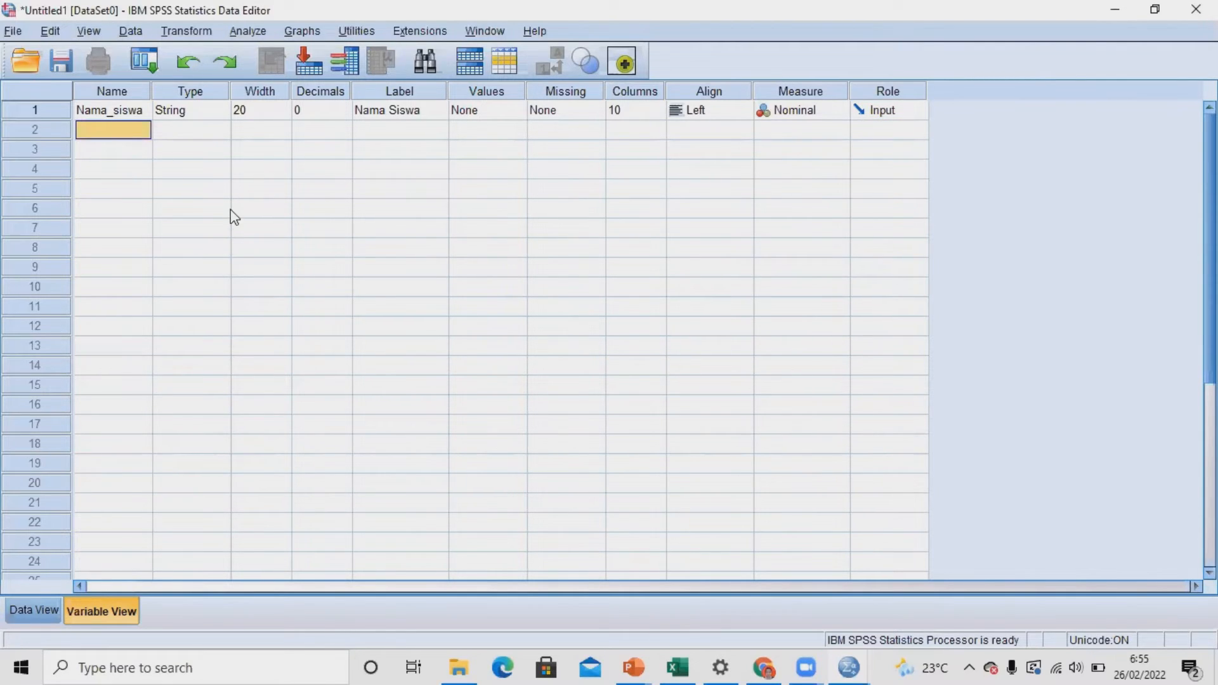
{"action": "type", "text": "Jeni"}
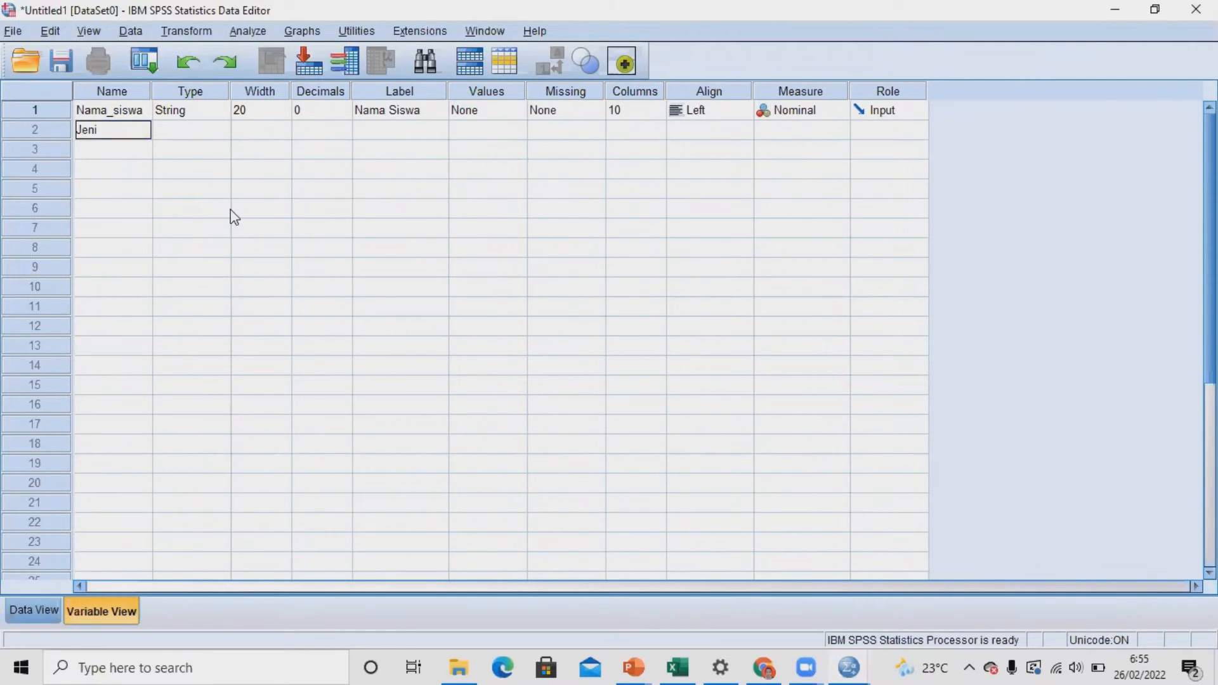
{"action": "type", "text": "s_kelamin"}
Set the Jenis_kelamin variable to the String type with a width of 15.
{"action": "left_click", "coordinate": [226, 131]}
{"action": "left_click", "coordinate": [226, 131]}
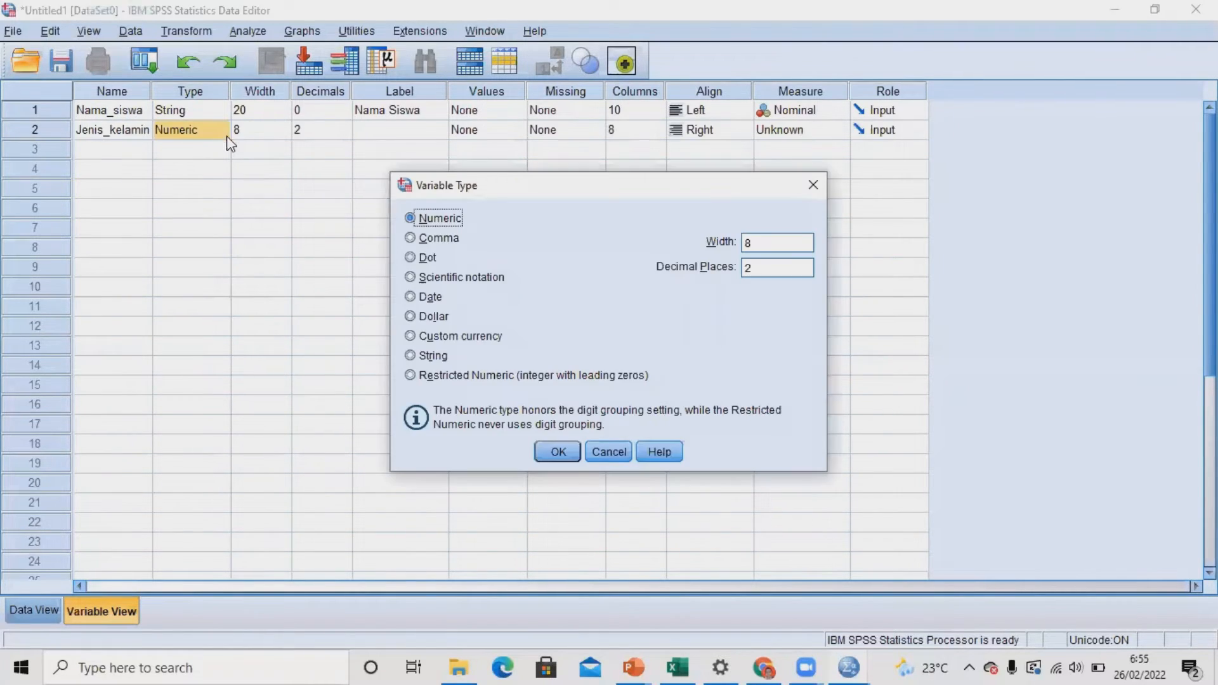
{"action": "left_click", "coordinate": [424, 359]}
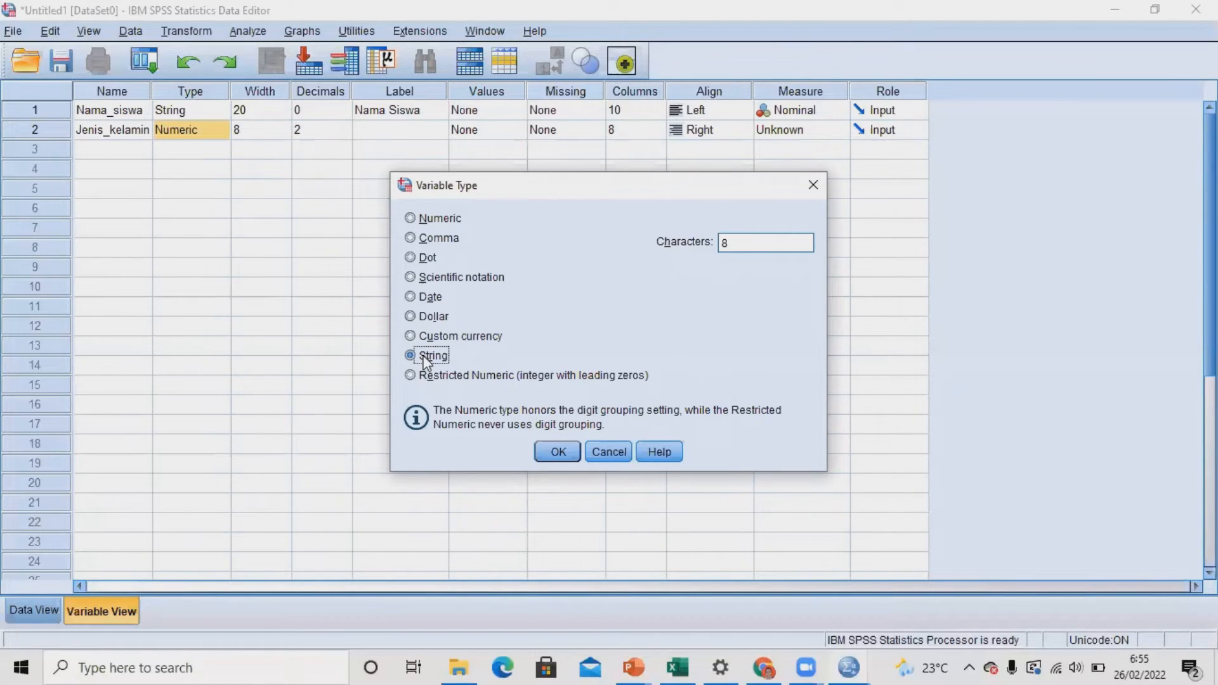
{"action": "left_click", "coordinate": [546, 440]}
{"action": "left_click", "coordinate": [250, 126]}
{"action": "left_click", "coordinate": [284, 125]}
{"action": "left_click", "coordinate": [284, 125]}
{"action": "left_click", "coordinate": [283, 125]}
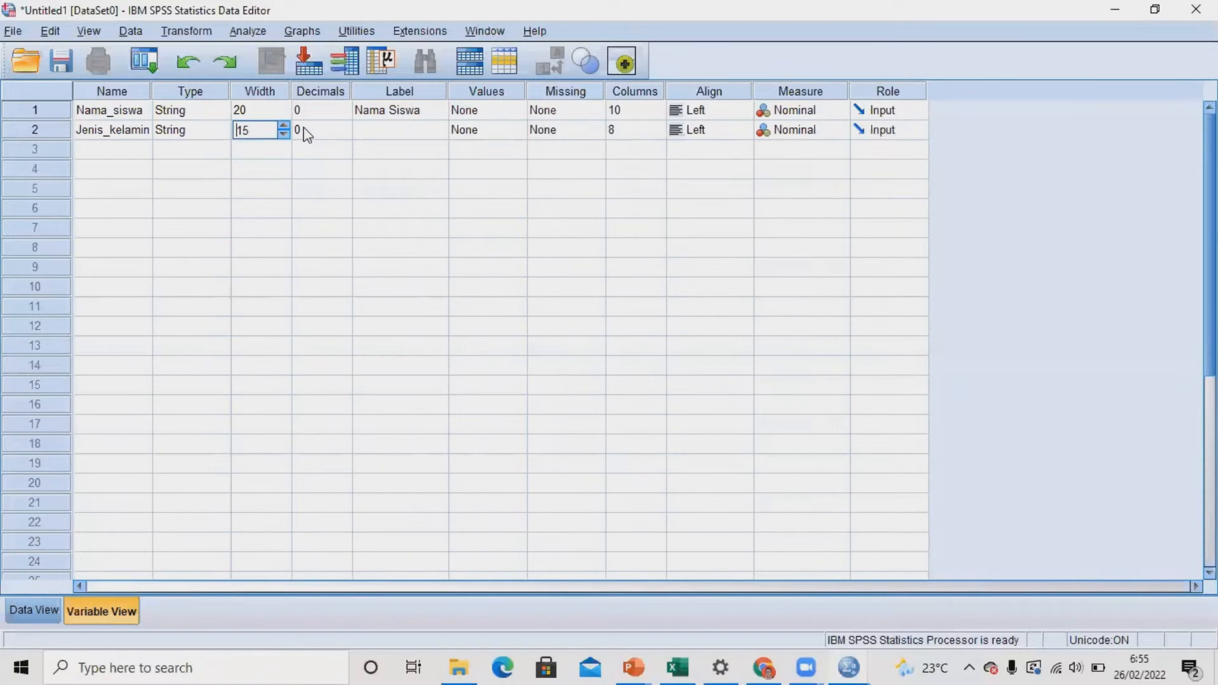
Give the Jenis_kelamin variable the label "Jenis kelamin".
{"action": "left_click", "coordinate": [307, 133]}
{"action": "left_click", "coordinate": [381, 139]}
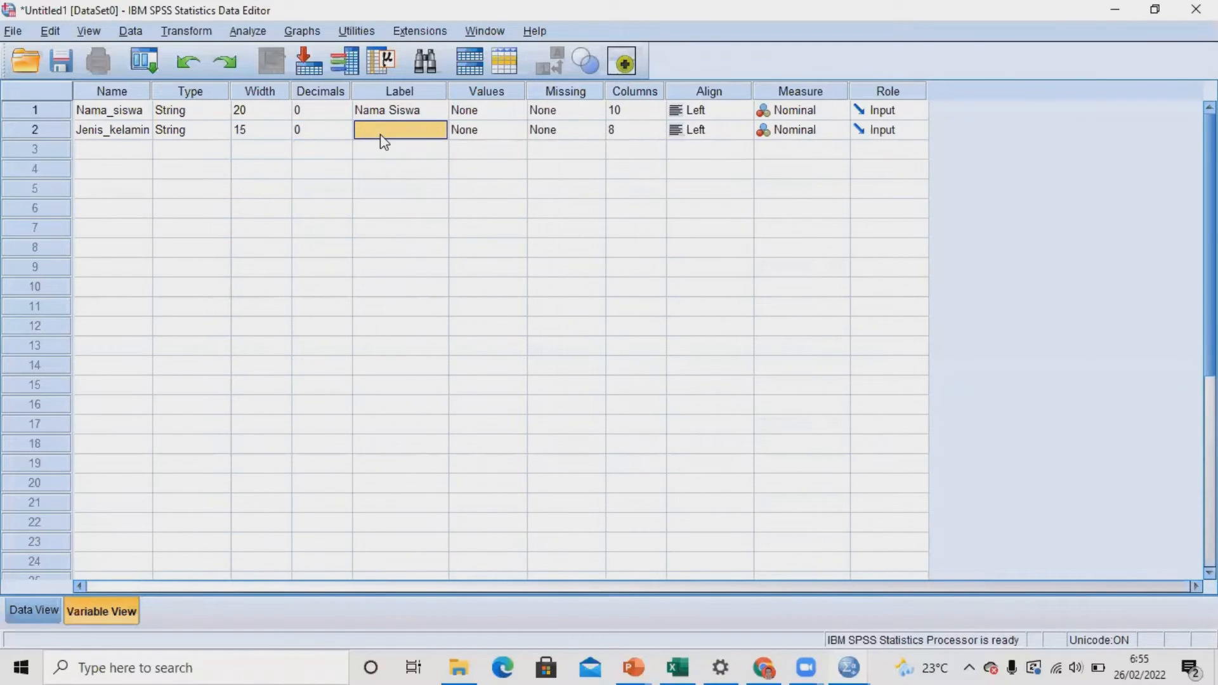
{"action": "type", "text": "Jneis"}
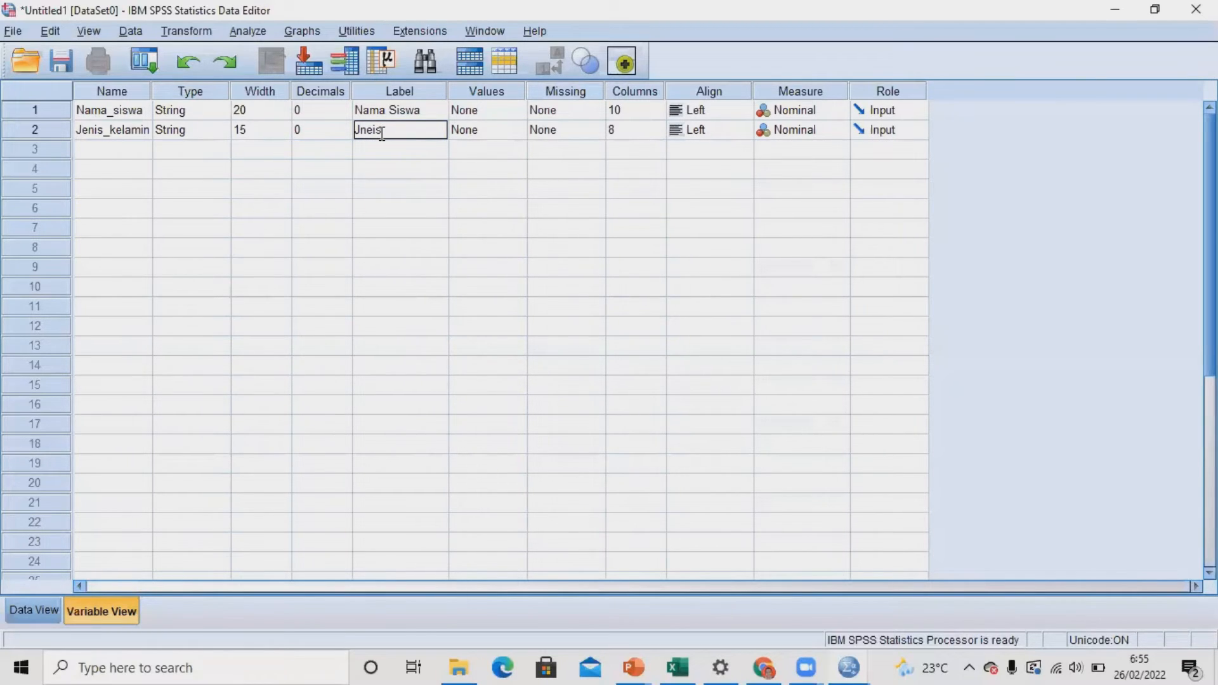
{"action": "type", "text": " kelami"}
{"action": "key", "text": "Left"}
{"action": "key", "text": "Left"}
{"action": "key", "text": "Left"}
{"action": "key", "text": "Left"}
{"action": "key", "text": "Left"}
{"action": "key", "text": "Left"}
{"action": "key", "text": "Left"}
{"action": "key", "text": "Left"}
{"action": "key", "text": "Left"}
{"action": "key", "text": "BackSpace"}
{"action": "key", "text": "BackSpace"}
{"action": "key", "text": "BackSpace"}
{"action": "type", "text": "eni"}
Add a value label for Jenis_kelamin that defines 1 as "laki-laki".
{"action": "left_click", "coordinate": [470, 135]}
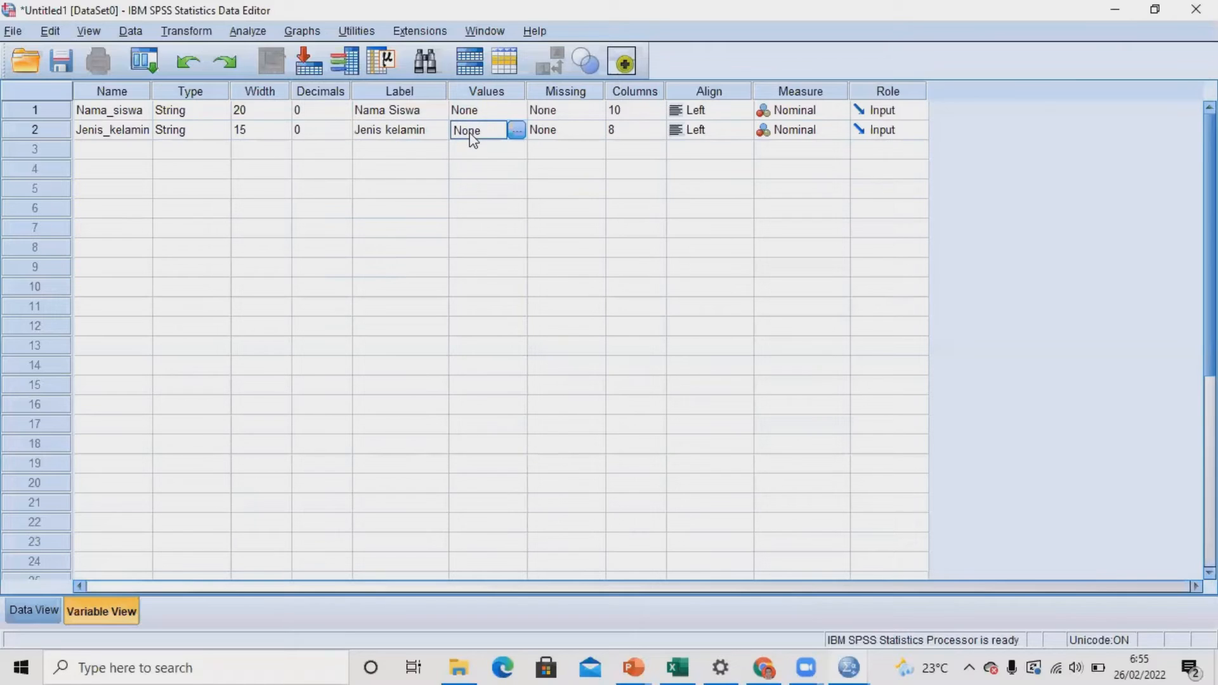
{"action": "left_click", "coordinate": [517, 133]}
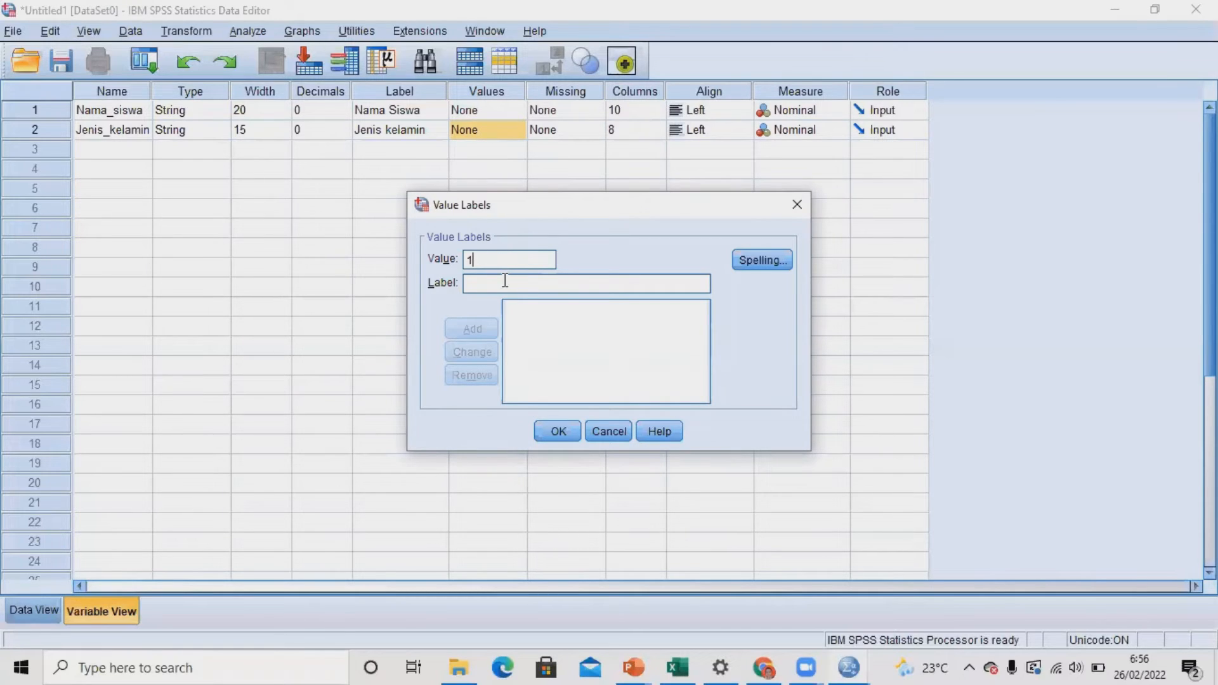
{"action": "type", "text": "Laki-lak"}
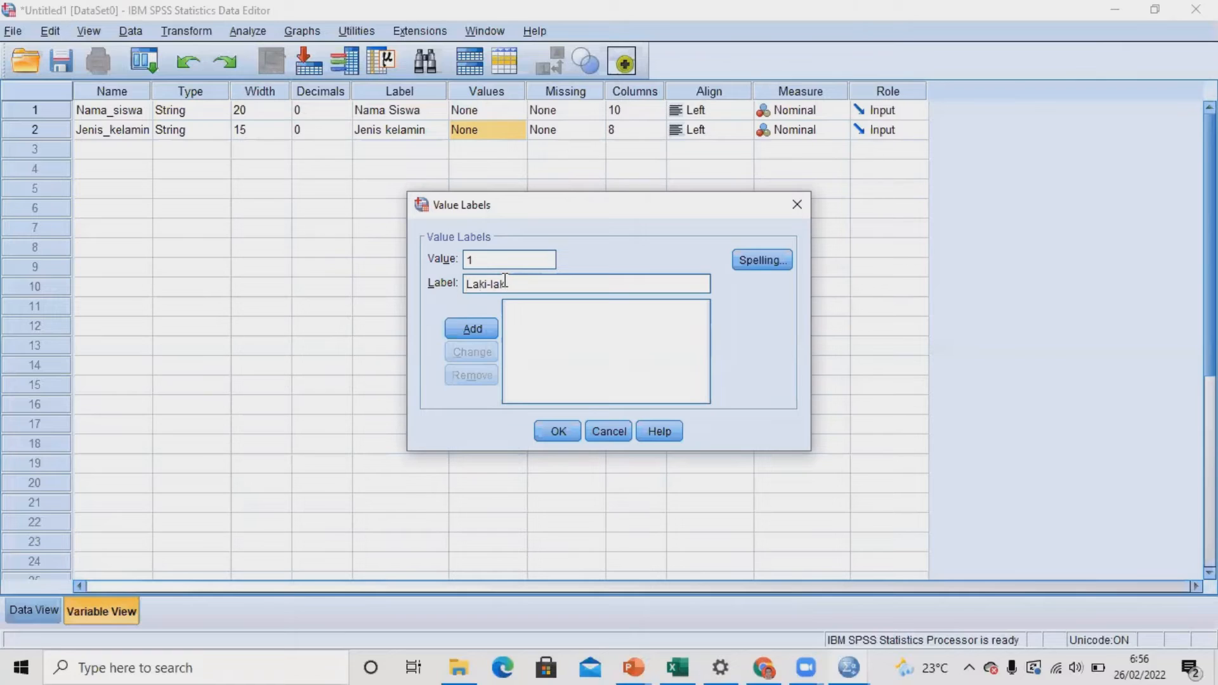
{"action": "type", "text": "i"}
{"action": "type", "text": "l"}
{"action": "key", "text": "Return"}
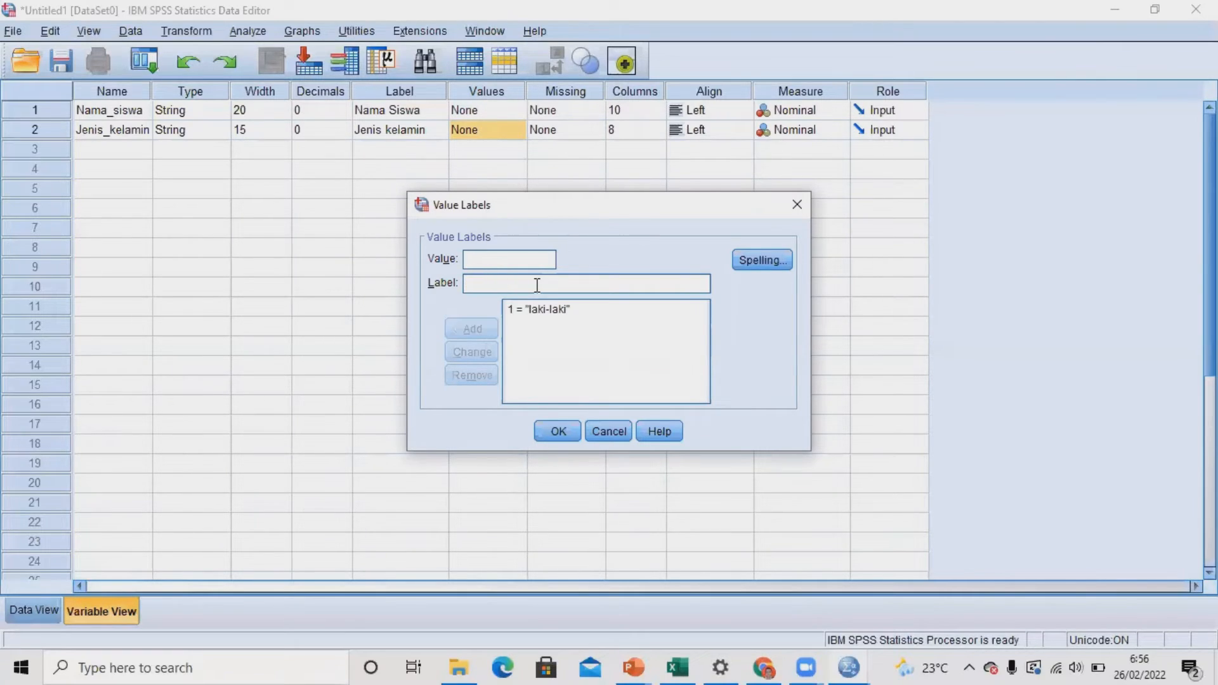
Try to define 2 as "Perempuan" and accept the value labels for Jenis_kelamin.
{"action": "type", "text": "2"}
{"action": "left_click", "coordinate": [539, 285]}
{"action": "type", "text": "Perempuan"}
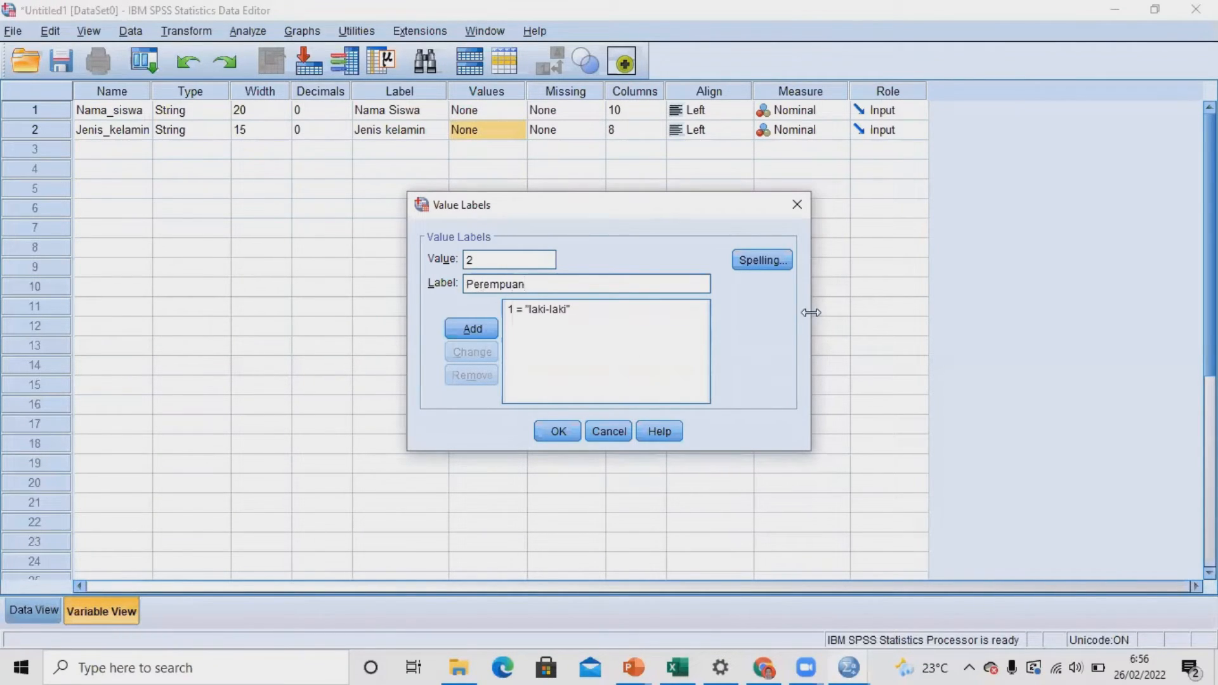
{"action": "left_click", "coordinate": [577, 436]}
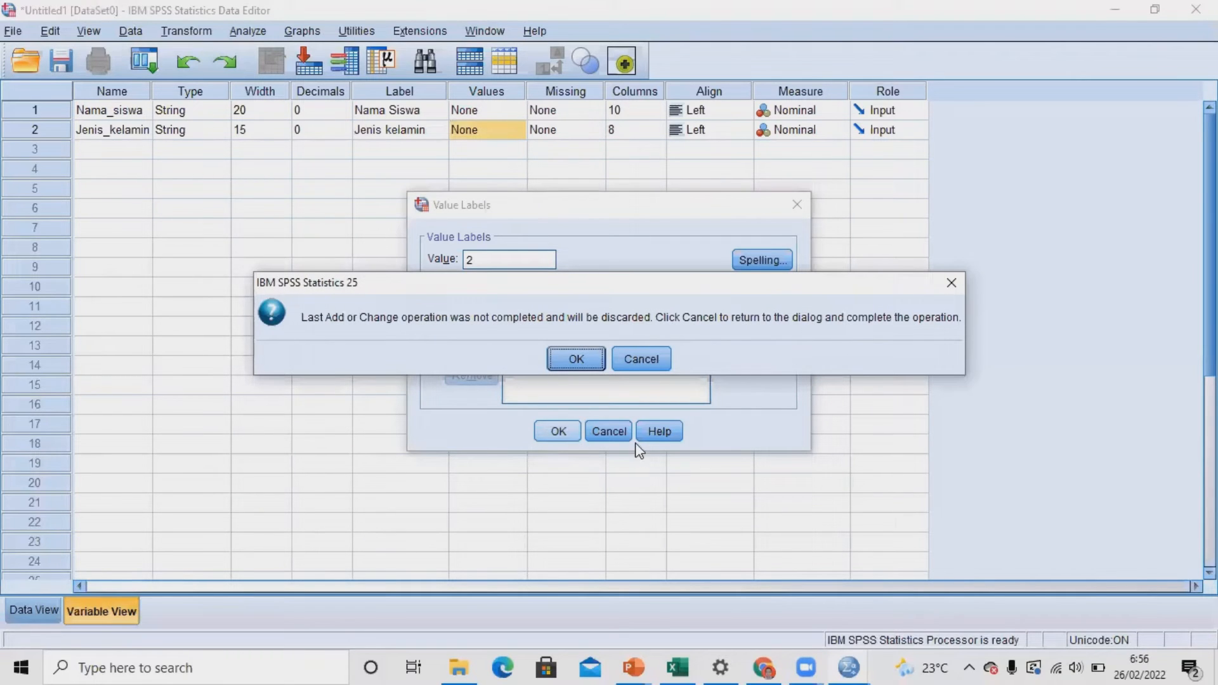
{"action": "left_click", "coordinate": [589, 363]}
{"action": "left_click", "coordinate": [559, 131]}
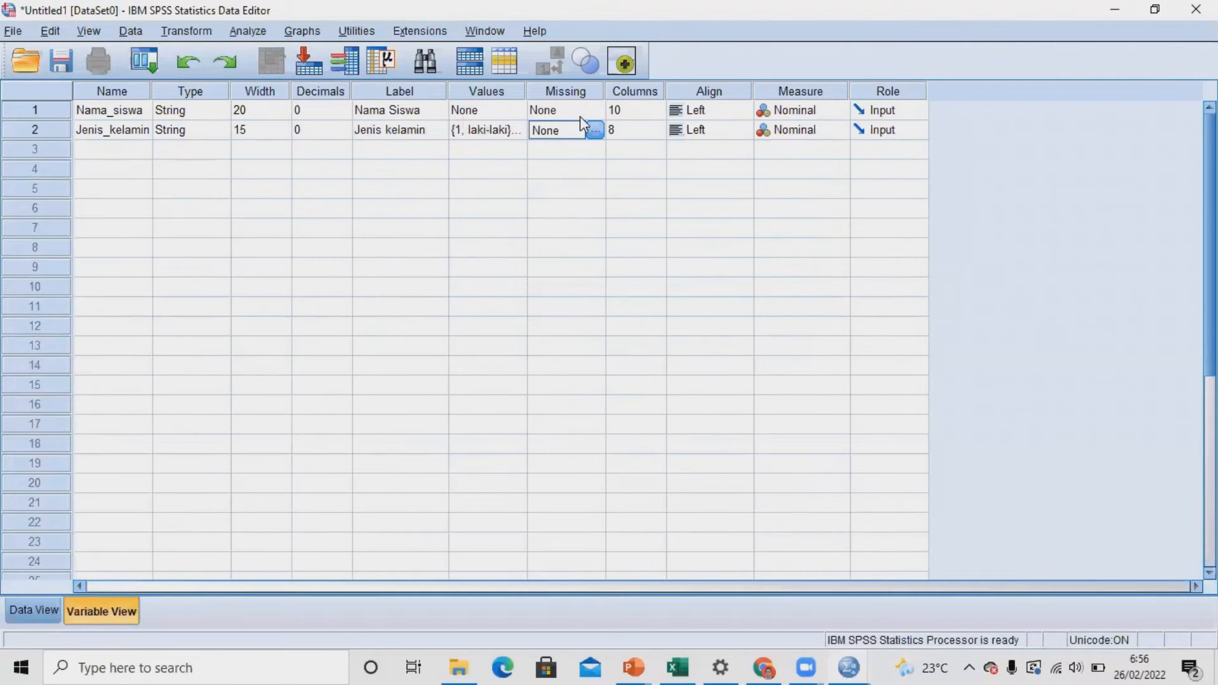
{"action": "left_click", "coordinate": [641, 132]}
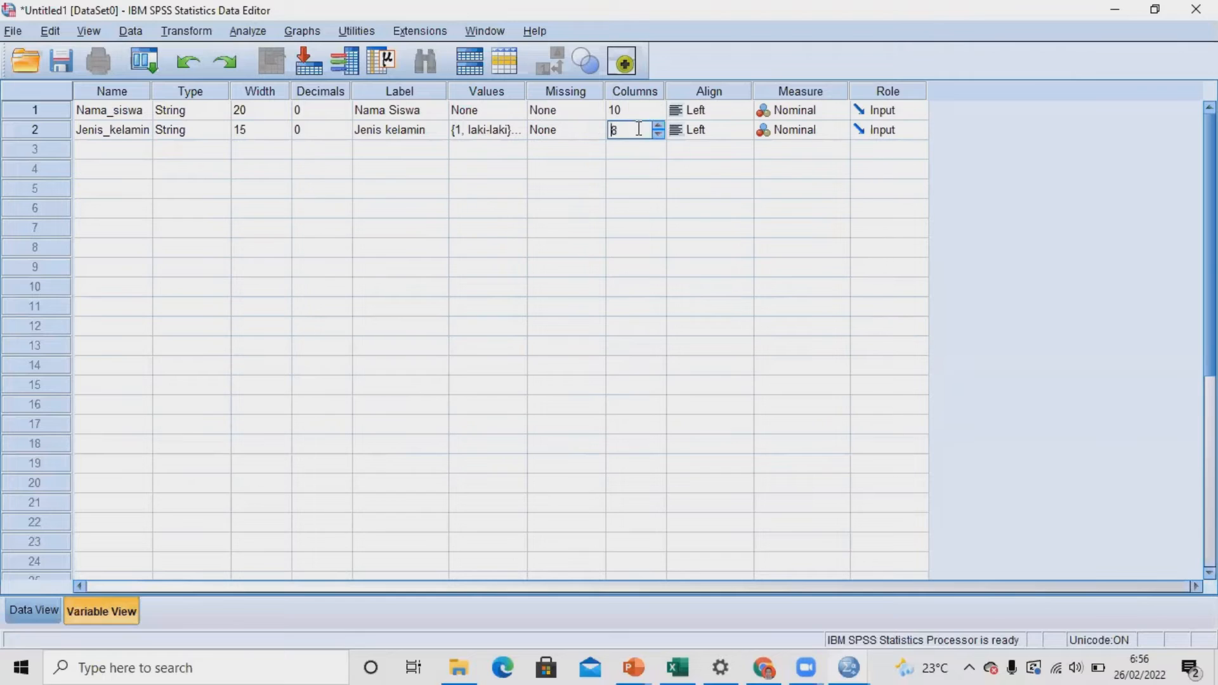
{"action": "left_click", "coordinate": [680, 133]}
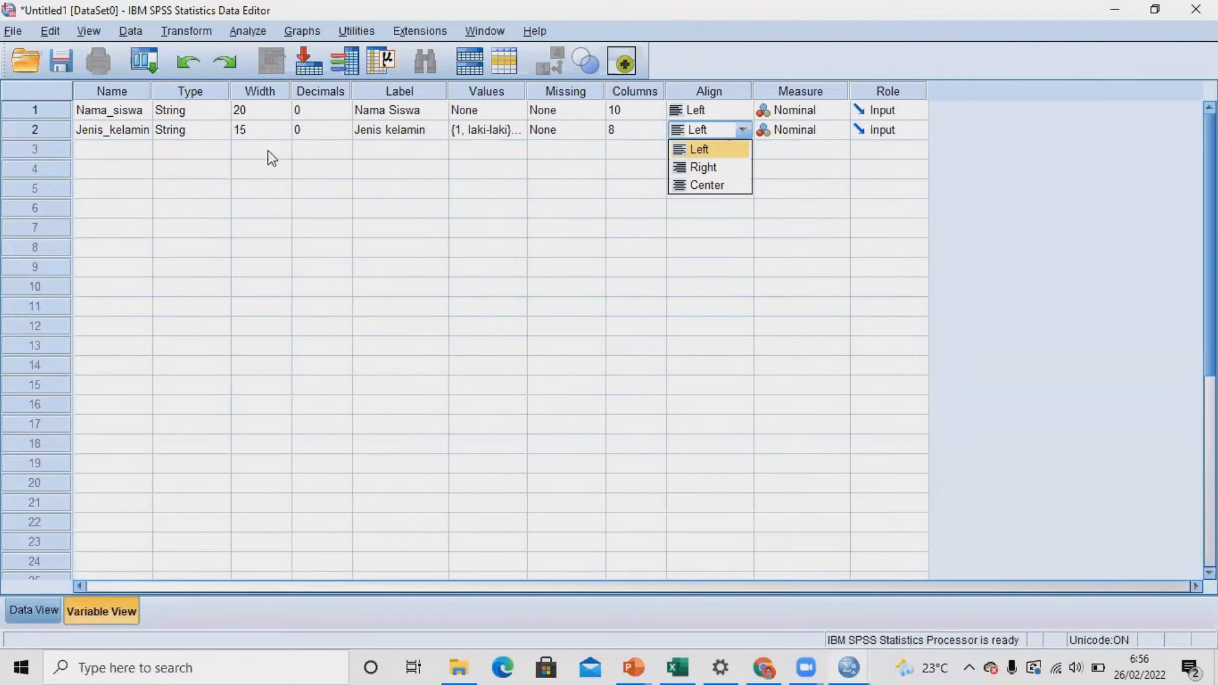
Add a third variable named Nilai_ujian and check its variable type, leaving it Numeric.
{"action": "left_click", "coordinate": [79, 150]}
{"action": "type", "text": "Nilai_ujian"}
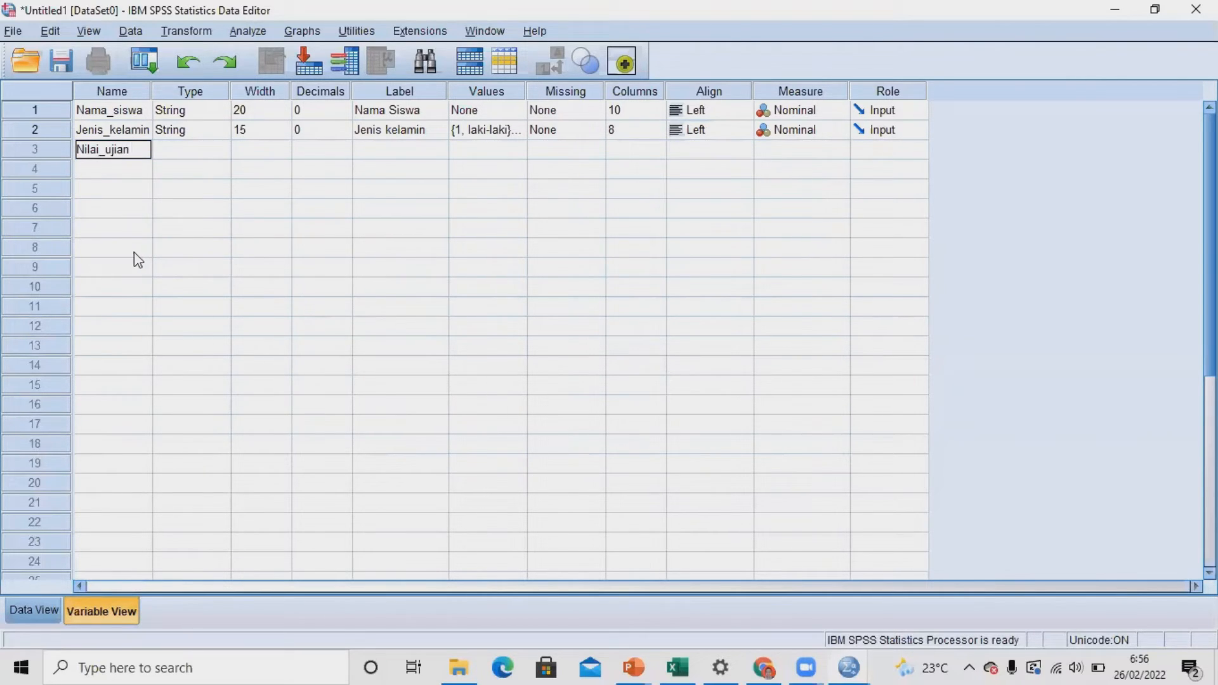
{"action": "left_click", "coordinate": [202, 150]}
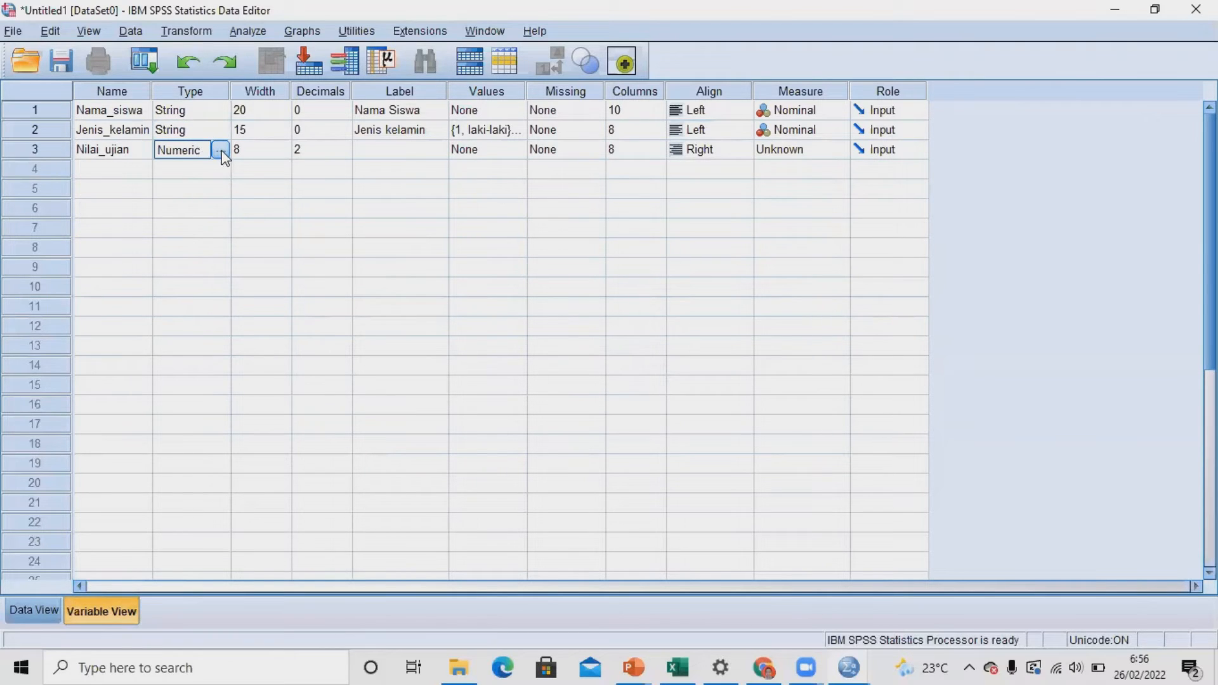
{"action": "left_click", "coordinate": [219, 150]}
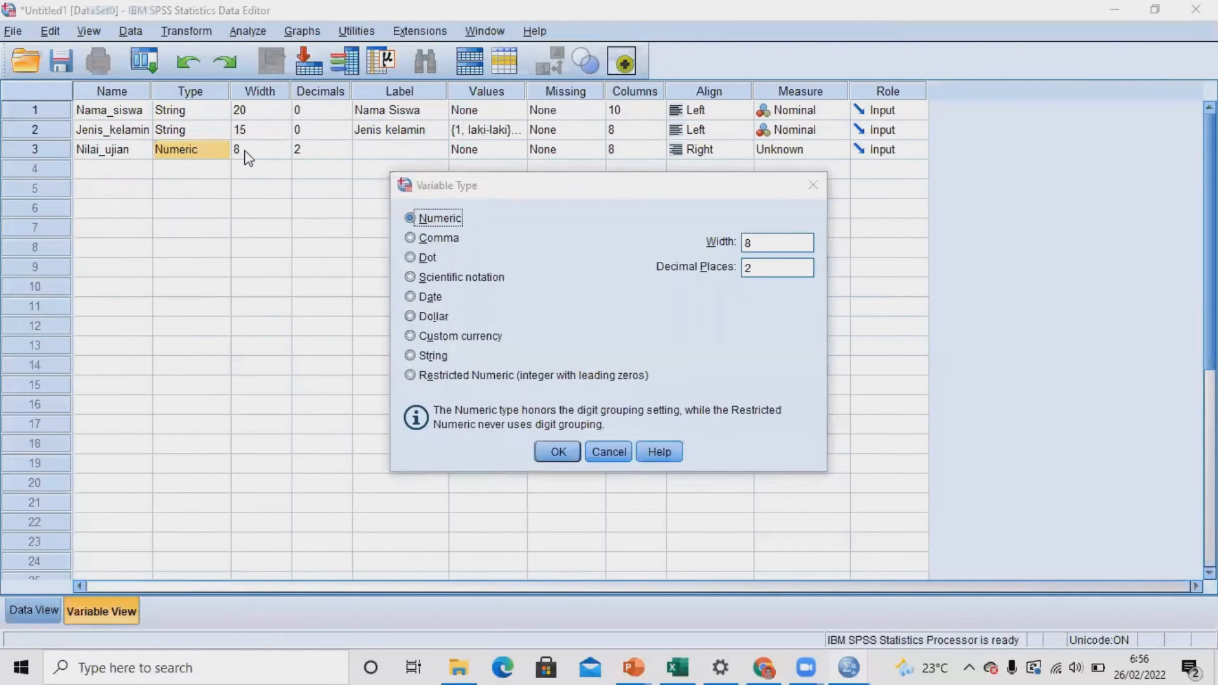
{"action": "left_click", "coordinate": [814, 187]}
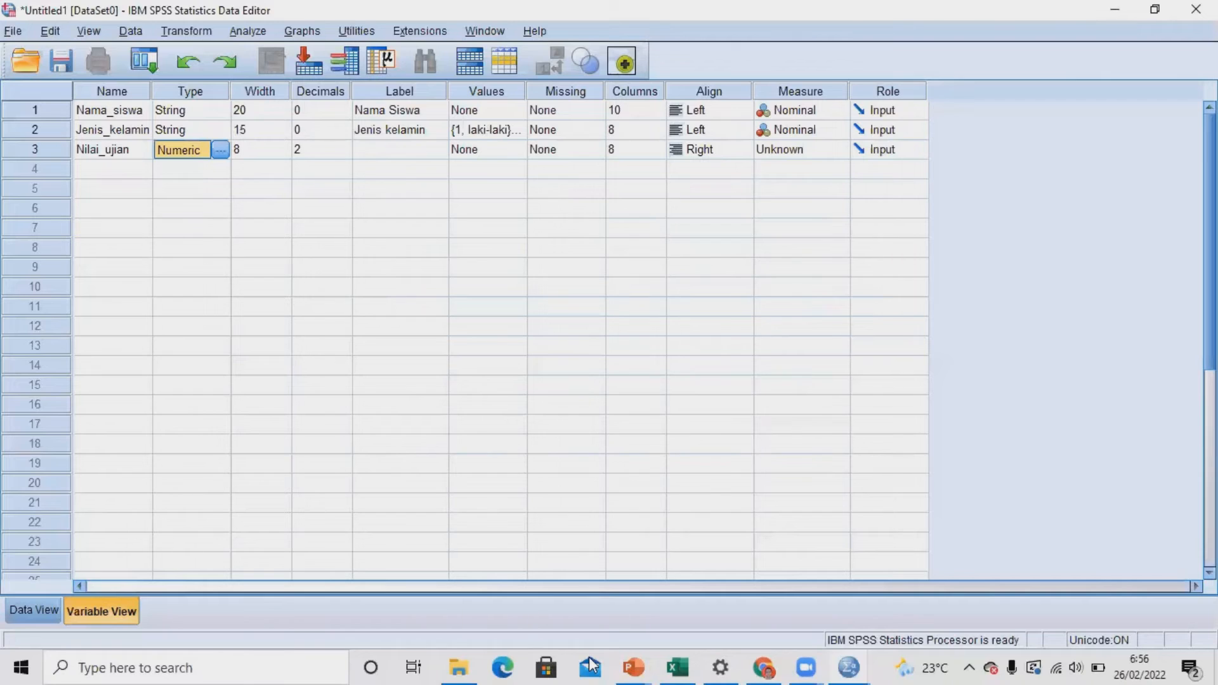
Check the exam scores in Book1.xlsx and set Nilai_ujian to 0 decimals with a width of 4.
{"action": "left_click", "coordinate": [679, 663]}
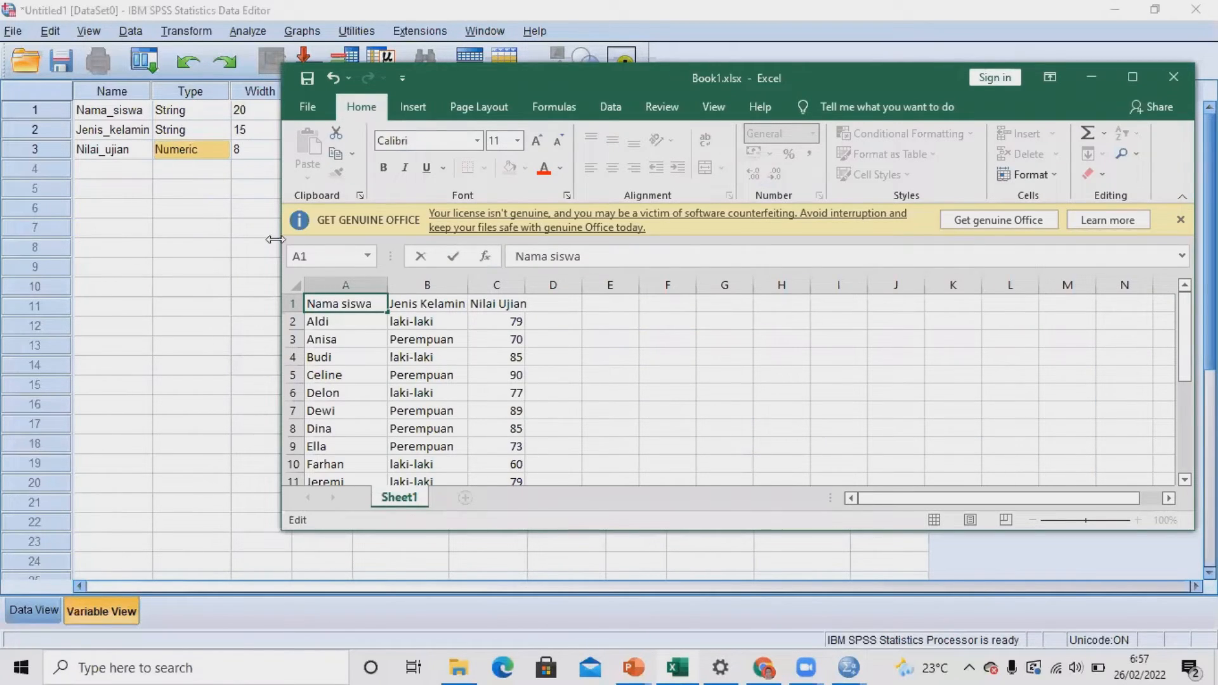
{"action": "left_click", "coordinate": [240, 150]}
{"action": "left_click", "coordinate": [311, 151]}
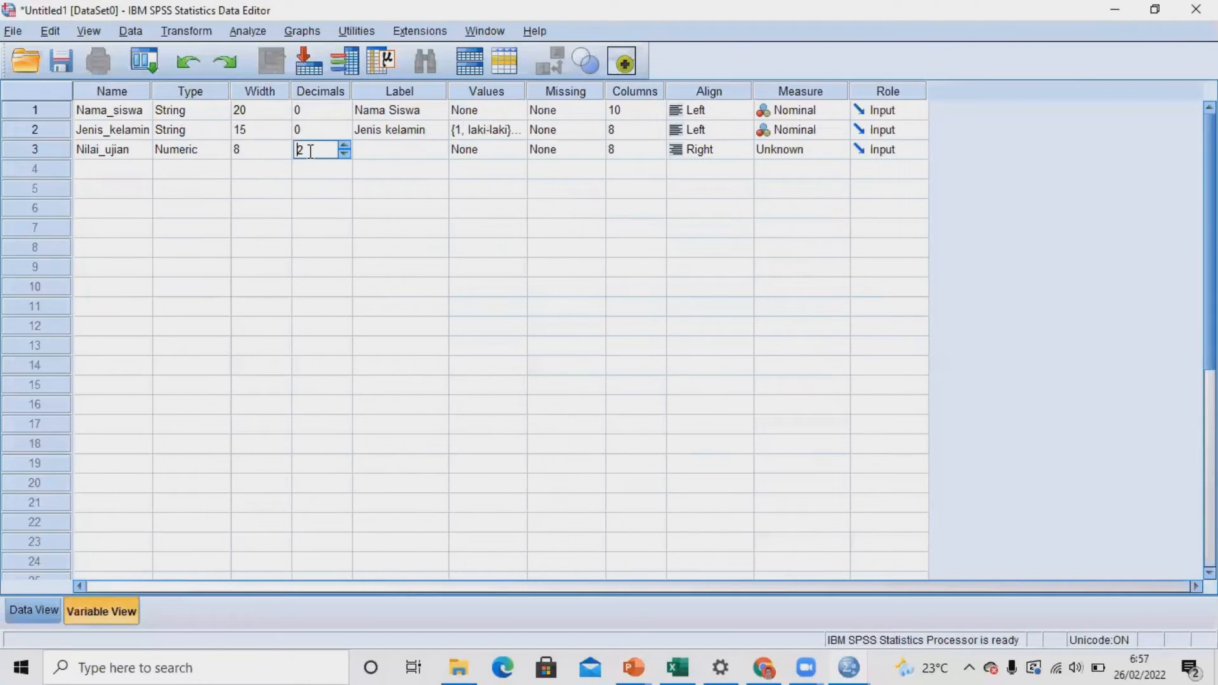
{"action": "key", "text": "BackSpace"}
{"action": "type", "text": "0"}
{"action": "left_click", "coordinate": [257, 155]}
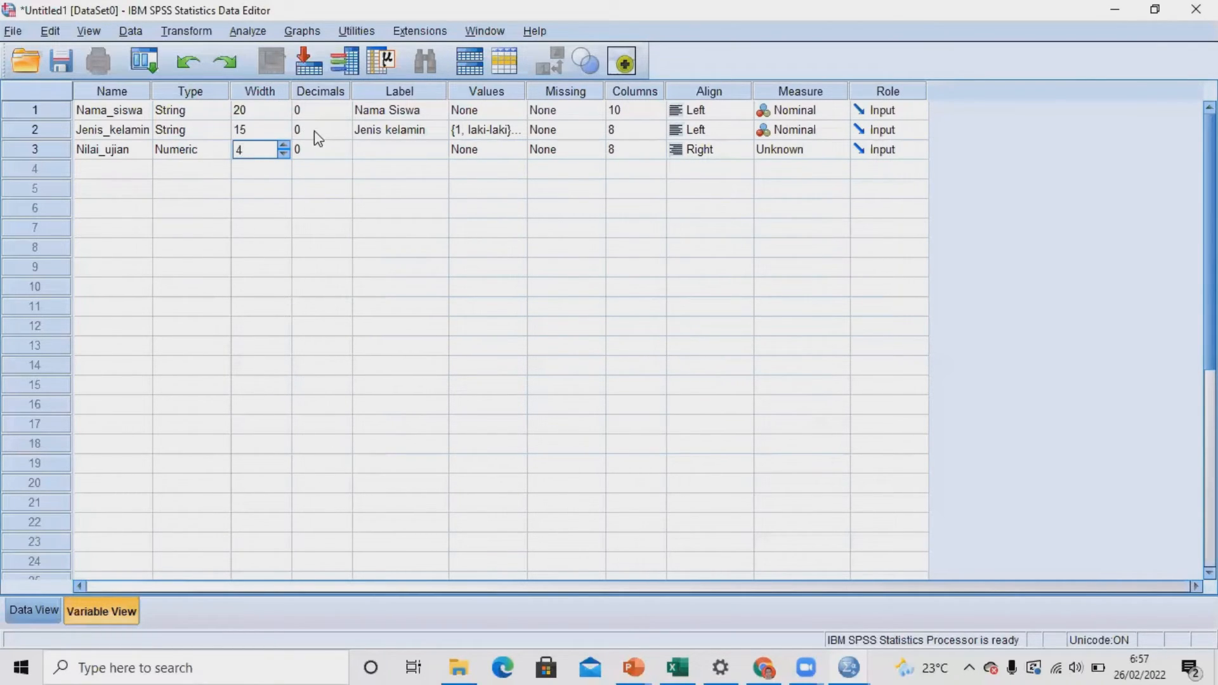
Give the Nilai_ujian variable the label "Nilai ujian".
{"action": "left_click", "coordinate": [365, 150]}
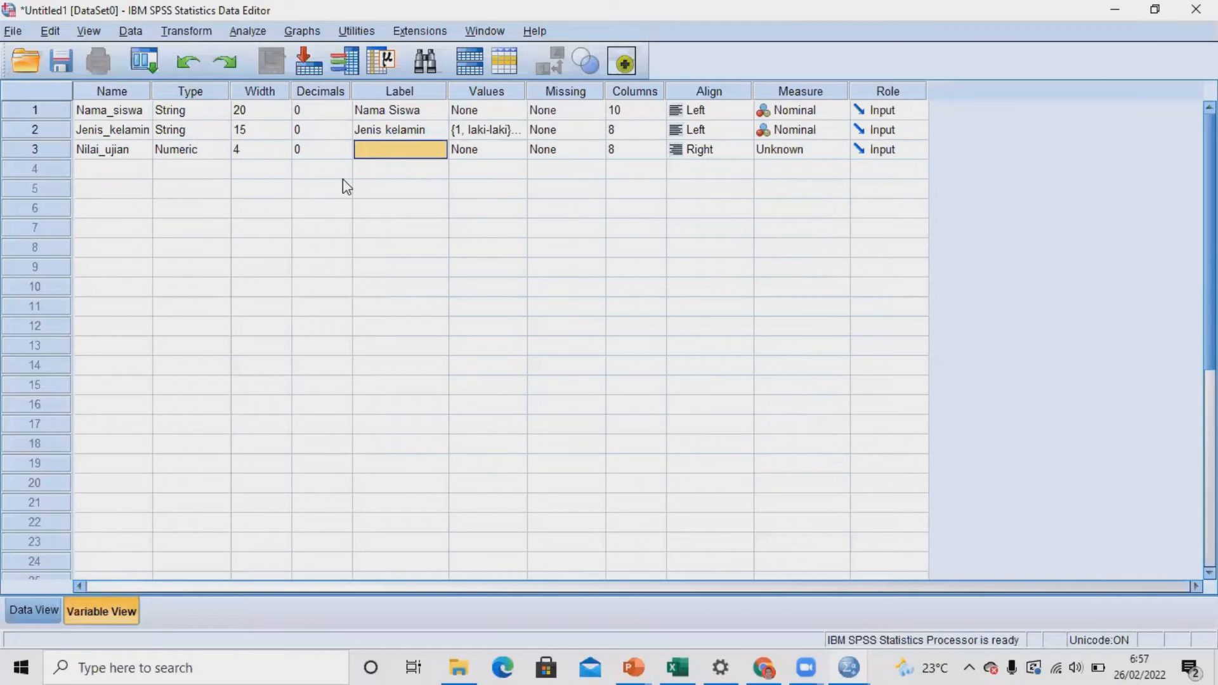
{"action": "type", "text": "Nilai j"}
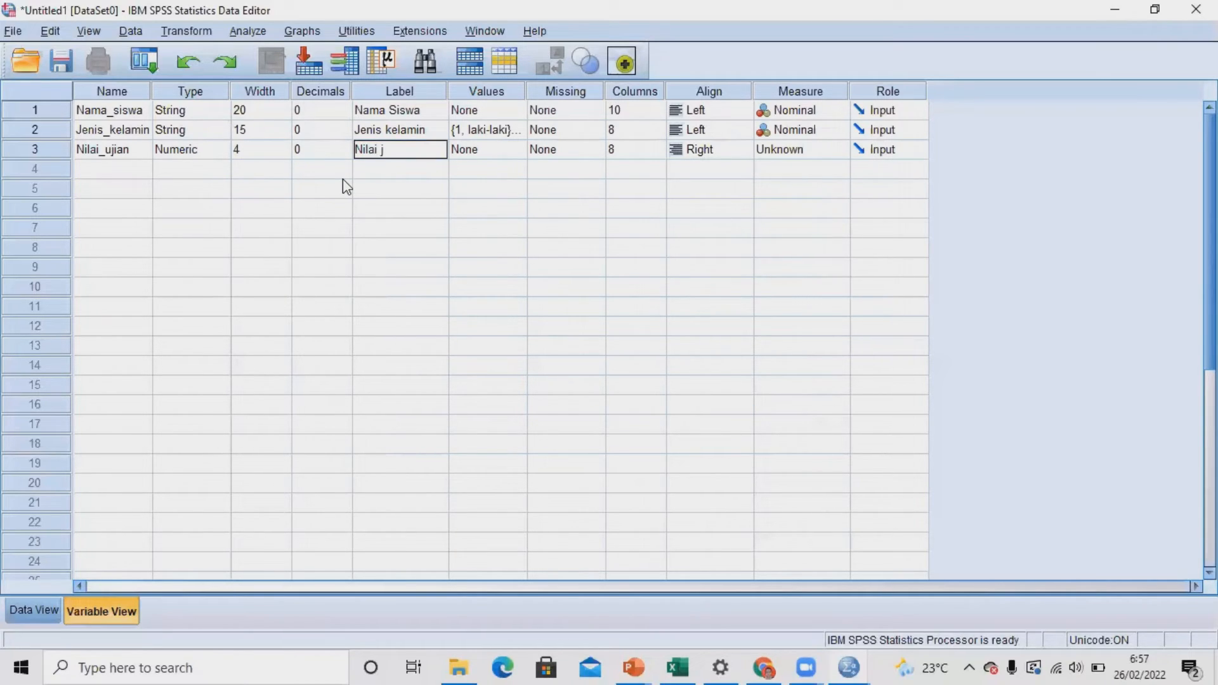
{"action": "key", "text": "BackSpace"}
{"action": "type", "text": "ujian"}
{"action": "left_click", "coordinate": [503, 152]}
{"action": "left_click", "coordinate": [562, 153]}
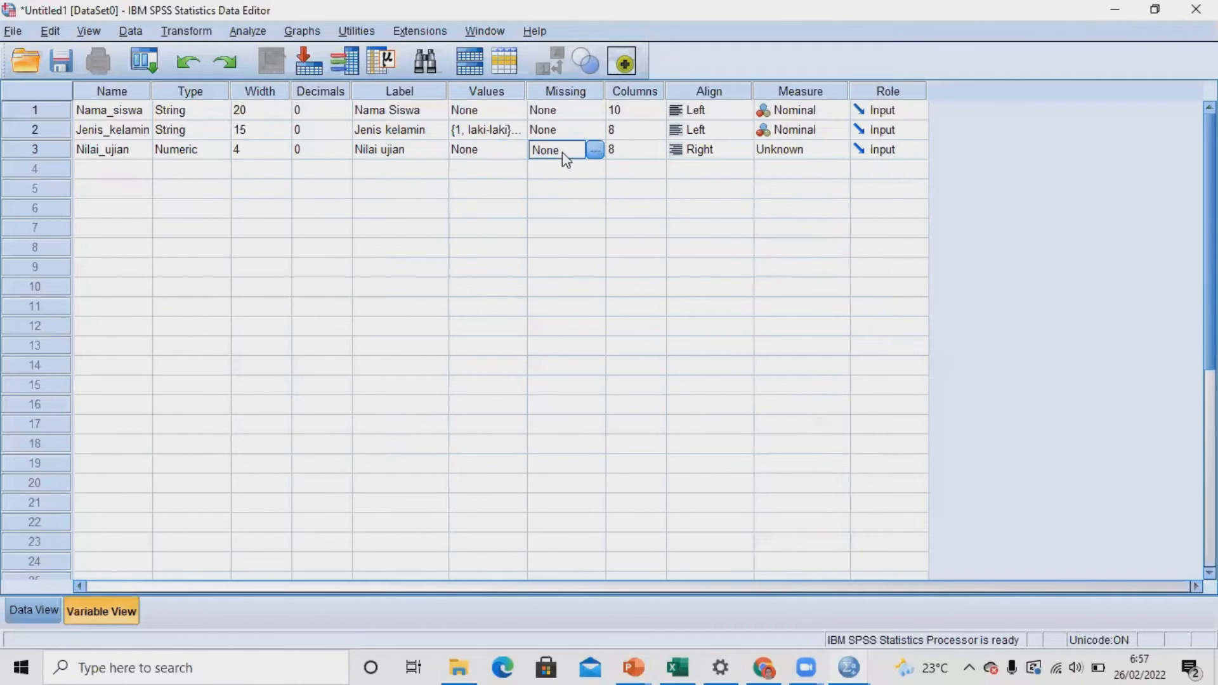
Set the Nilai_ujian variable to Center alignment and the Scale measurement level.
{"action": "left_click", "coordinate": [677, 159]}
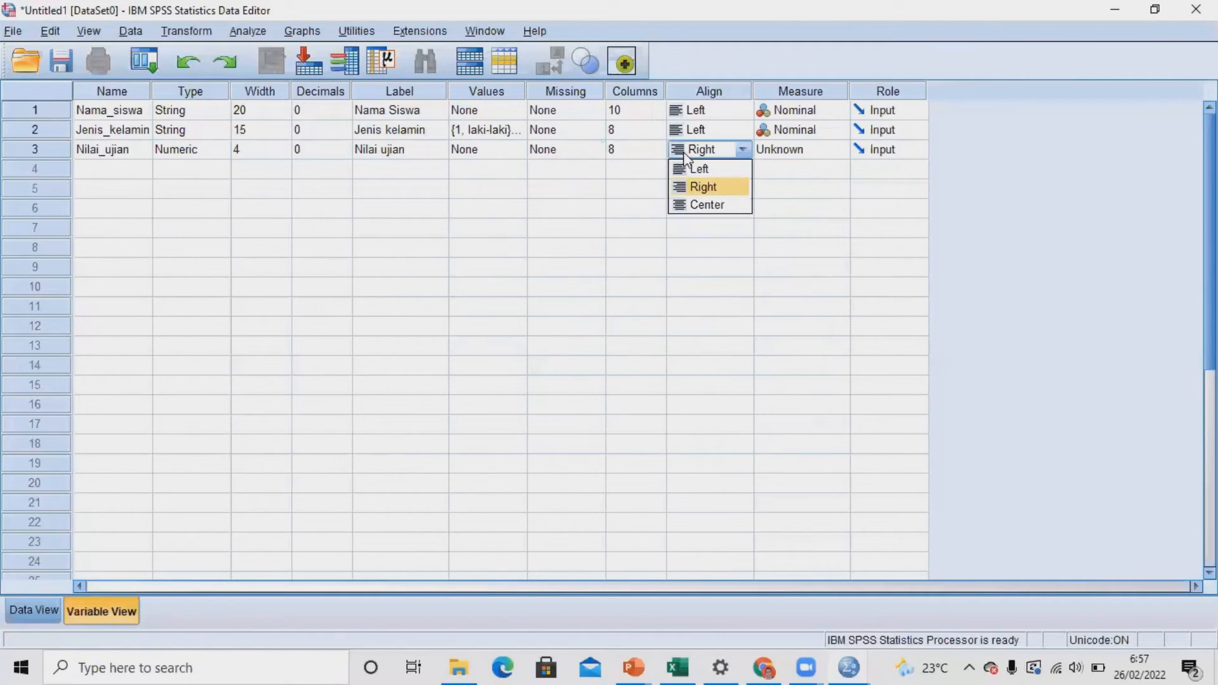
{"action": "left_click", "coordinate": [696, 205]}
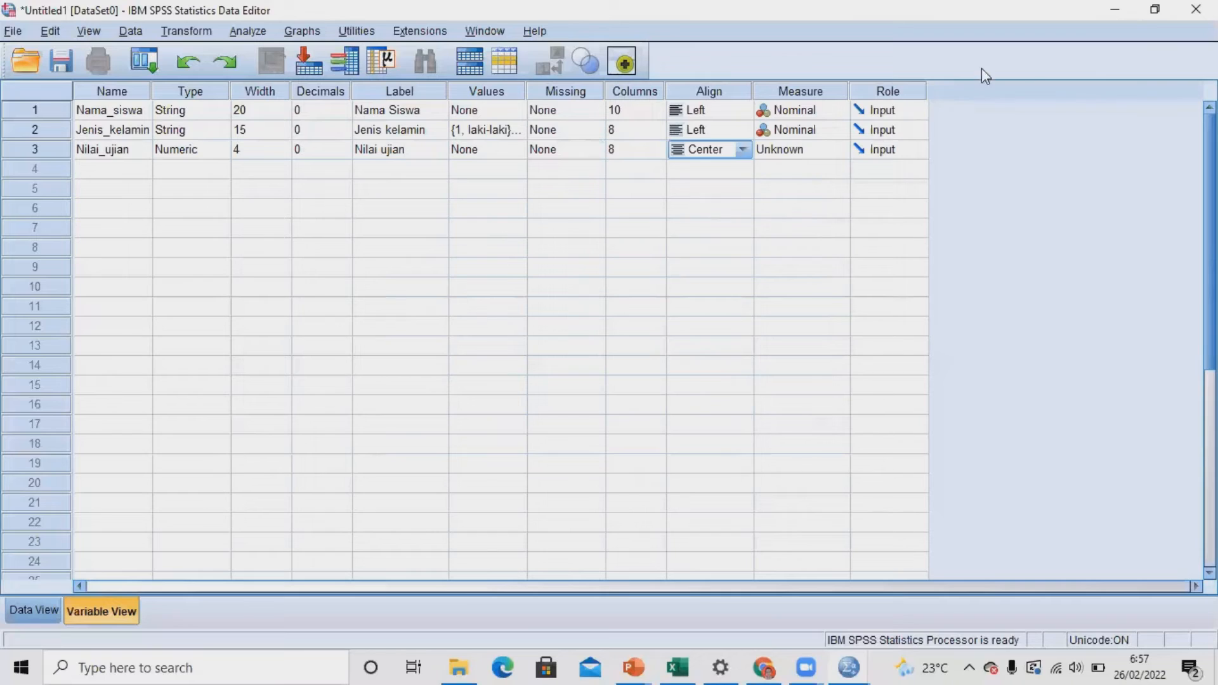
{"action": "left_click", "coordinate": [787, 152]}
{"action": "left_click", "coordinate": [791, 170]}
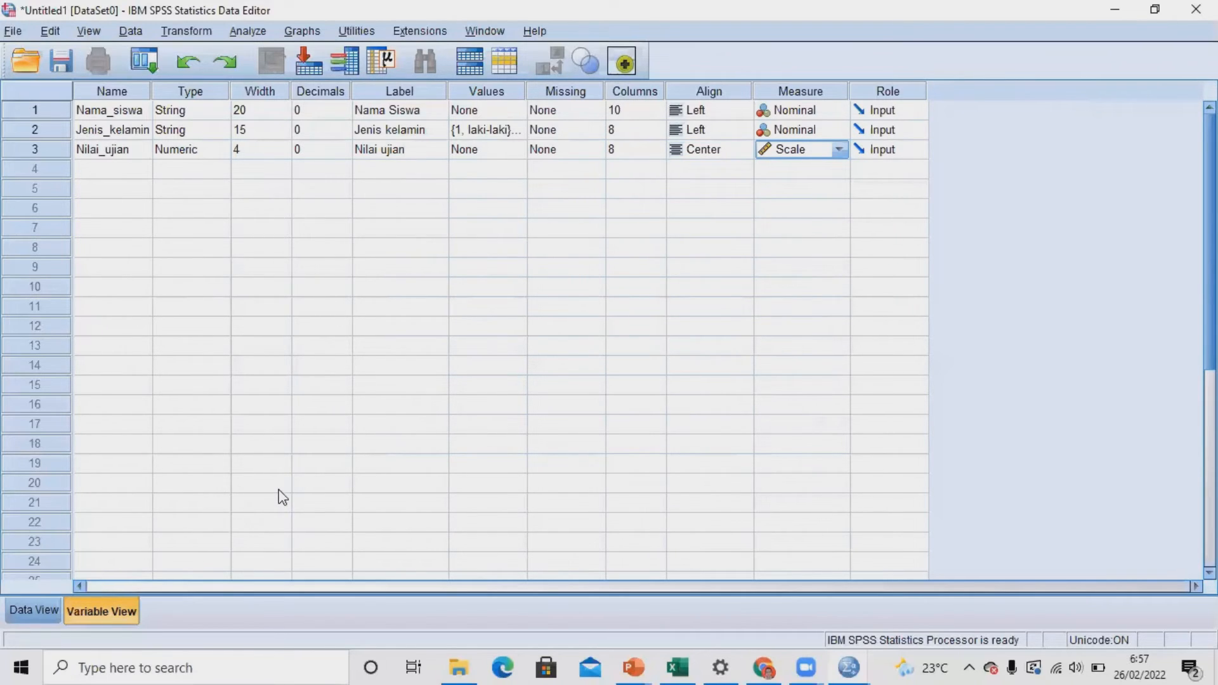
Widen the variable columns in Data View so each variable name fits on one line.
{"action": "left_click", "coordinate": [39, 615]}
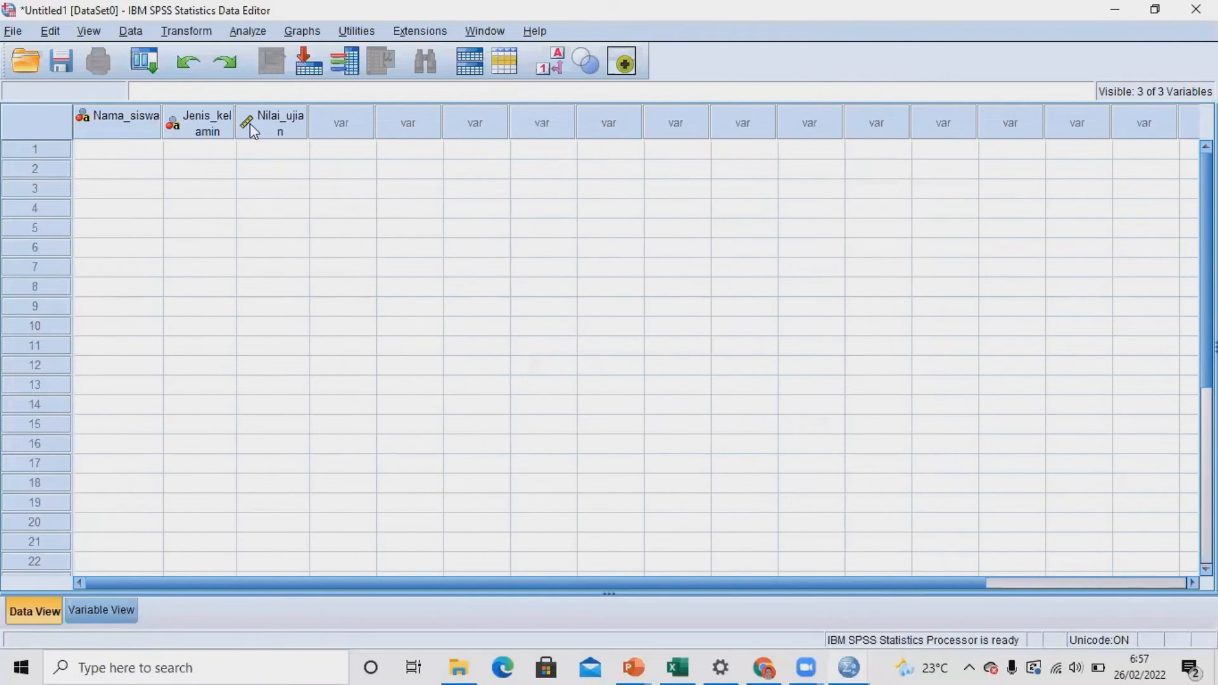
{"action": "left_click_drag", "start_coordinate": [250, 123], "coordinate": [379, 124]}
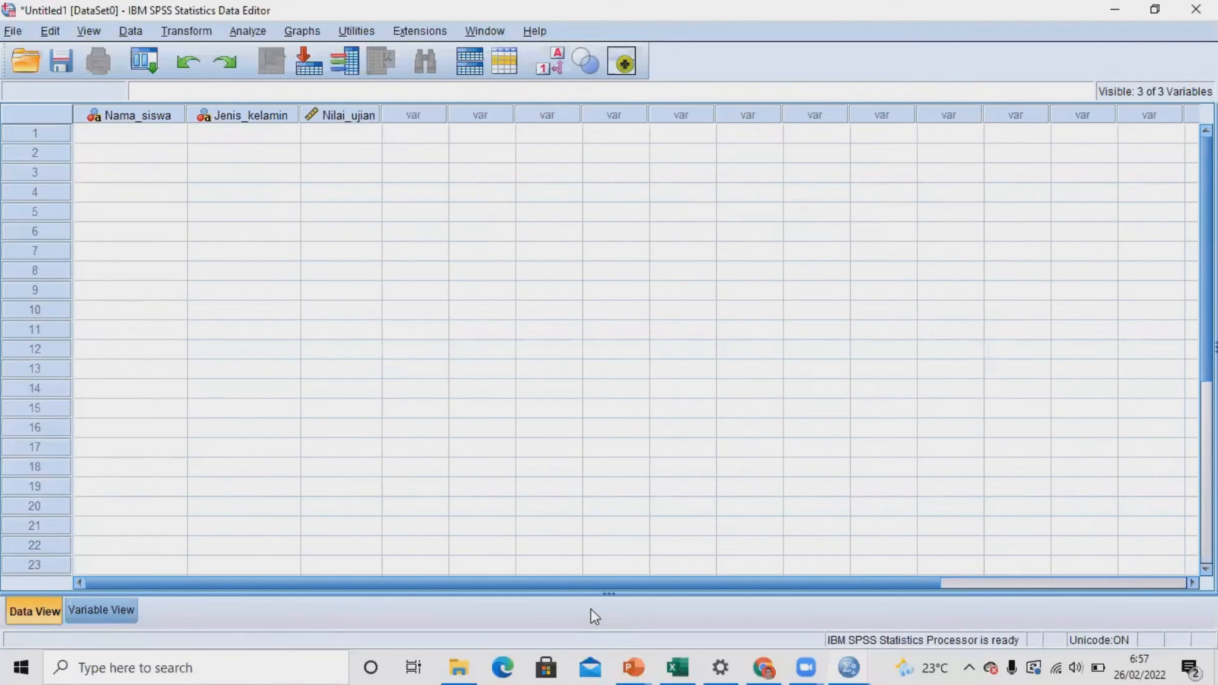
Enter the first student's record from Book1.xlsx in row 1: the student's name, laki-laki as Jenis_kelamin and 79 as Nilai_ujian.
{"action": "mouse_move", "coordinate": [678, 668]}
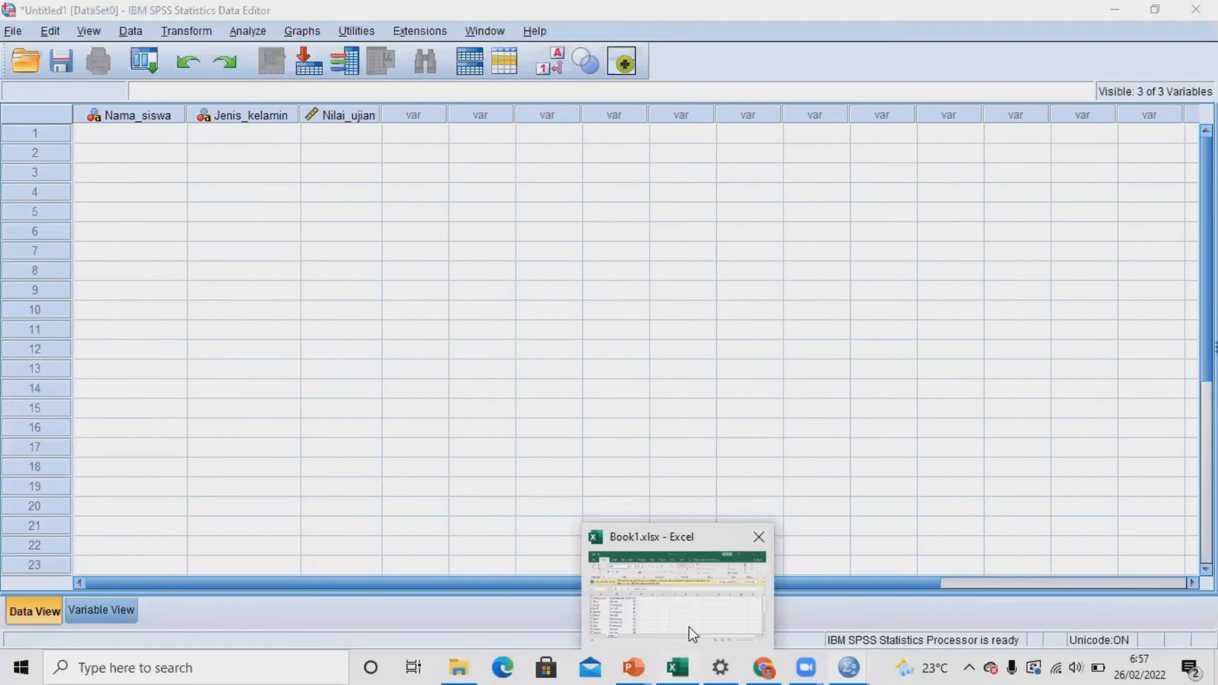
{"action": "left_click", "coordinate": [693, 635]}
{"action": "left_click", "coordinate": [363, 325]}
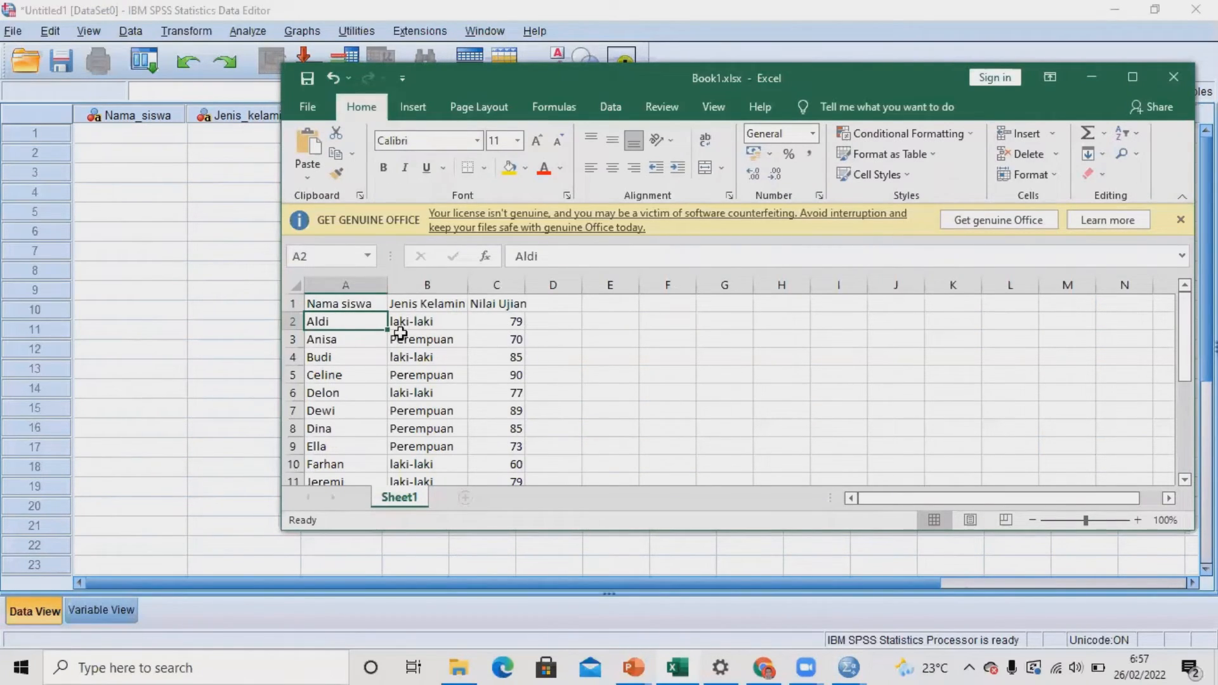
{"action": "left_click", "coordinate": [123, 134]}
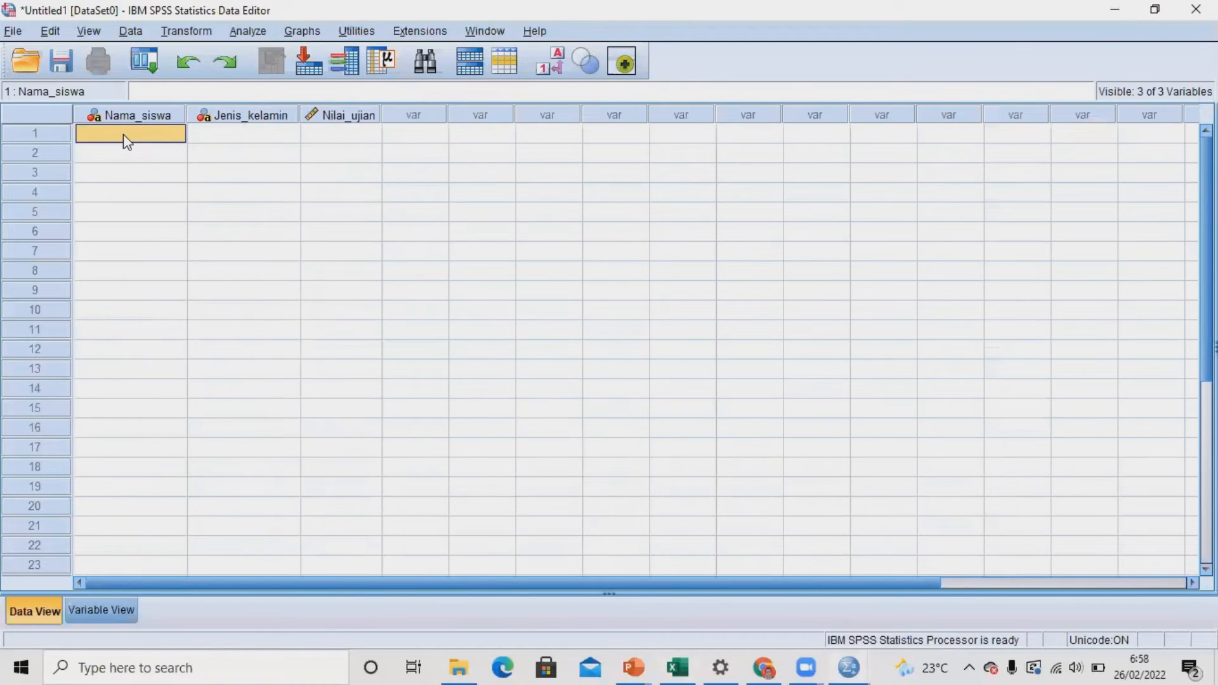
{"action": "type", "text": "Aldi"}
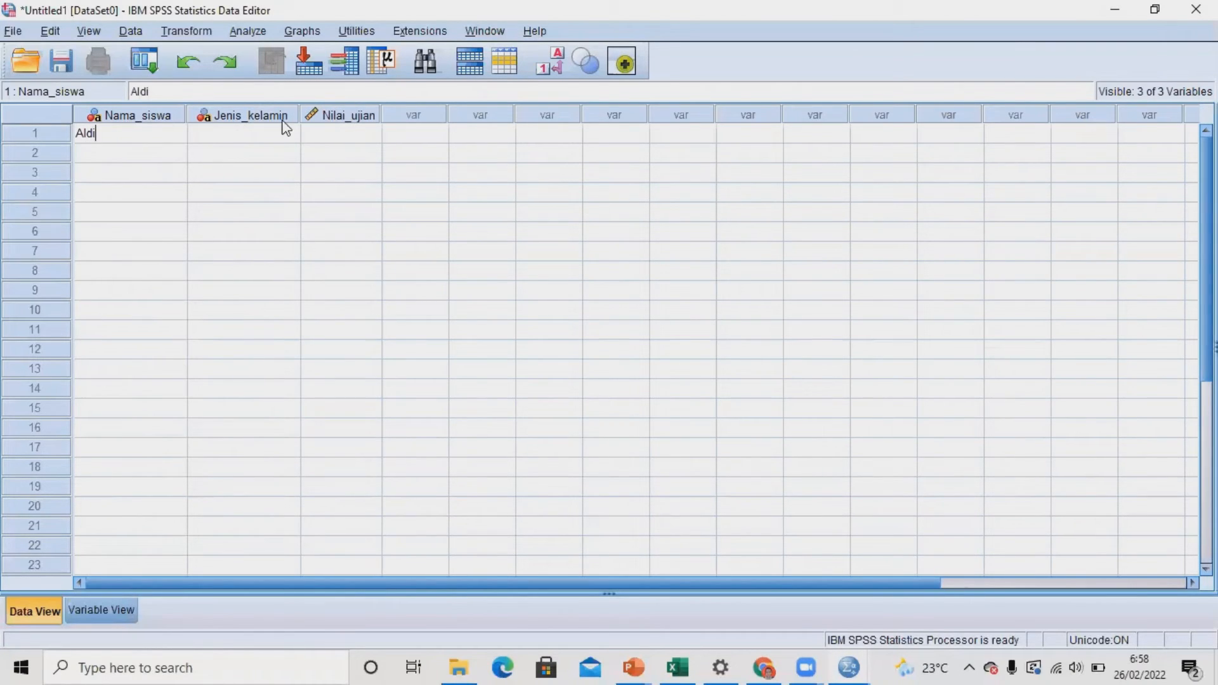
{"action": "left_click", "coordinate": [273, 134]}
{"action": "type", "text": "laki-"}
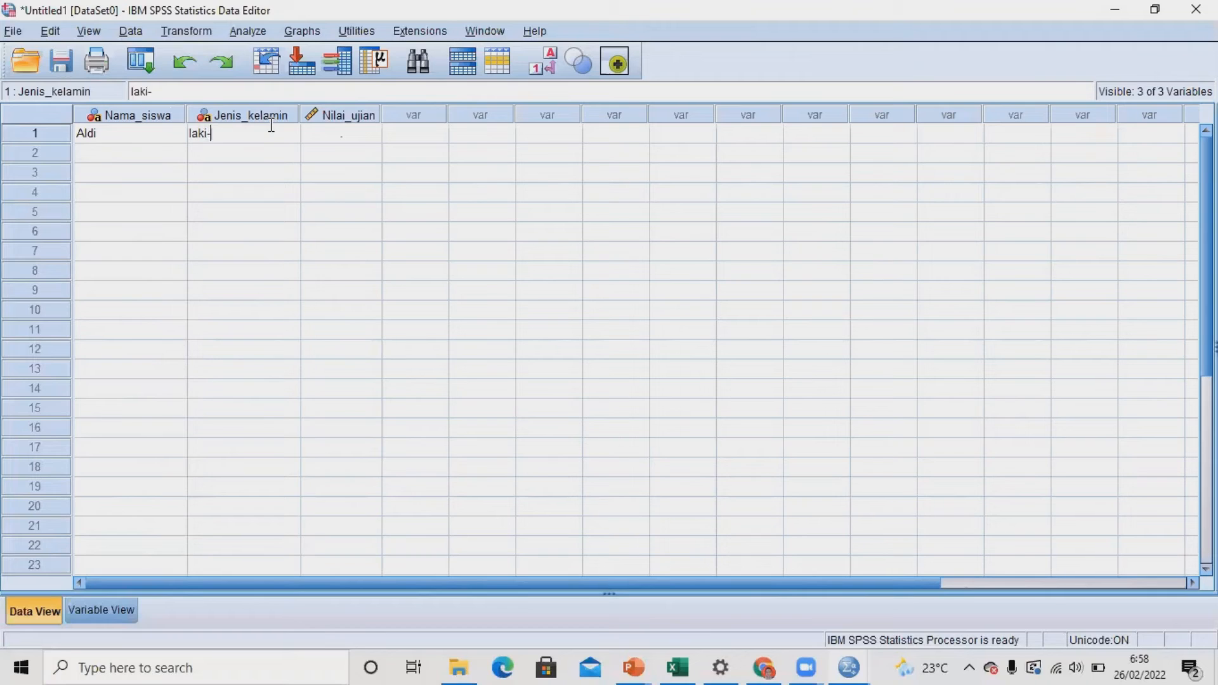
{"action": "type", "text": "laki"}
{"action": "left_click", "coordinate": [361, 137]}
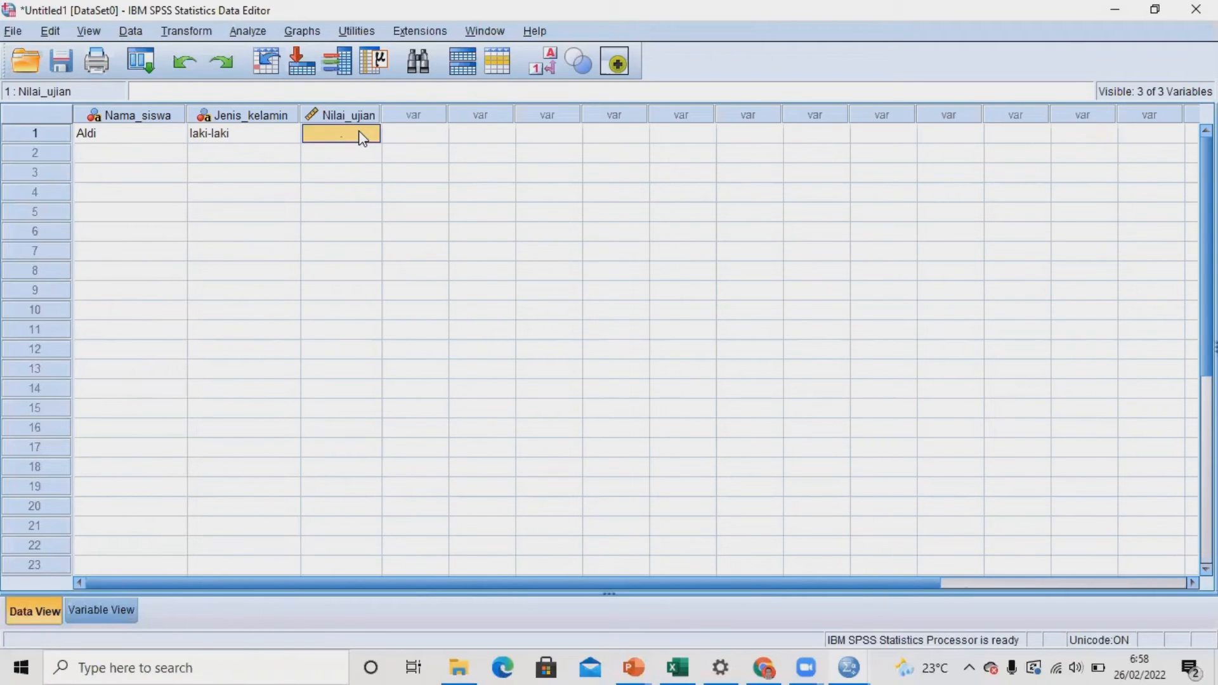
{"action": "type", "text": "79"}
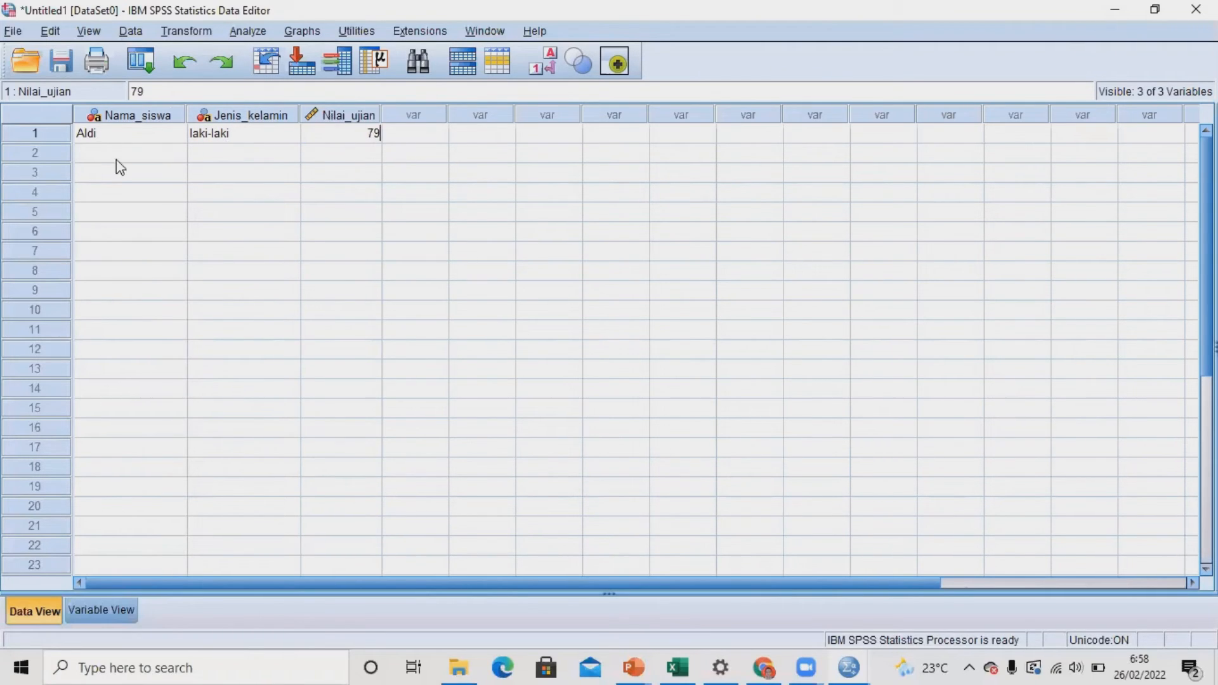
Switch to Book1.xlsx in Excel and copy the remaining student records from row 3 through row 11.
{"action": "left_click", "coordinate": [117, 154]}
{"action": "left_click", "coordinate": [681, 666]}
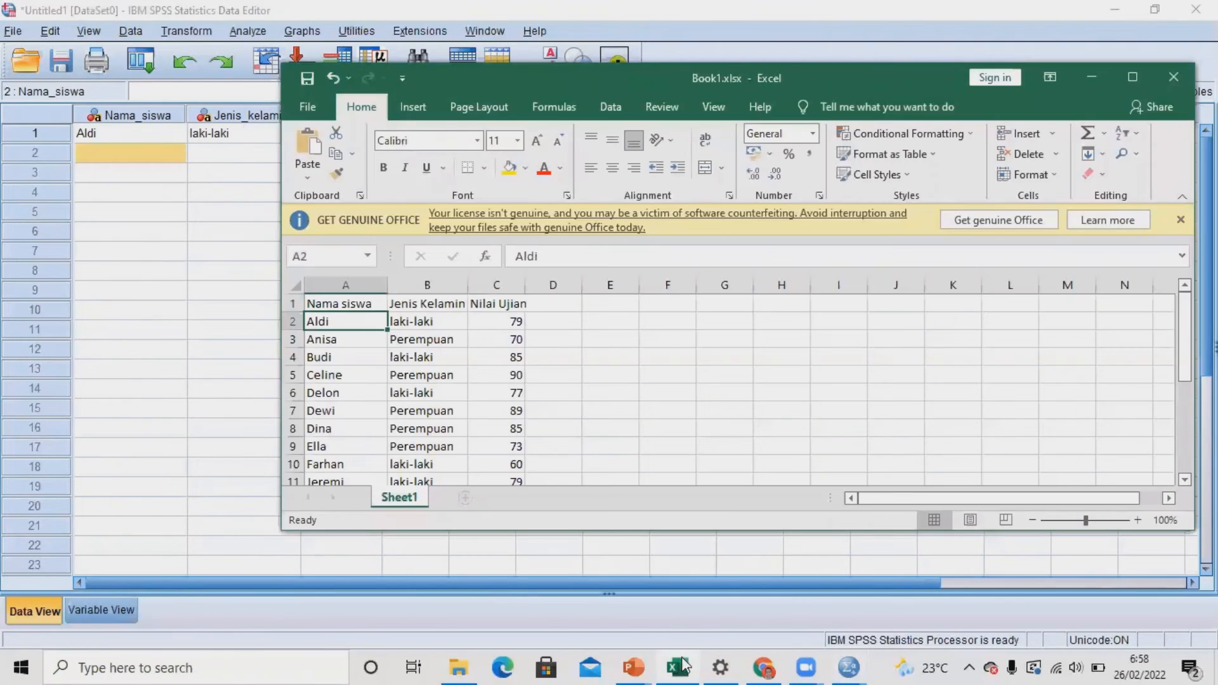
{"action": "left_click", "coordinate": [352, 344]}
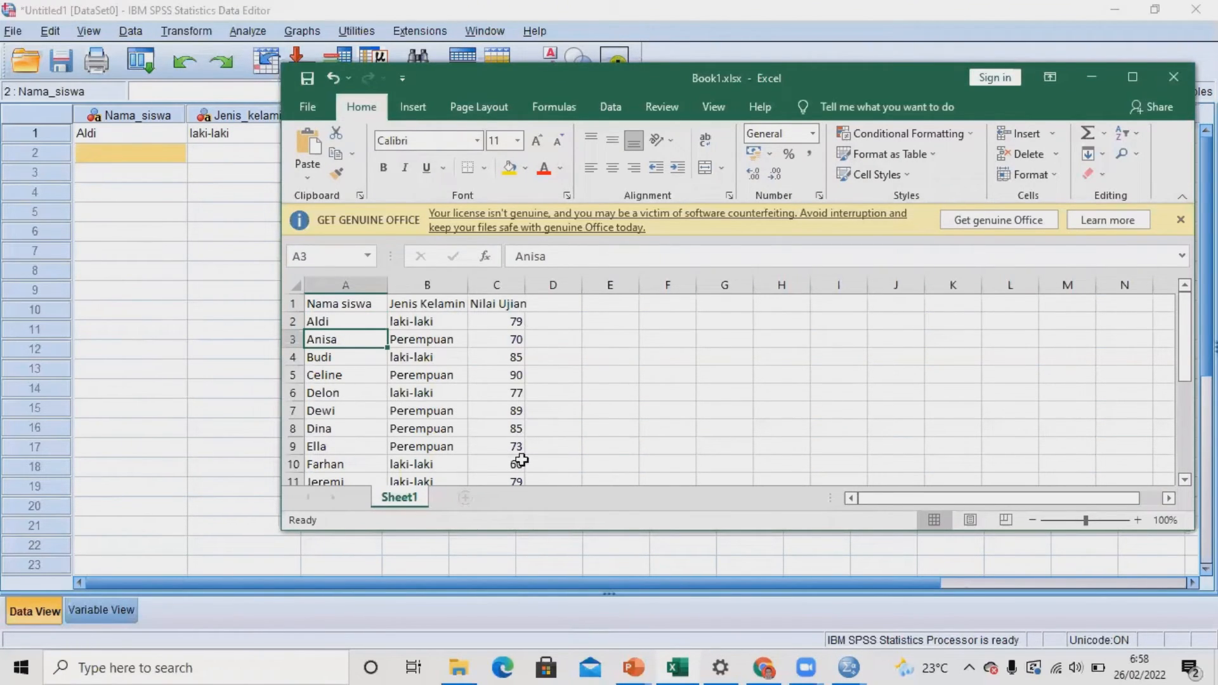
{"action": "left_click", "coordinate": [529, 482], "text": "shift"}
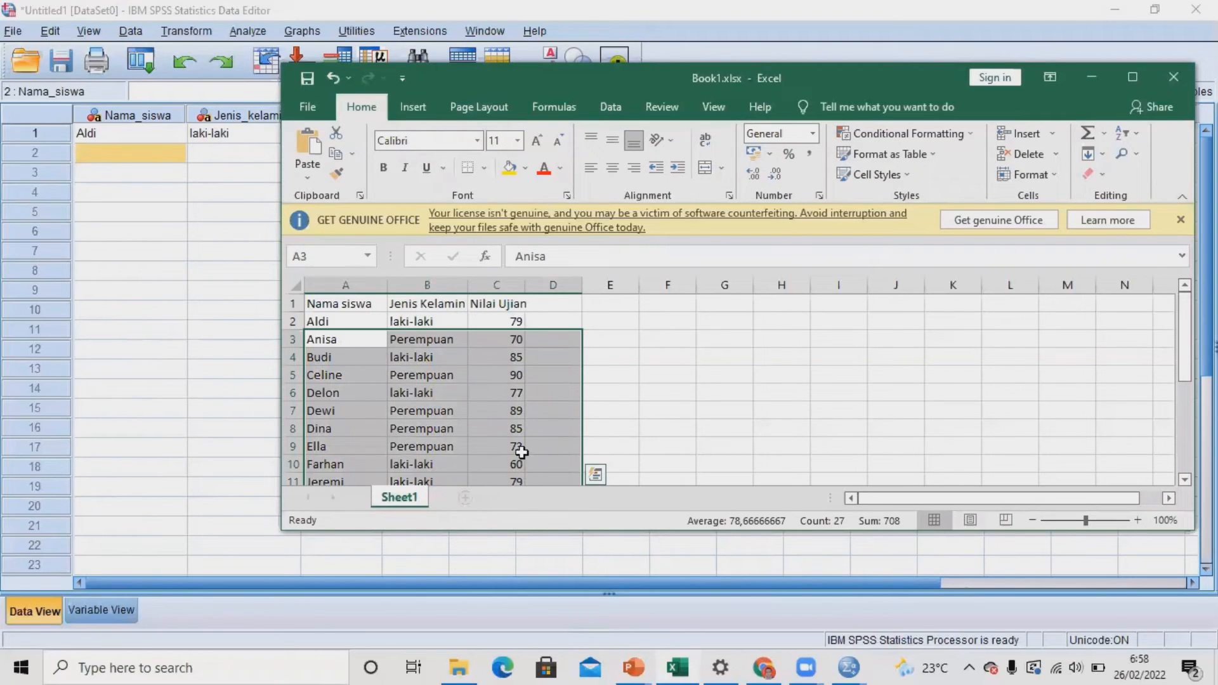
{"action": "right_click", "coordinate": [524, 456]}
Return to the SPSS Data View and paste the copied student records starting at row 2 of Nama_siswa.
{"action": "left_click", "coordinate": [585, 62]}
{"action": "left_click", "coordinate": [105, 161]}
{"action": "left_click", "coordinate": [153, 152]}
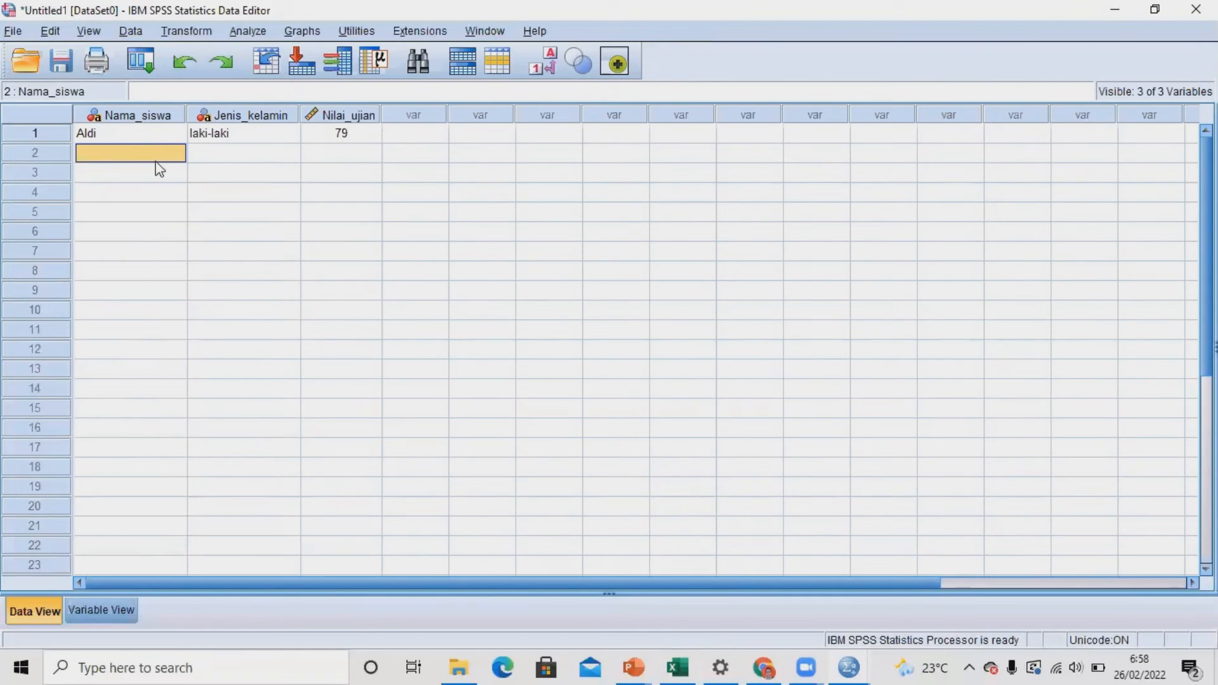
{"action": "right_click", "coordinate": [156, 161]}
{"action": "left_click", "coordinate": [189, 254]}
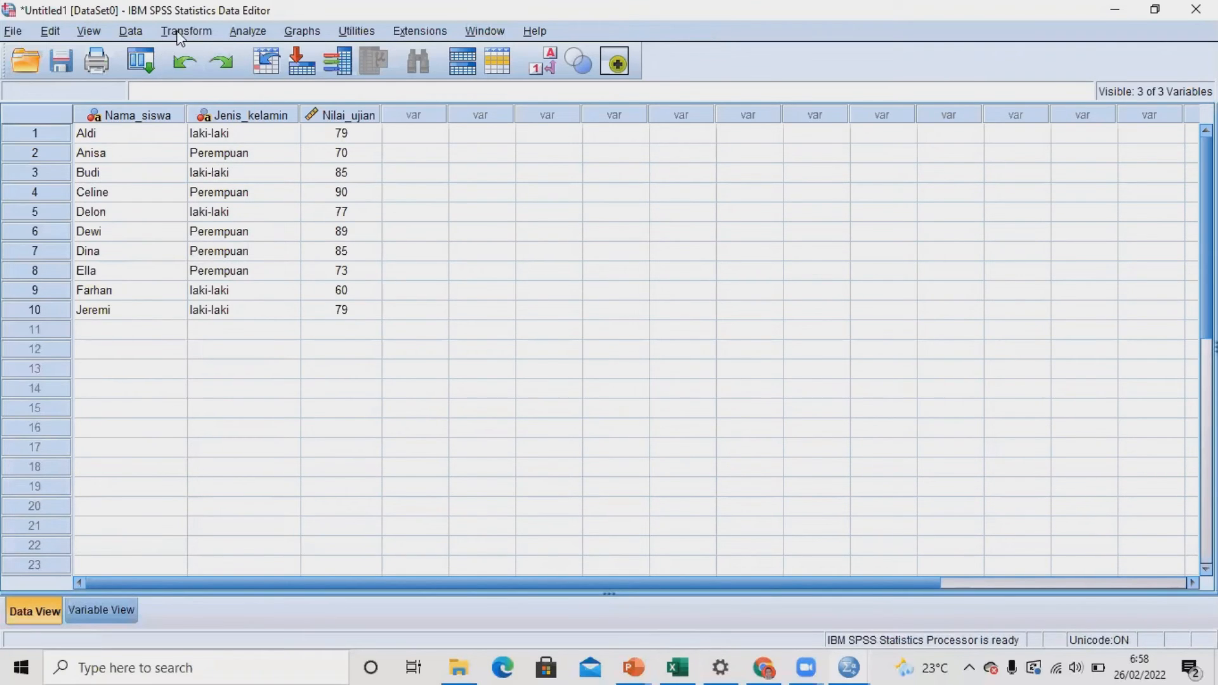
Run a Frequencies analysis on Jenis kelamin with frequency tables displayed, and narrow the output window to sit beside the dataset.
{"action": "left_click", "coordinate": [234, 35]}
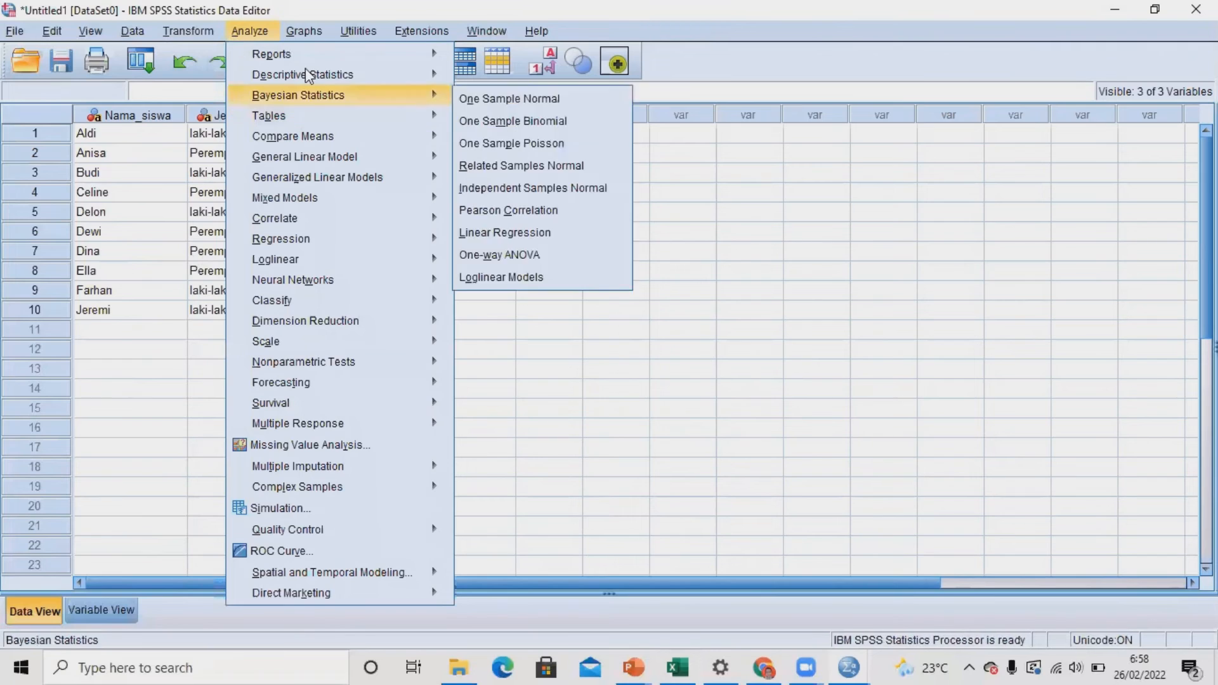
{"action": "mouse_move", "coordinate": [353, 76]}
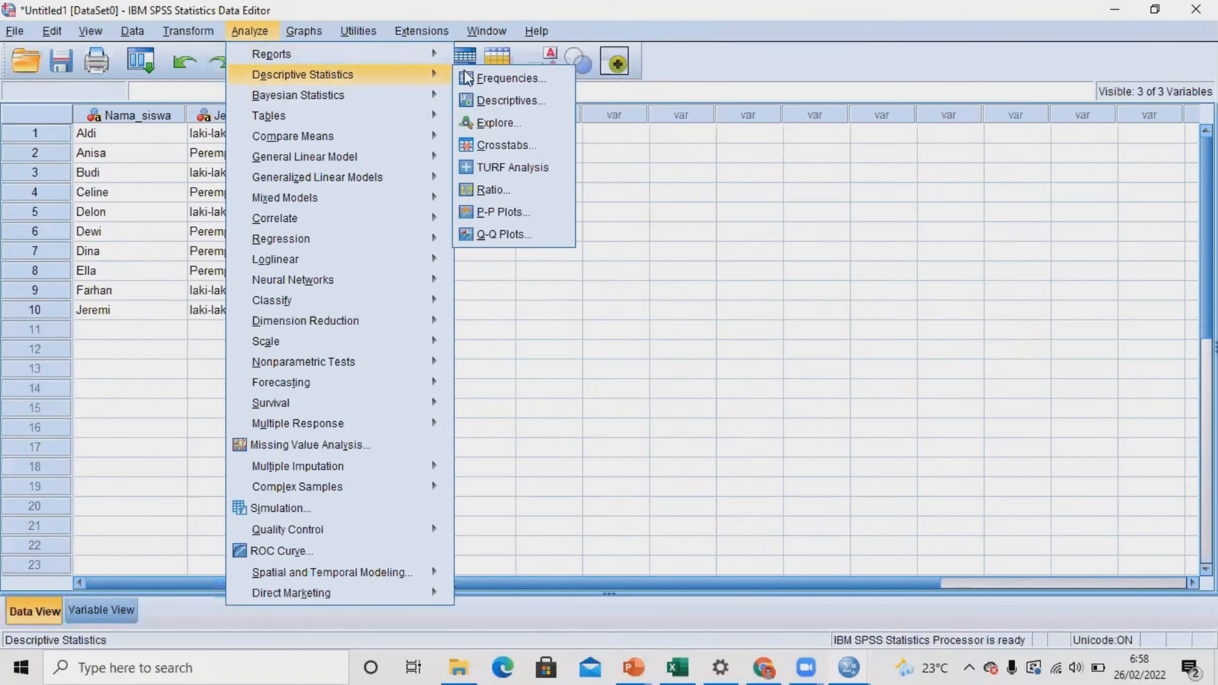
{"action": "left_click", "coordinate": [500, 80]}
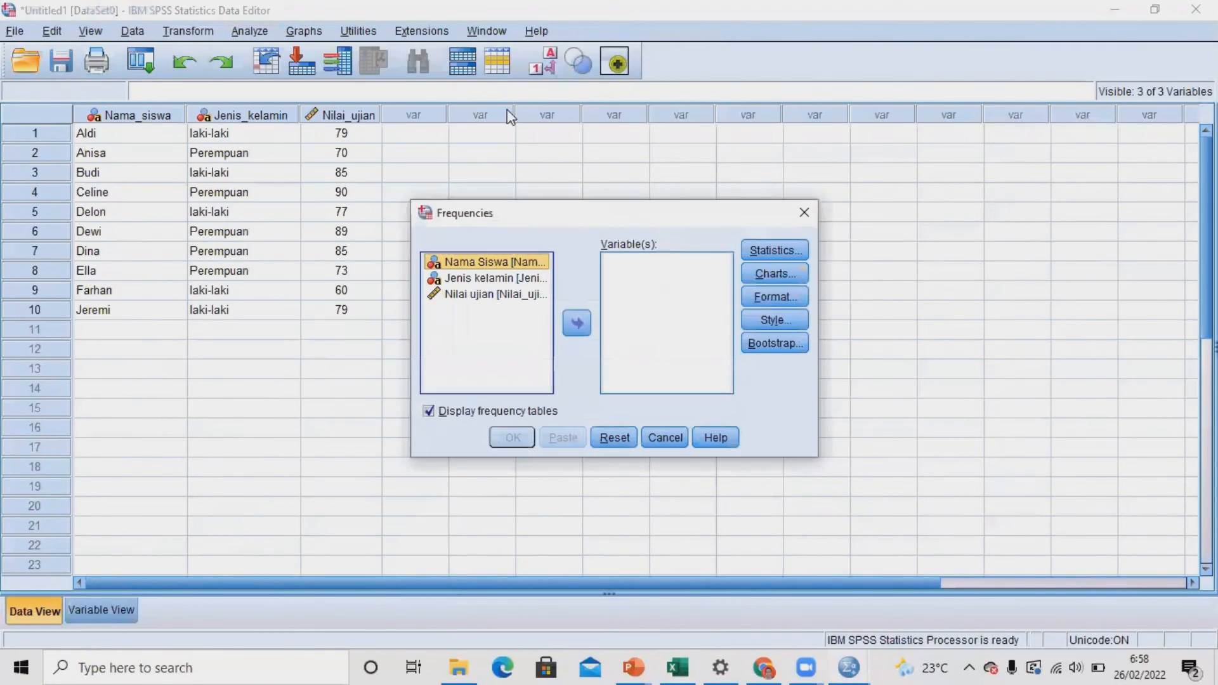
{"action": "left_click", "coordinate": [519, 279]}
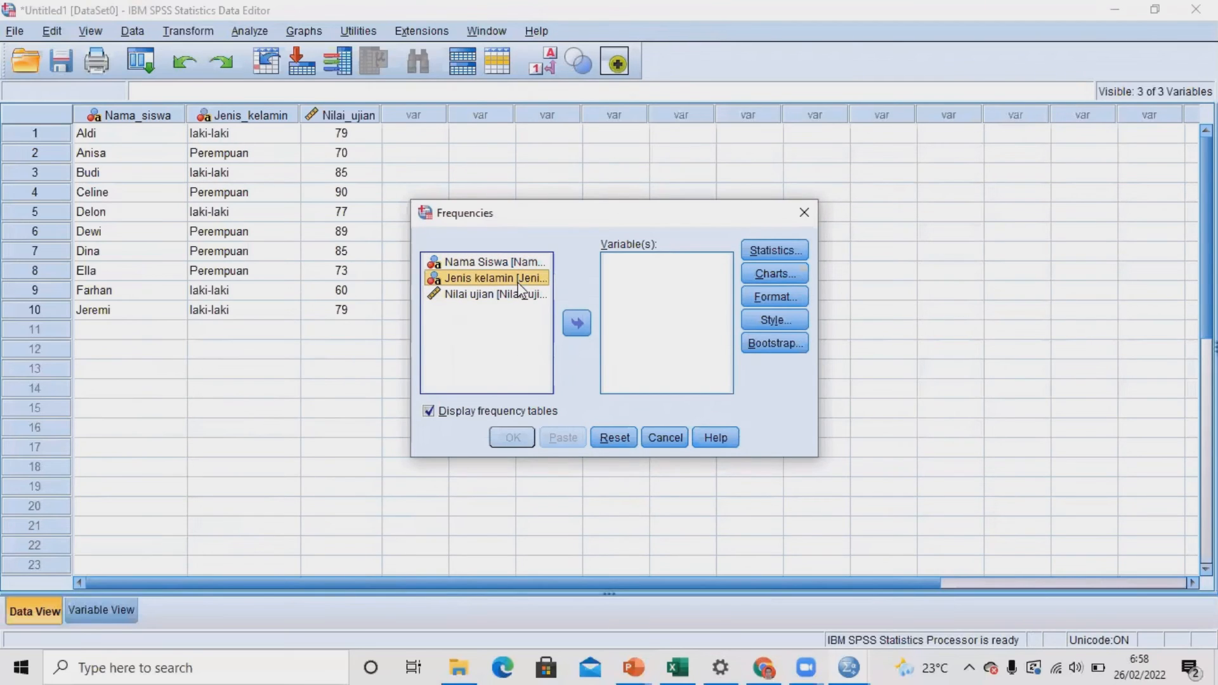
{"action": "left_click", "coordinate": [576, 323]}
{"action": "left_click", "coordinate": [530, 438]}
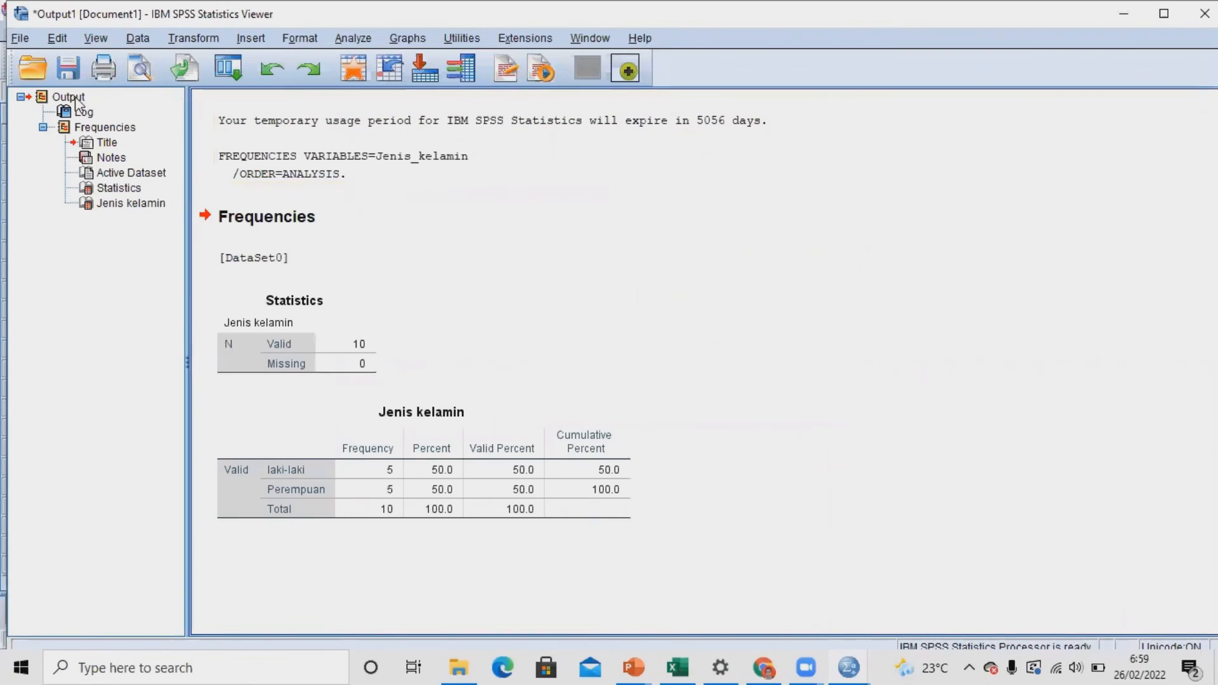
{"action": "left_click_drag", "start_coordinate": [11, 226], "coordinate": [377, 227]}
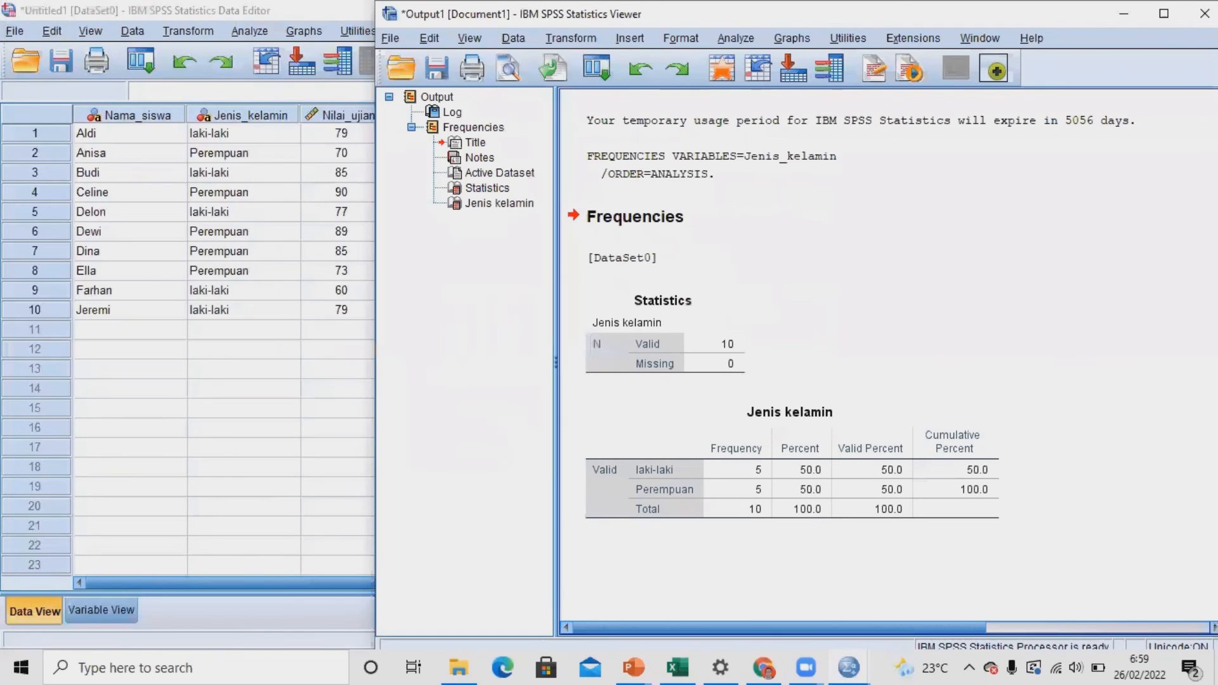